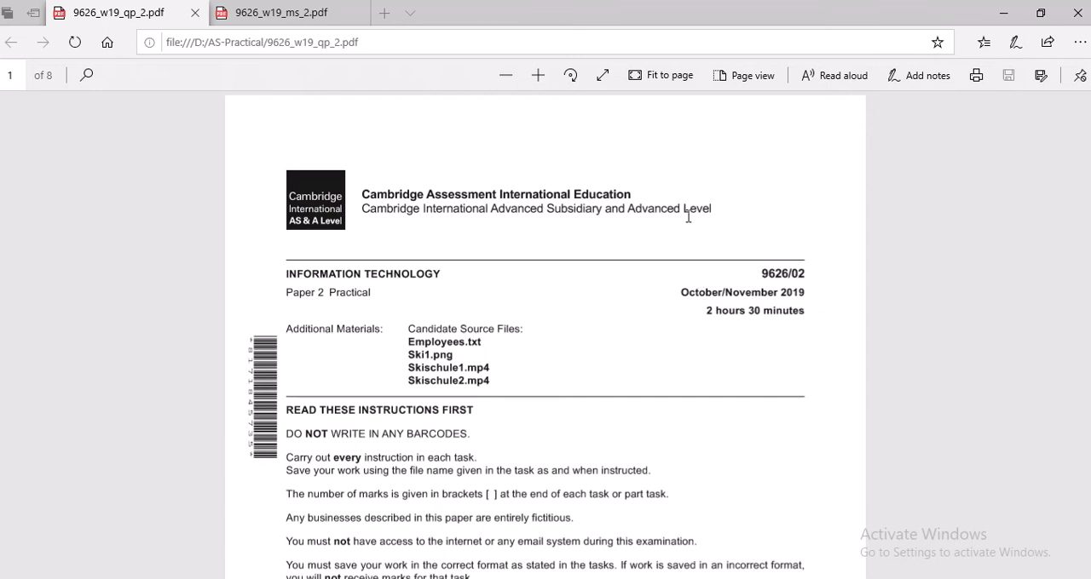
Look over the mark scheme 9626_w19_ms_2.pdf and the Practical_Nov_2019_Ver0.2 source folder in File Explorer, returning to the question paper
{"action": "left_click", "coordinate": [298, 11]}
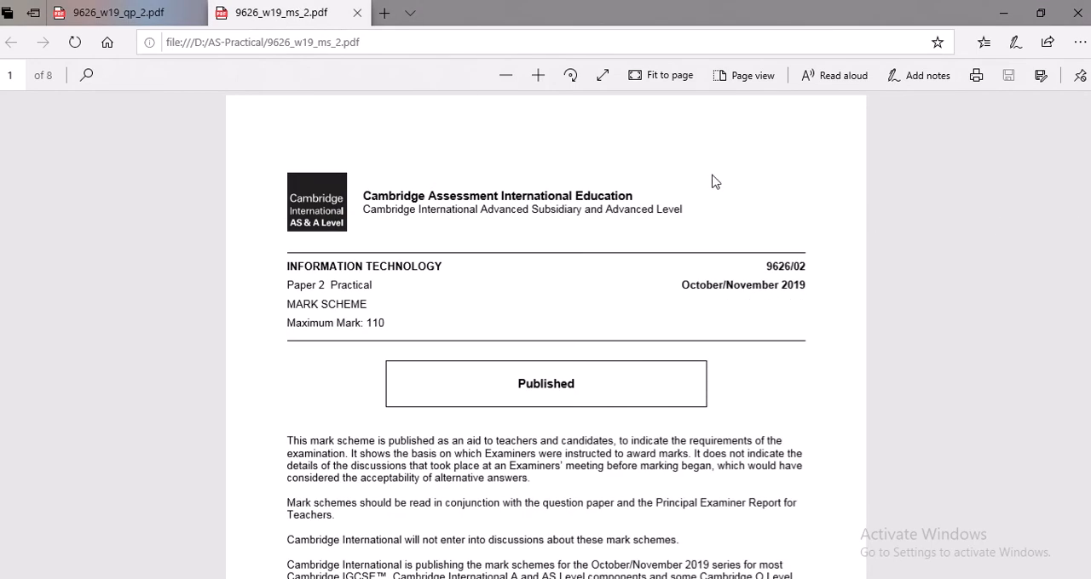
{"action": "left_click", "coordinate": [163, 14]}
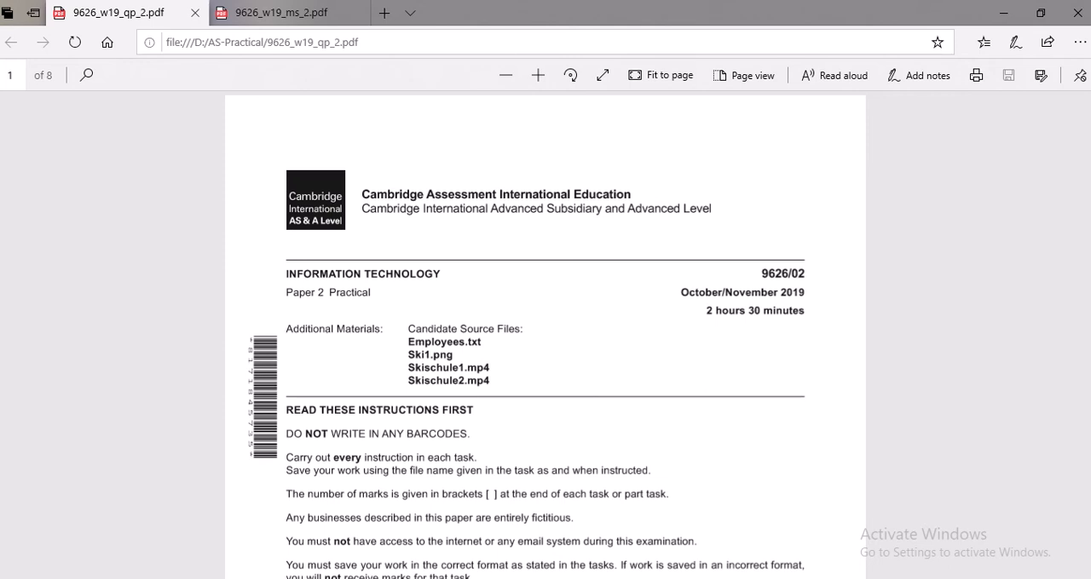
{"action": "left_click", "coordinate": [253, 578]}
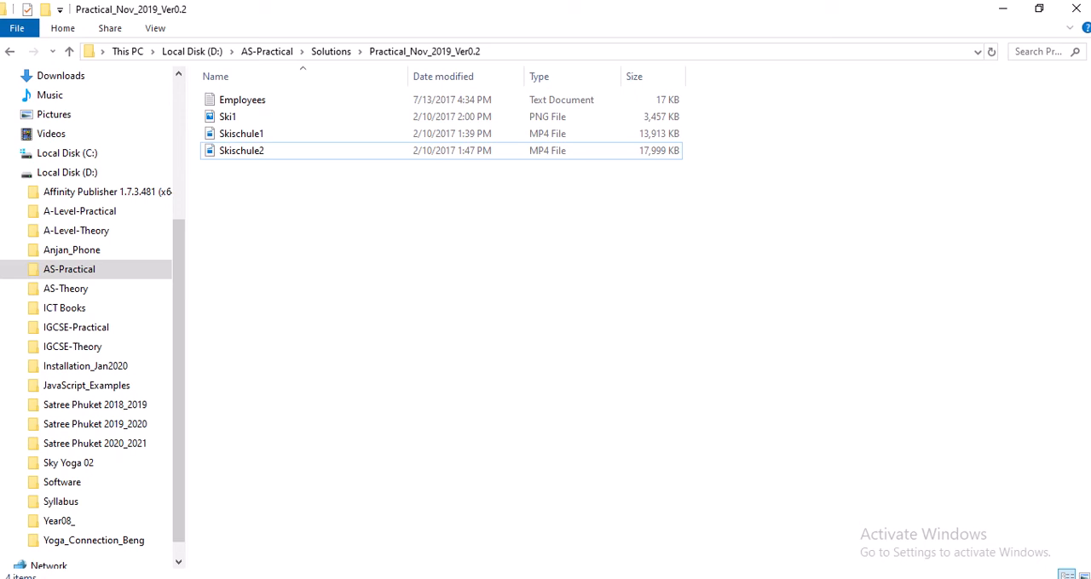
{"action": "left_click", "coordinate": [212, 578]}
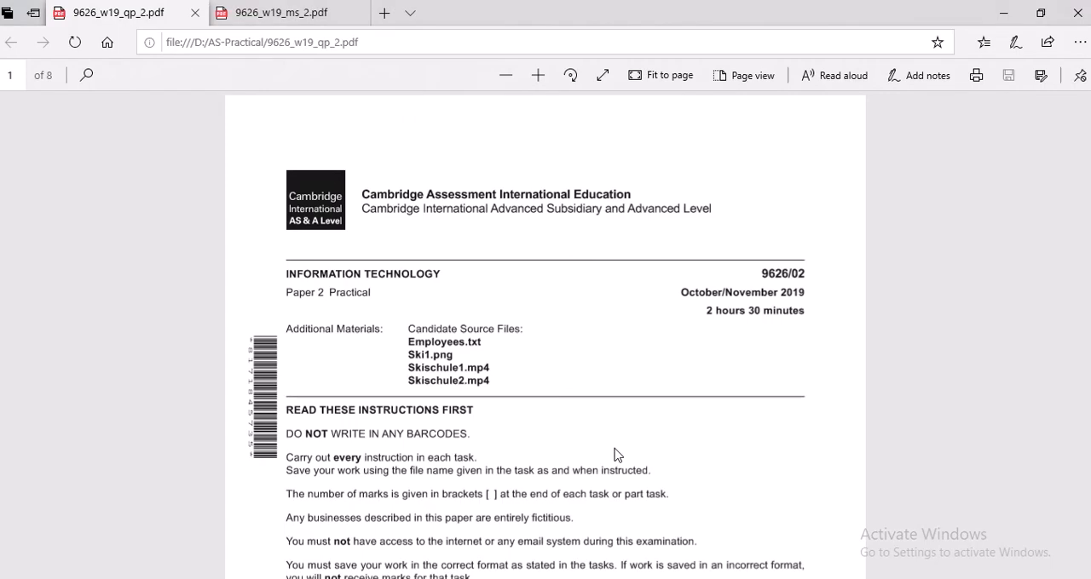
Read the question paper's front-page instructions and the evidence document requirements on page 2
{"action": "scroll", "coordinate": [618, 456], "scroll_direction": "down", "scroll_amount": 3}
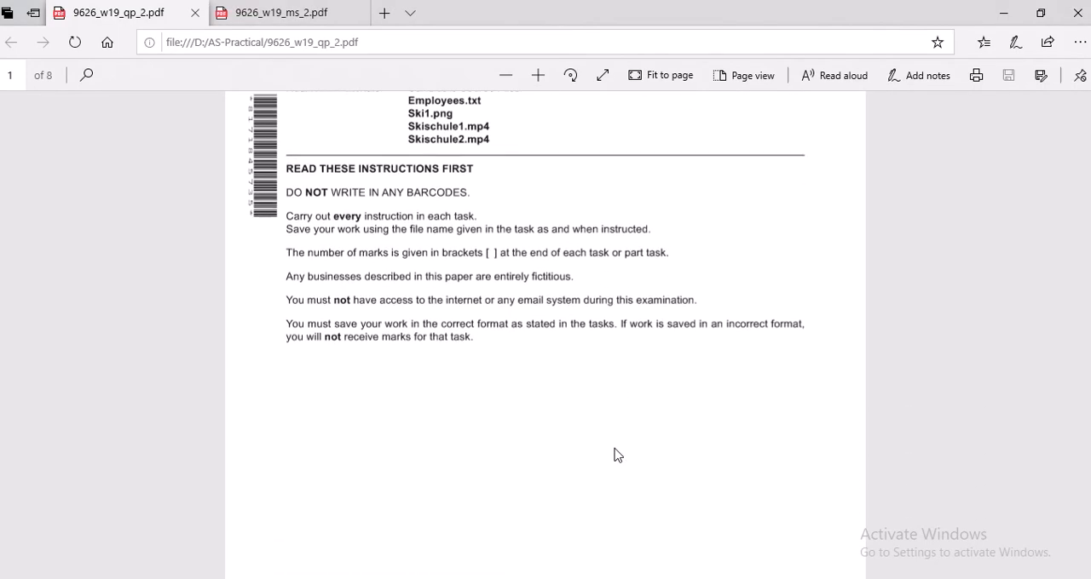
{"action": "scroll", "coordinate": [617, 456], "scroll_direction": "down", "scroll_amount": 5}
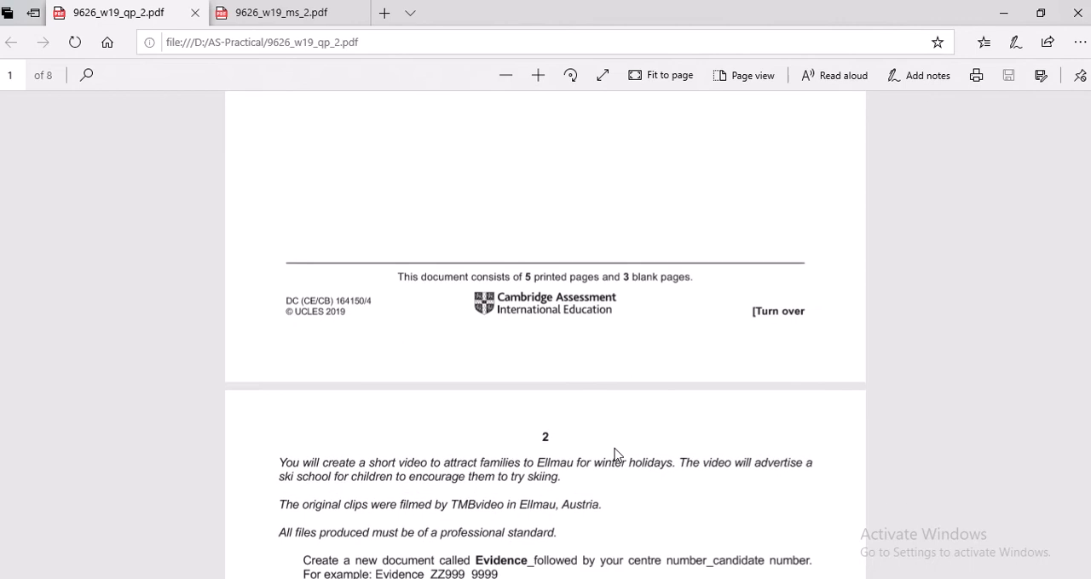
{"action": "scroll", "coordinate": [618, 456], "scroll_direction": "down", "scroll_amount": 3}
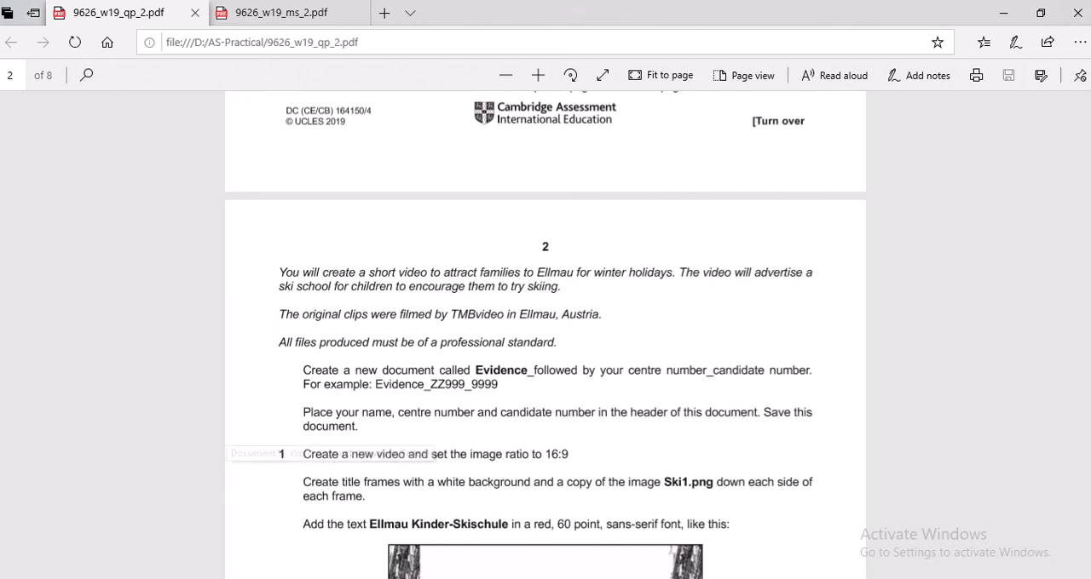
Switch to Word and create a new blank document for the evidence
{"action": "left_click", "coordinate": [320, 578]}
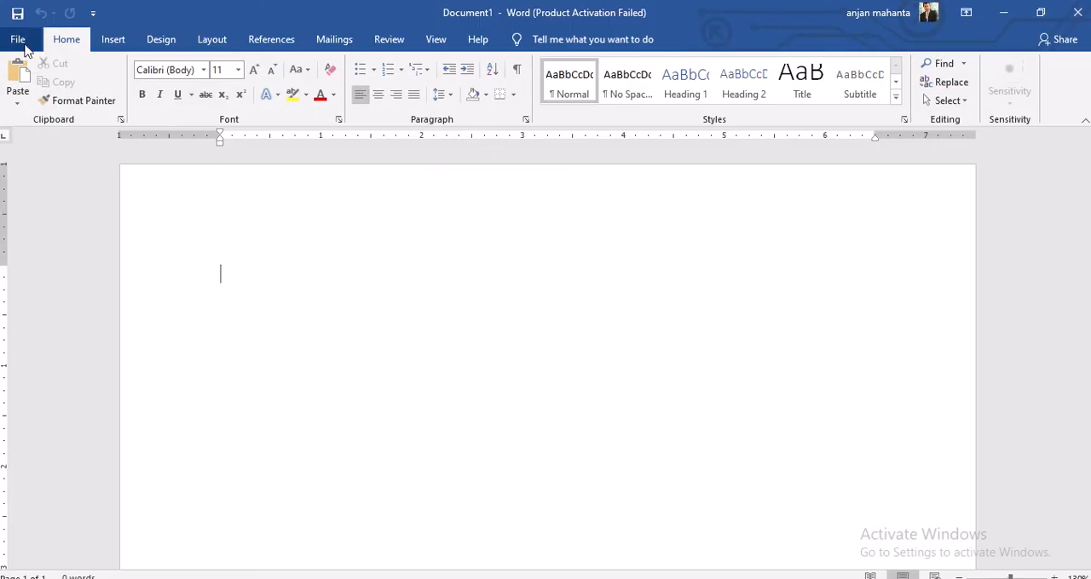
{"action": "left_click", "coordinate": [18, 40]}
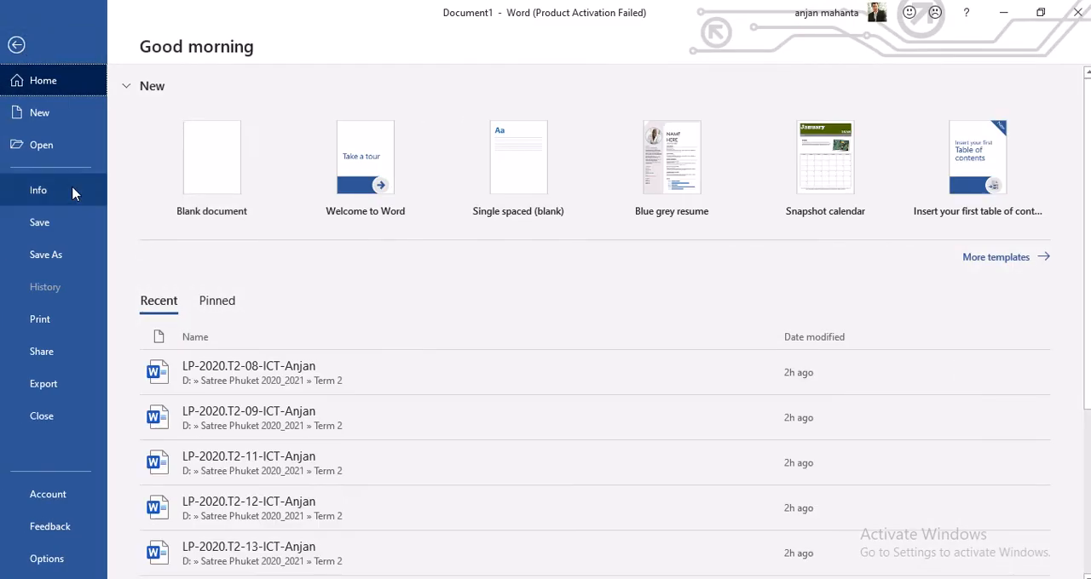
{"action": "left_click", "coordinate": [217, 164]}
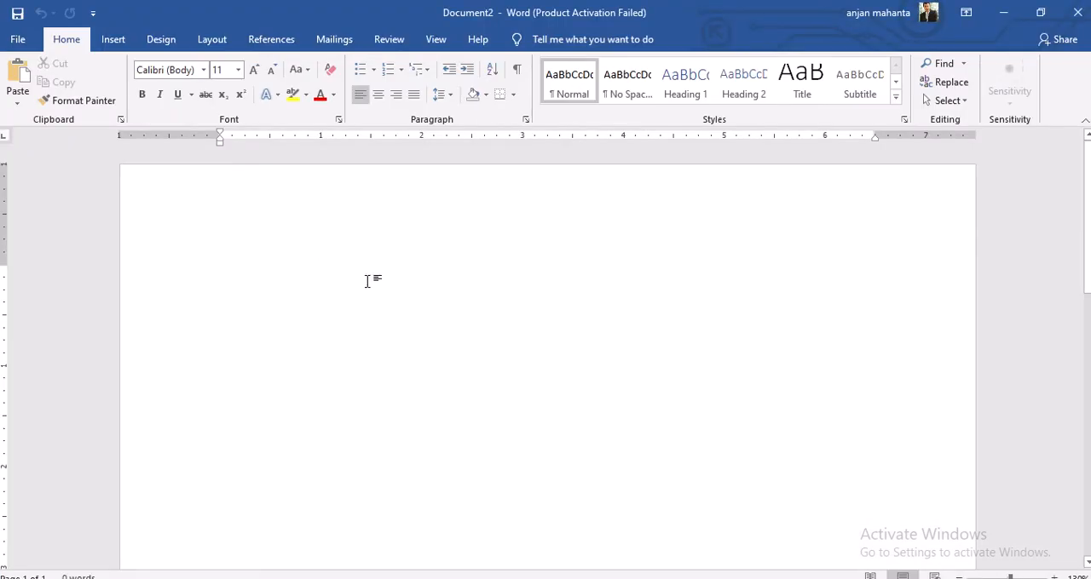
Start saving the new document under a new name and choose the folder D:\AS-Practical\Solutions\Practical_Nov_2019_Ver0.2
{"action": "left_click", "coordinate": [15, 40]}
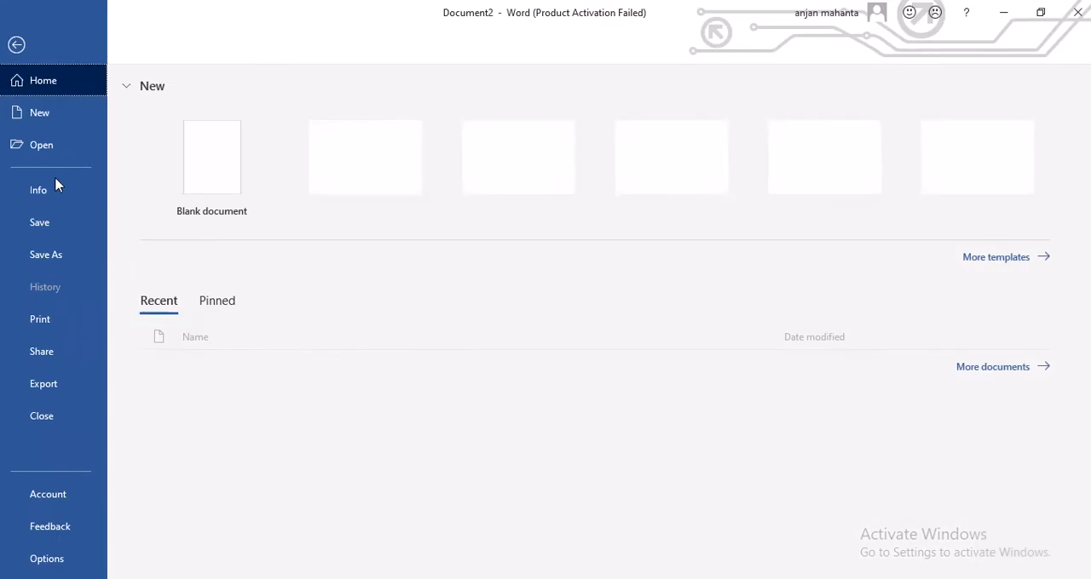
{"action": "left_click", "coordinate": [46, 252]}
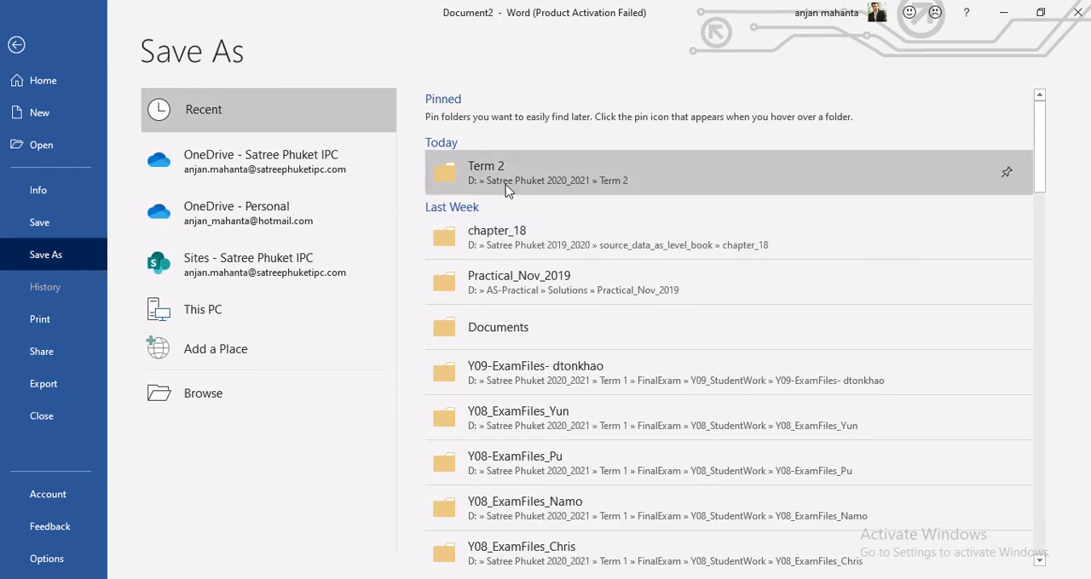
{"action": "left_click", "coordinate": [506, 179]}
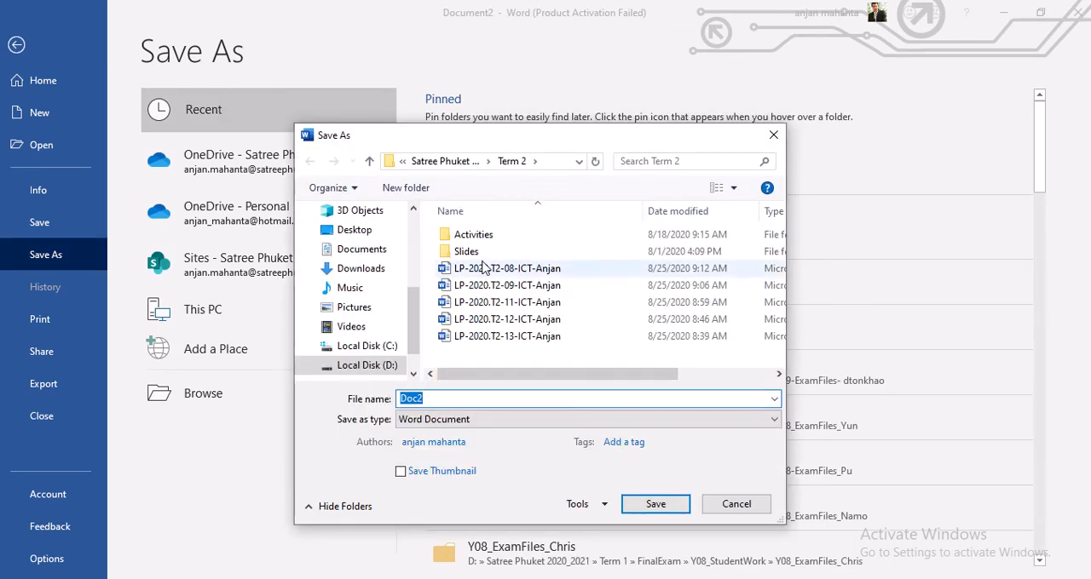
{"action": "left_click", "coordinate": [356, 365]}
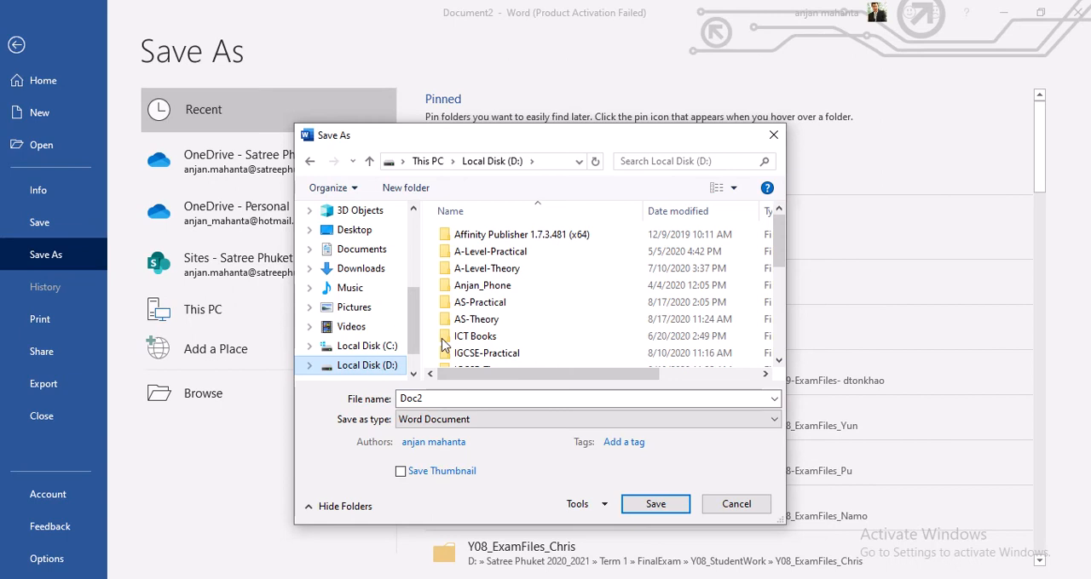
{"action": "mouse_move", "coordinate": [780, 241]}
{"action": "left_mouse_down"}
{"action": "mouse_move", "coordinate": [781, 271]}
{"action": "mouse_move", "coordinate": [782, 236]}
{"action": "left_mouse_up"}
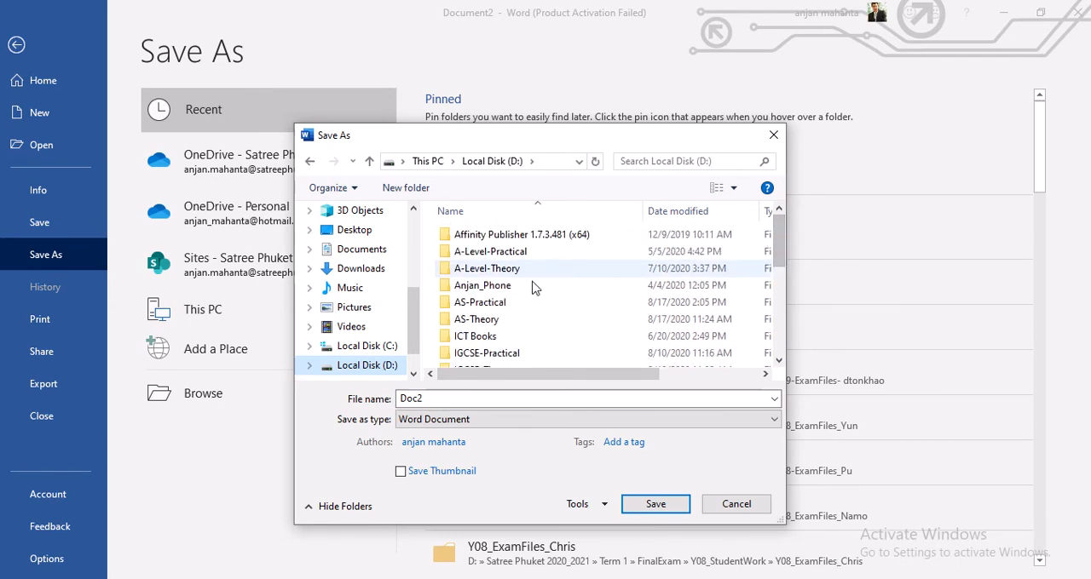
{"action": "double_click", "coordinate": [460, 252]}
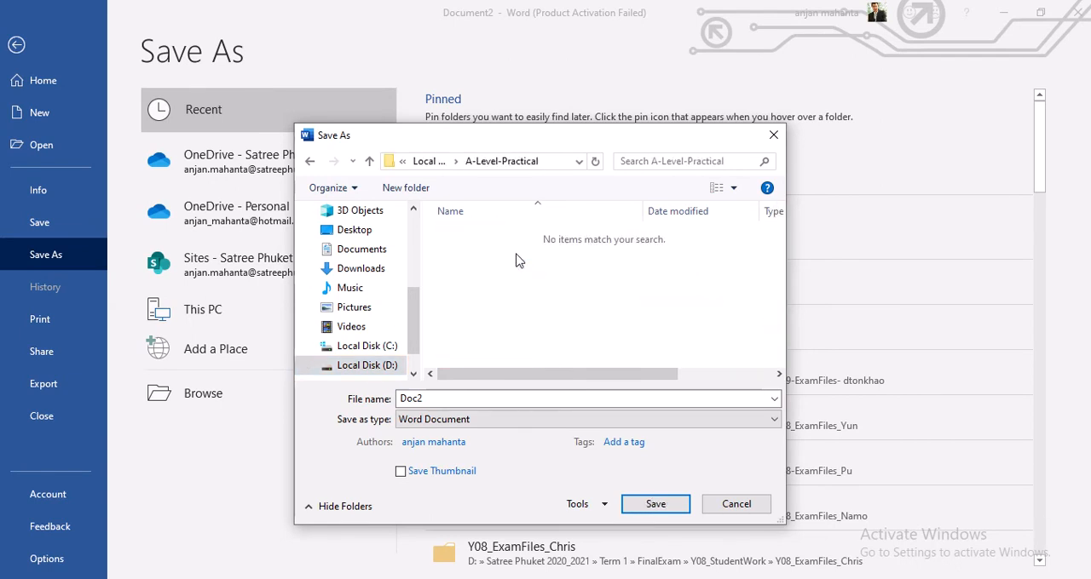
{"action": "left_click", "coordinate": [369, 161]}
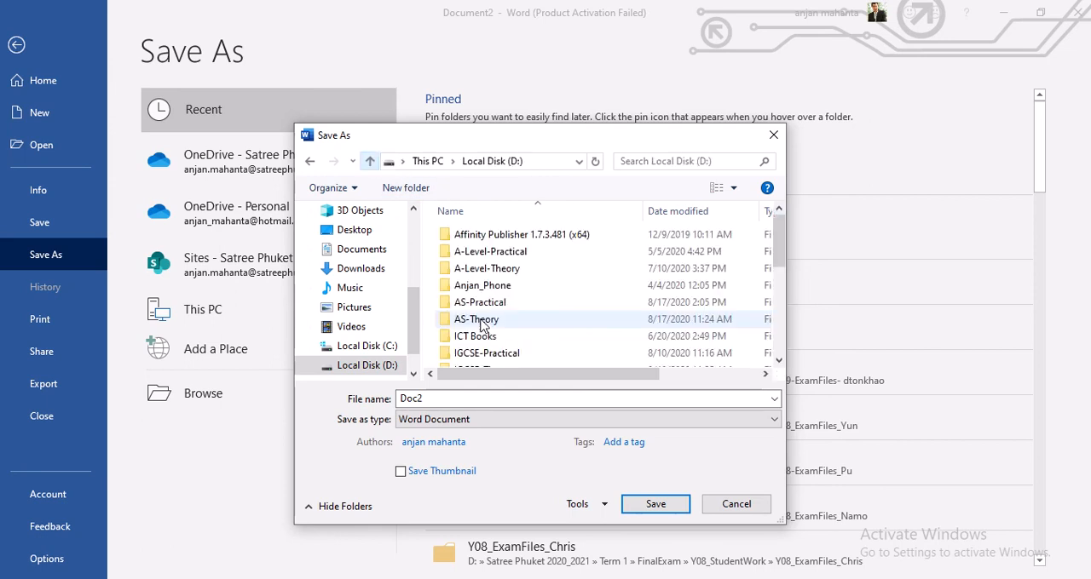
{"action": "left_click", "coordinate": [495, 303]}
{"action": "double_click", "coordinate": [494, 303]}
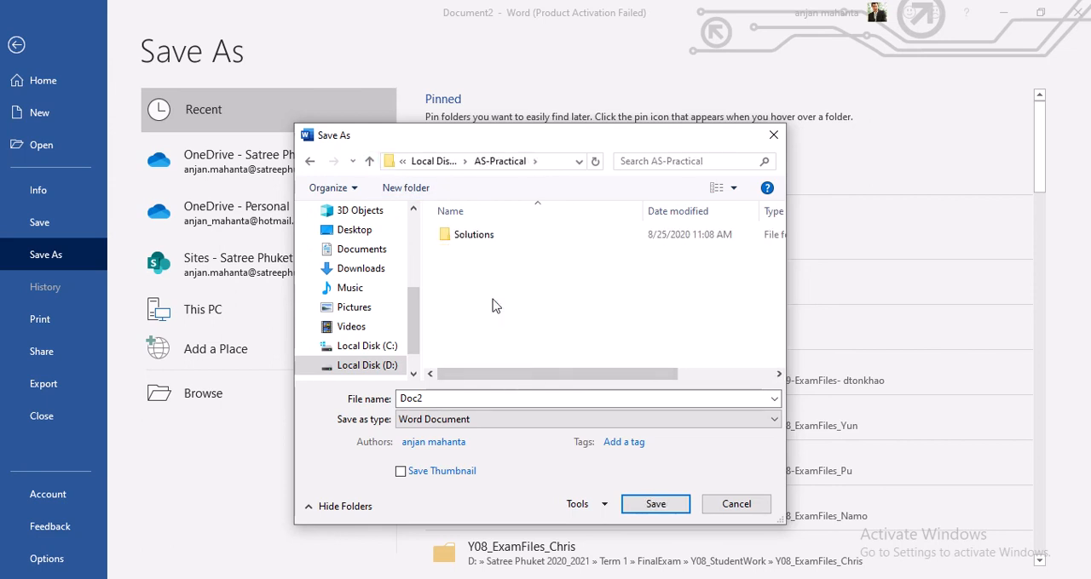
{"action": "double_click", "coordinate": [474, 240]}
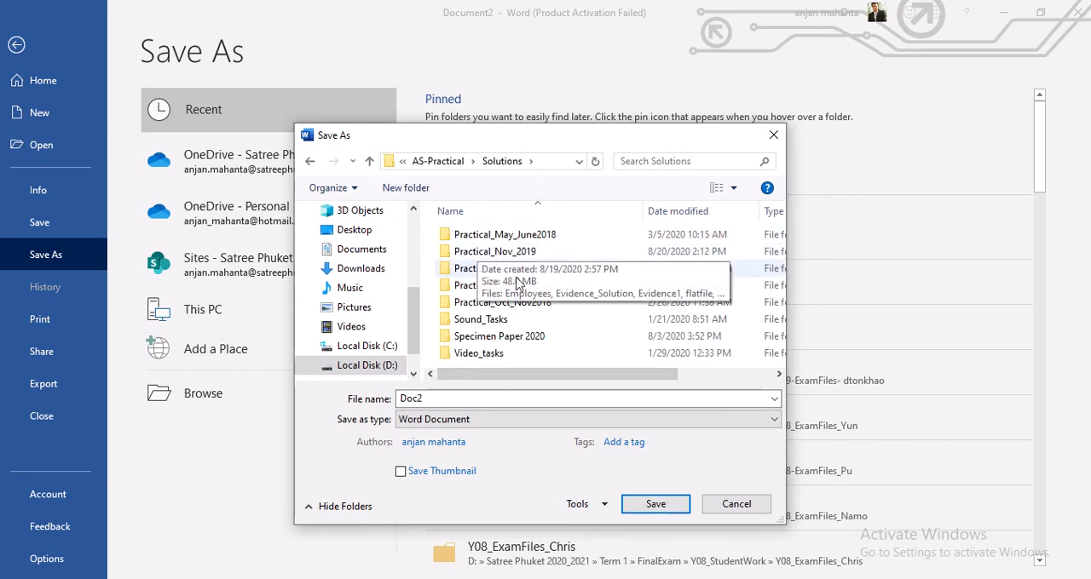
{"action": "left_click", "coordinate": [524, 268]}
{"action": "double_click", "coordinate": [532, 269]}
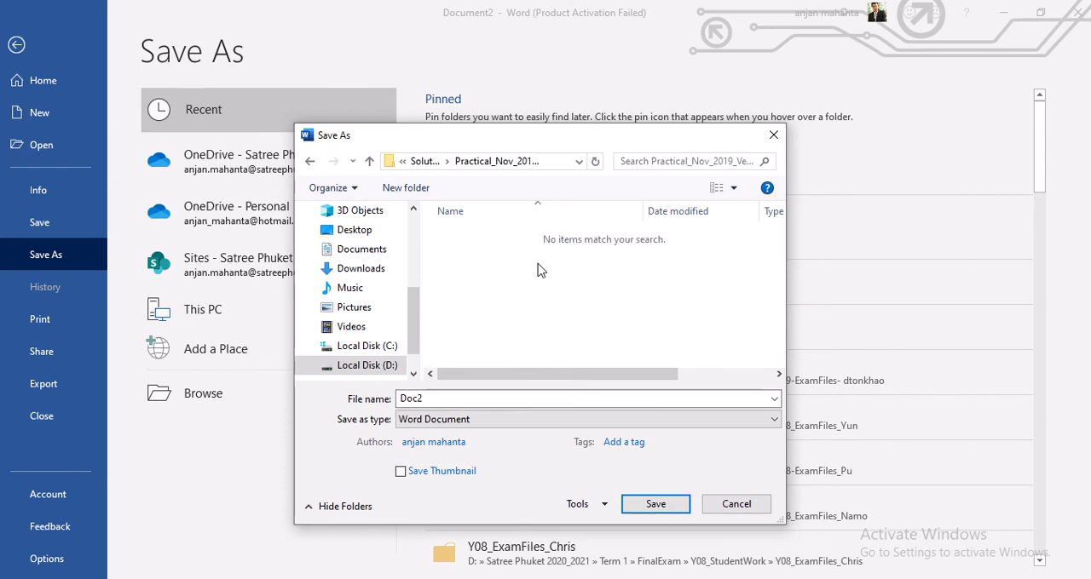
{"action": "double_click", "coordinate": [499, 397]}
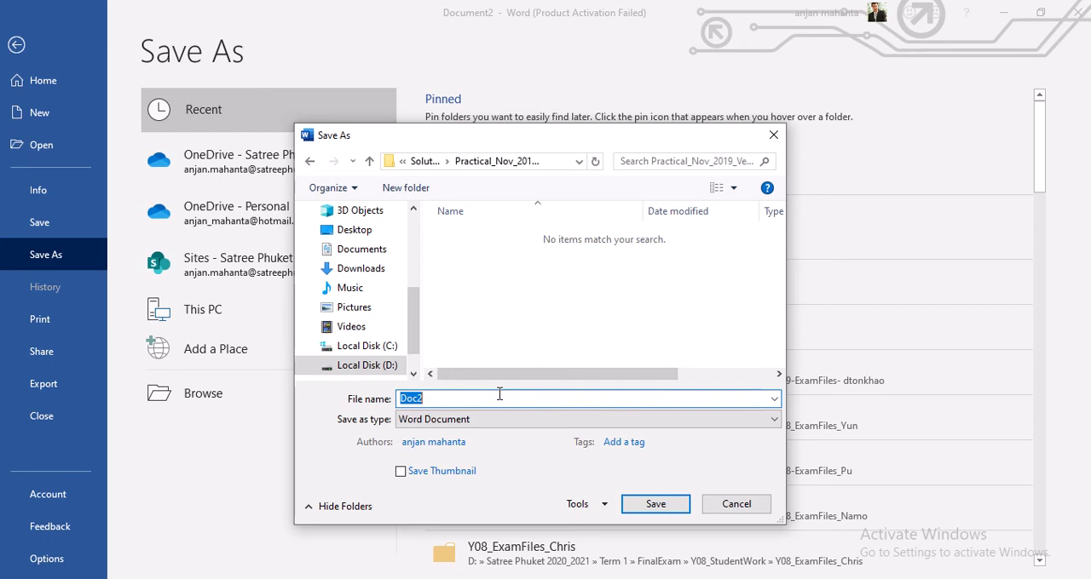
{"action": "type", "text": "Evidence_"}
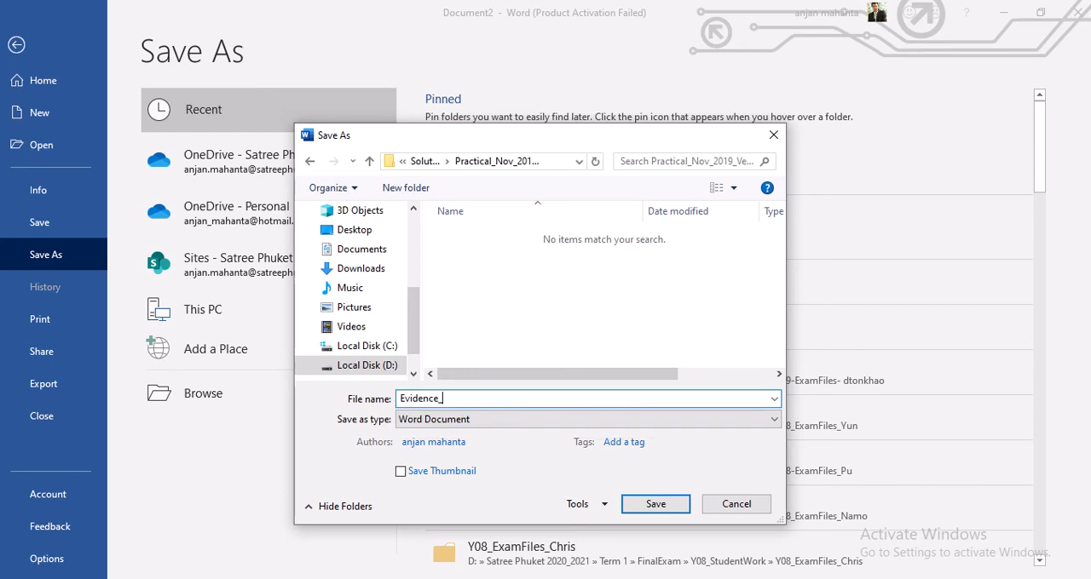
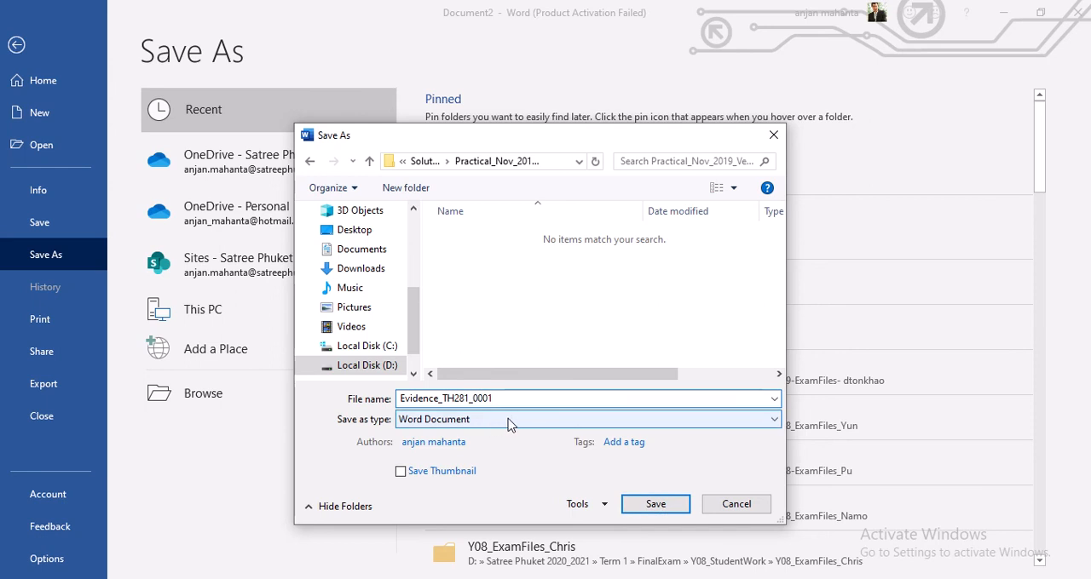
{"action": "left_click", "coordinate": [655, 505]}
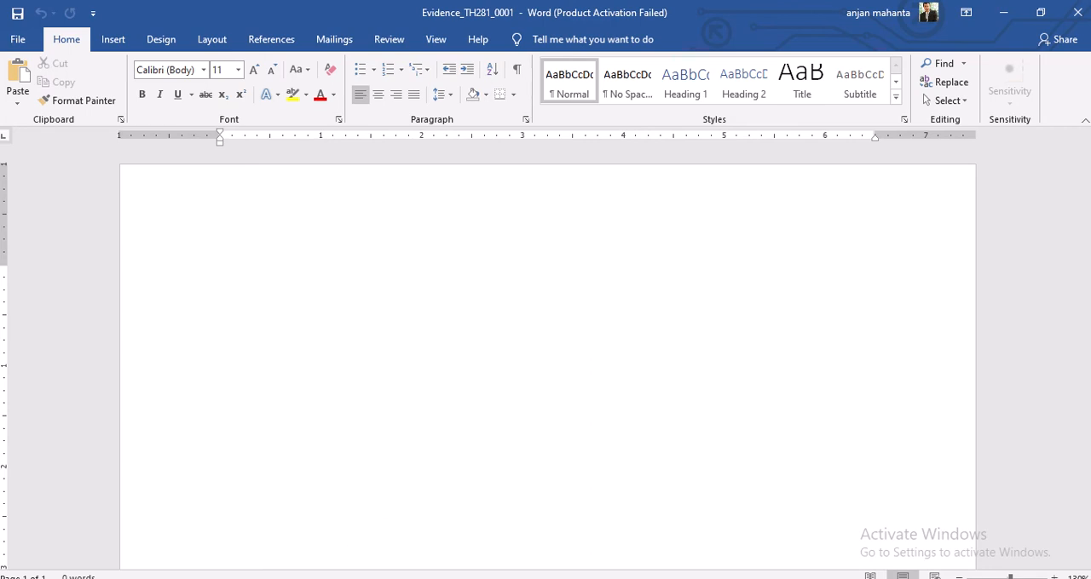
Switch to the question paper and read task 1 about the new video and its title frames
{"action": "key", "text": "alt+Tab"}
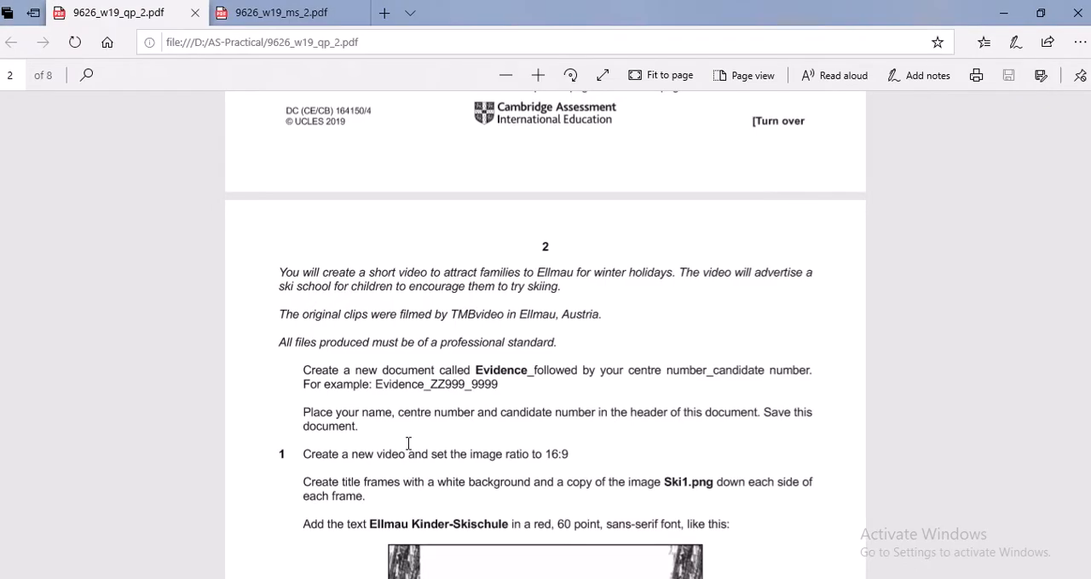
{"action": "scroll", "coordinate": [408, 443], "scroll_direction": "down", "scroll_amount": 2}
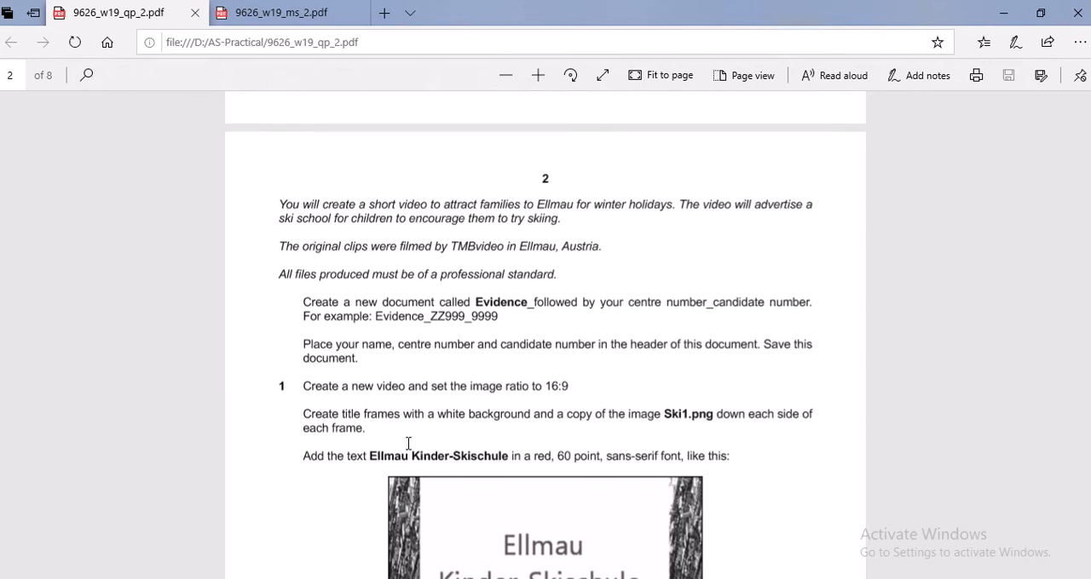
{"action": "scroll", "coordinate": [408, 443], "scroll_direction": "down", "scroll_amount": 4}
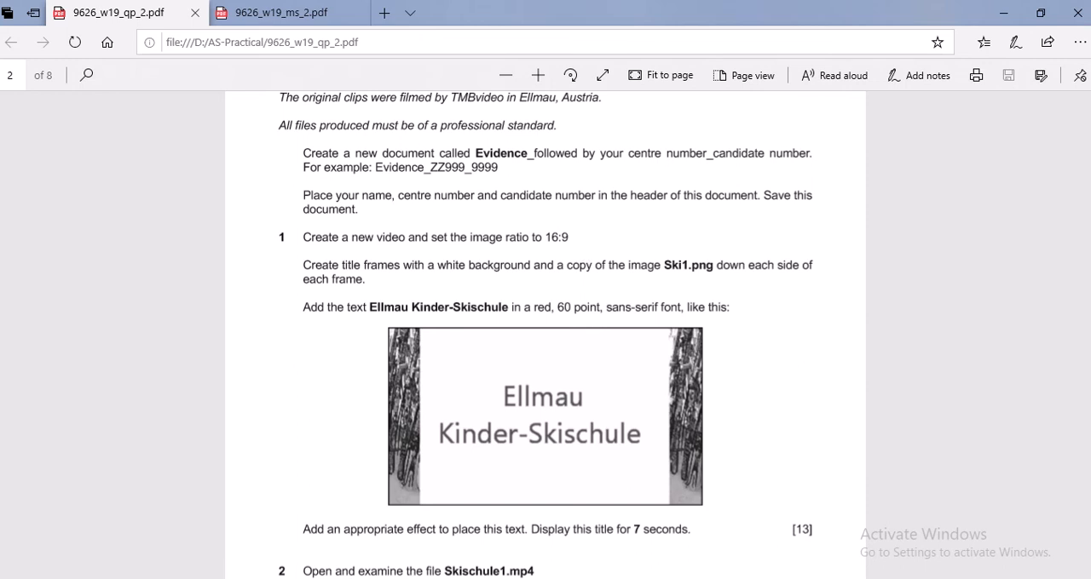
Check the project aspect ratio setting in Movie Maker and reread the title frame instructions in the question paper
{"action": "left_click", "coordinate": [372, 578]}
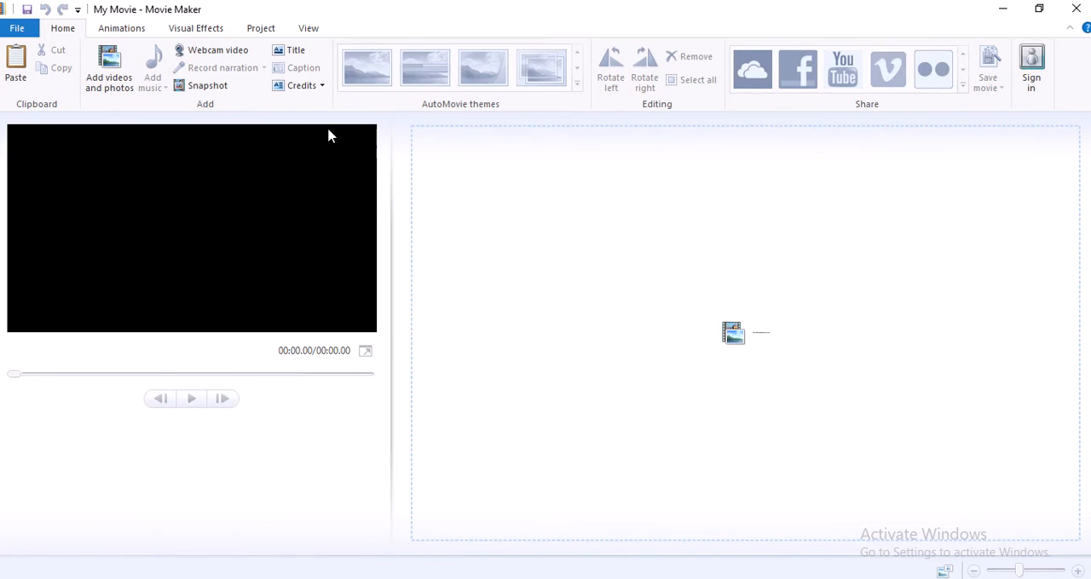
{"action": "left_click", "coordinate": [265, 27]}
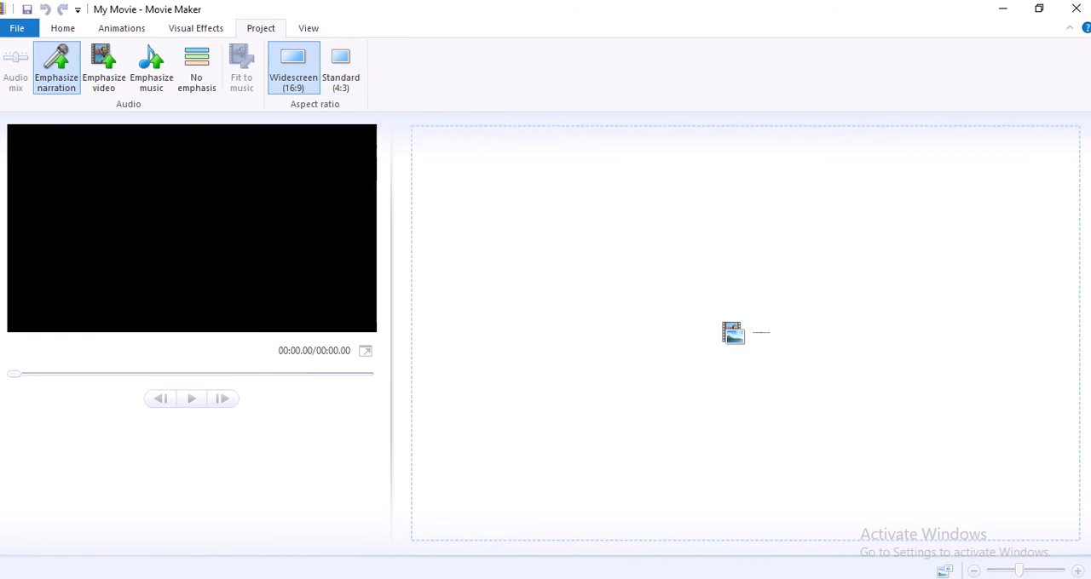
{"action": "left_click", "coordinate": [247, 578]}
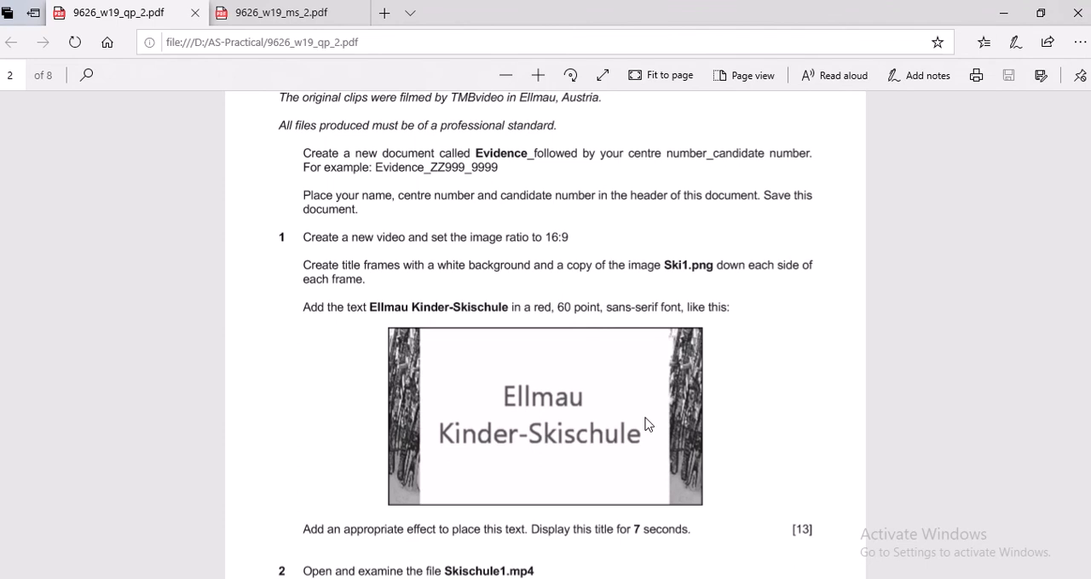
{"action": "scroll", "coordinate": [645, 425], "scroll_direction": "down", "scroll_amount": 2}
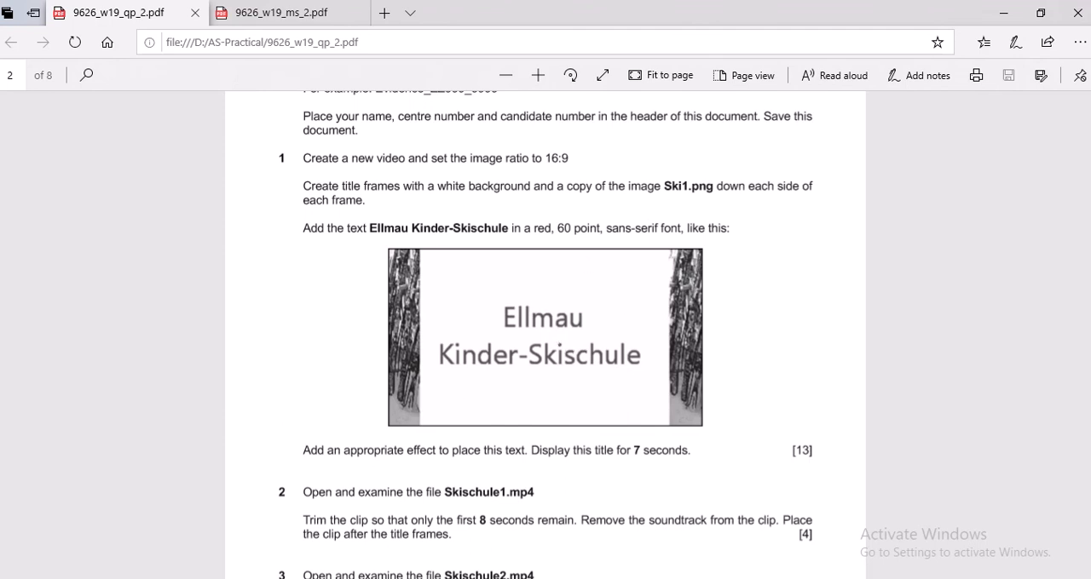
Switch to the blank Word document, set its page orientation to landscape and zoom out to 70%
{"action": "mouse_move", "coordinate": [329, 578]}
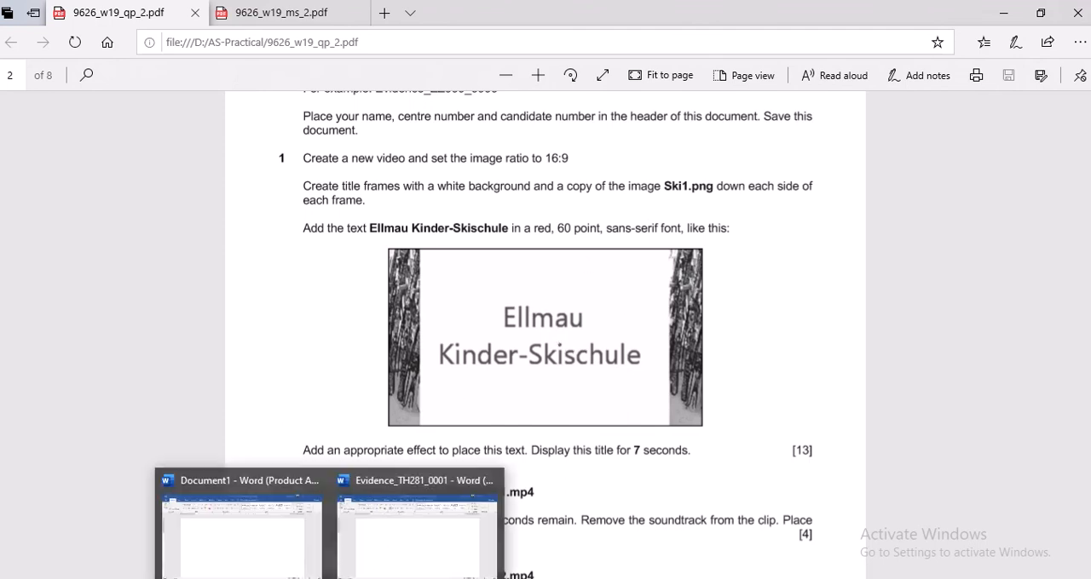
{"action": "left_click", "coordinate": [300, 534]}
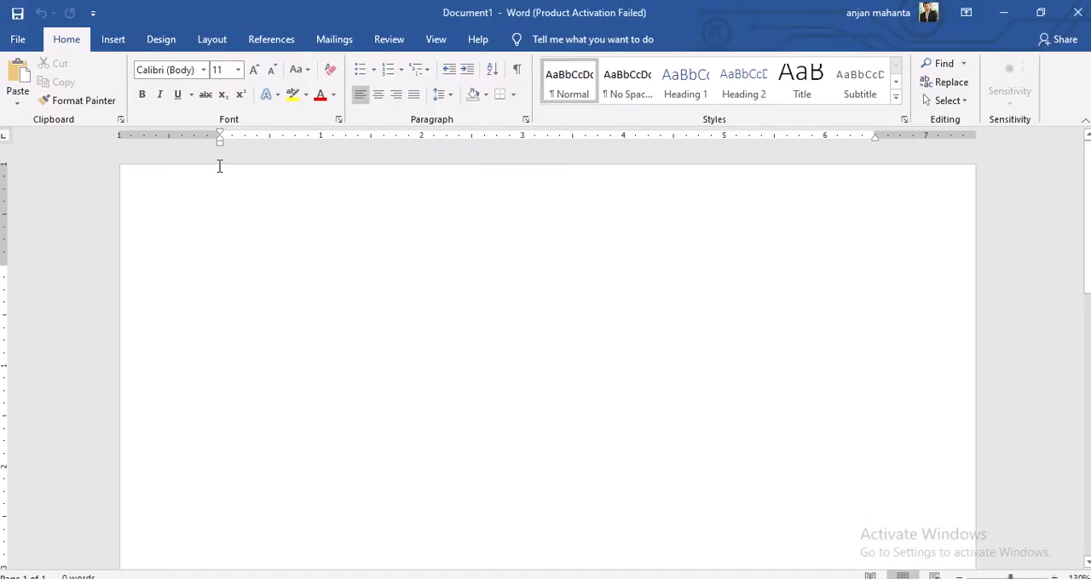
{"action": "left_click", "coordinate": [213, 40]}
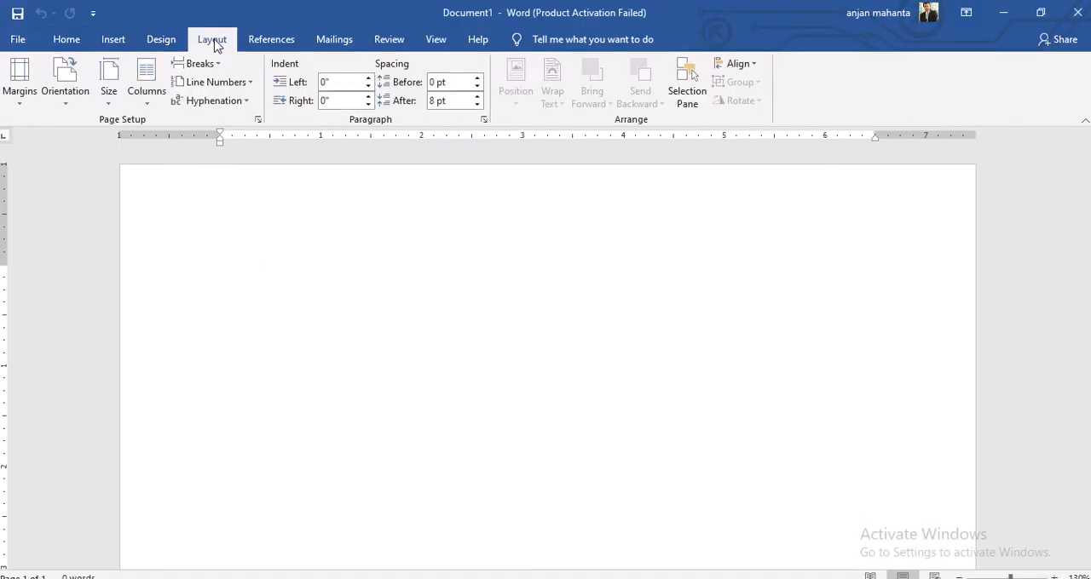
{"action": "left_click", "coordinate": [65, 85]}
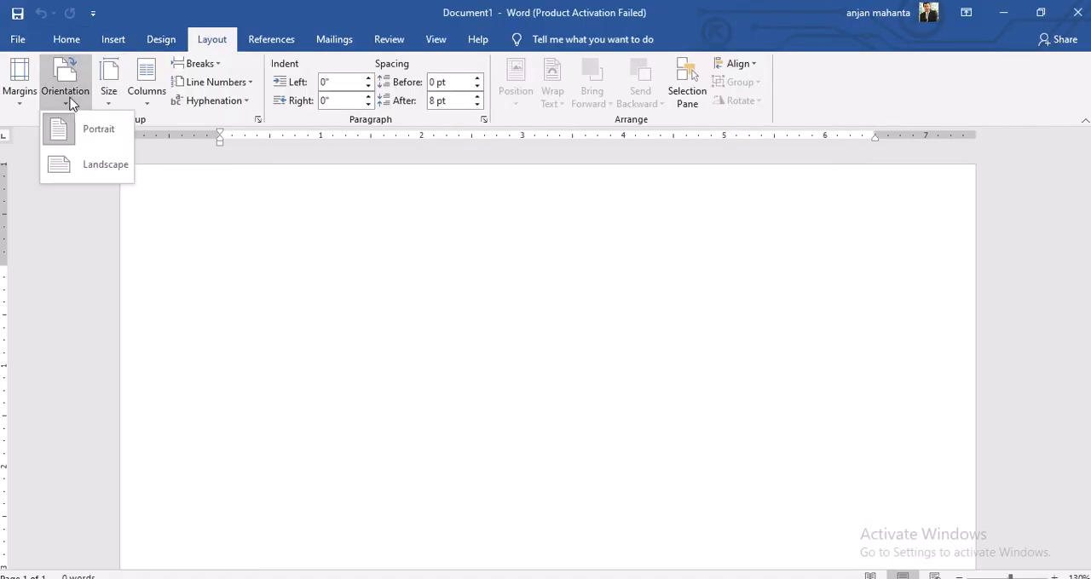
{"action": "left_click", "coordinate": [85, 173]}
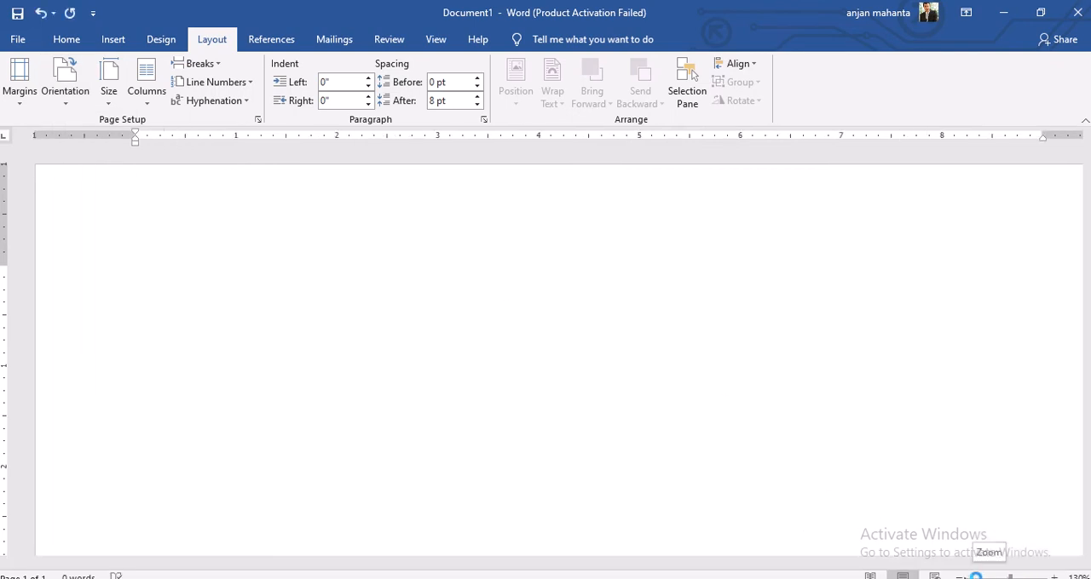
{"action": "left_click", "coordinate": [958, 577]}
{"action": "left_click", "coordinate": [958, 577]}
{"action": "left_click", "coordinate": [958, 577]}
{"action": "left_click", "coordinate": [959, 577]}
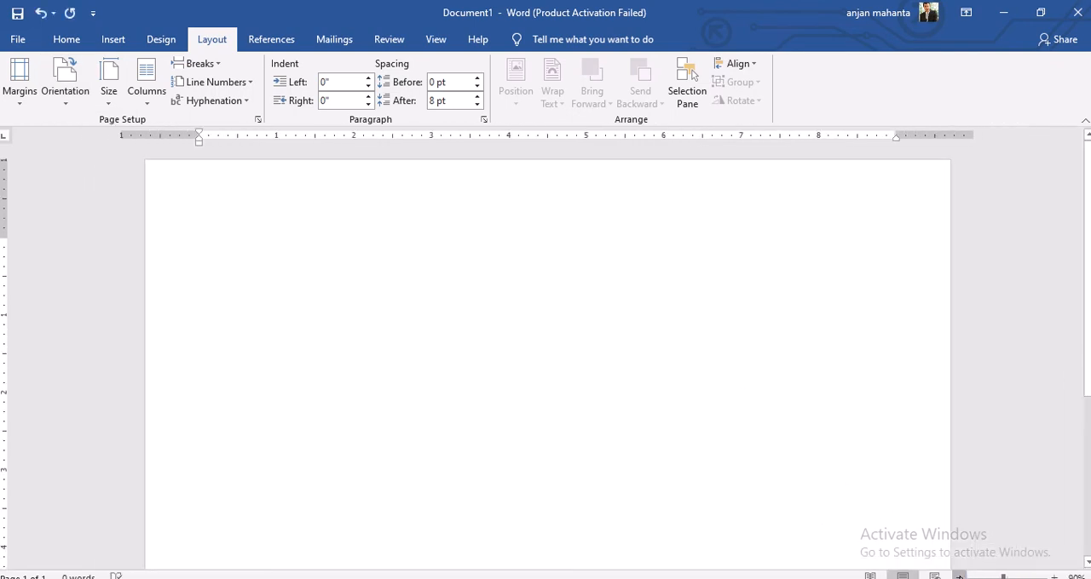
{"action": "left_click", "coordinate": [958, 576]}
{"action": "left_click", "coordinate": [959, 577]}
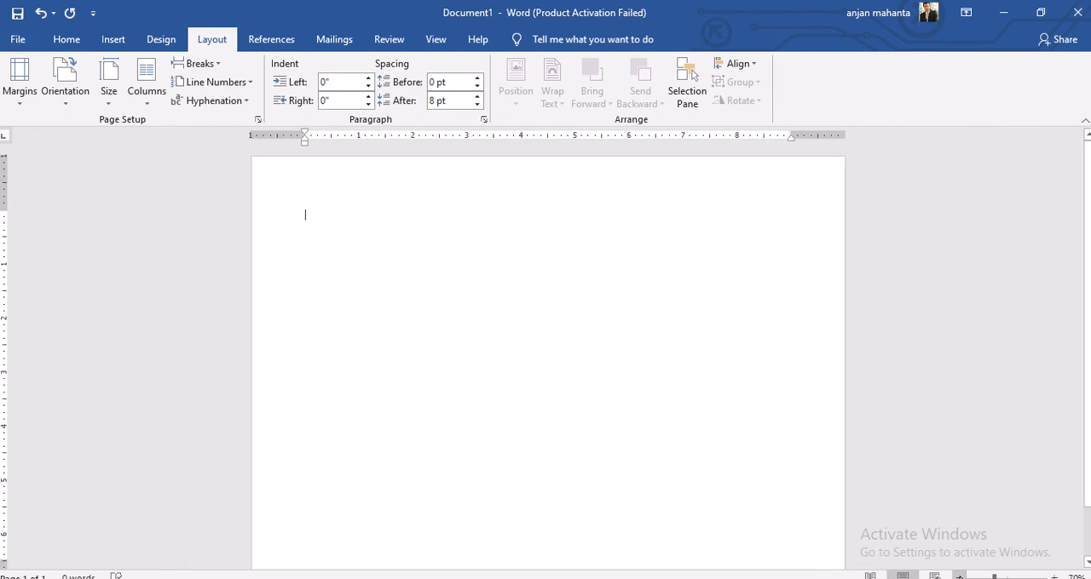
Insert the picture Ski1 from the folder D:\AS-Practical\Solutions\Practical_Nov_2019_Ver0.2 into the blank page
{"action": "left_click", "coordinate": [114, 40]}
{"action": "left_click", "coordinate": [163, 78]}
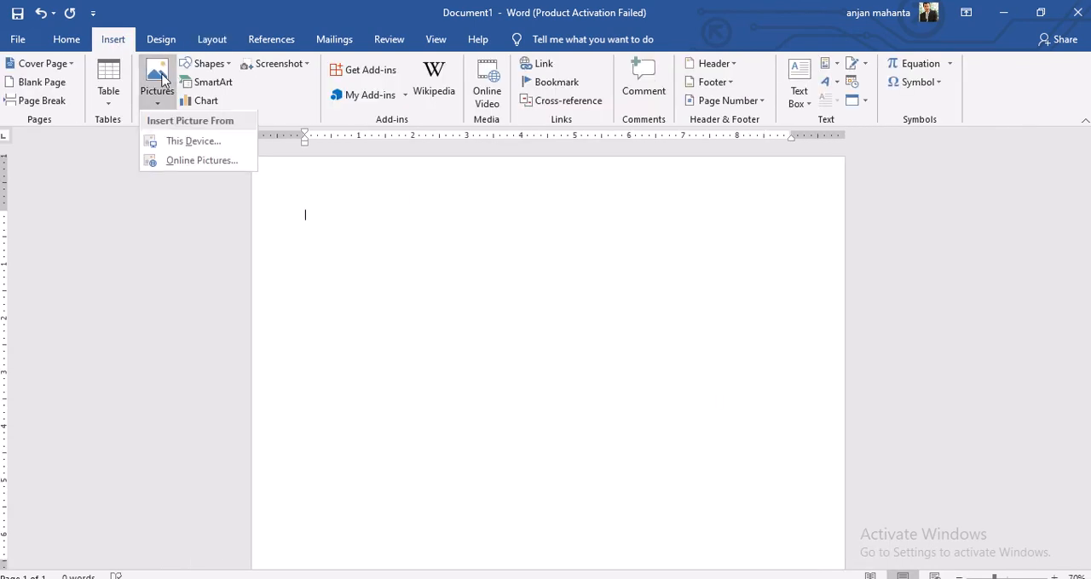
{"action": "left_click", "coordinate": [195, 141]}
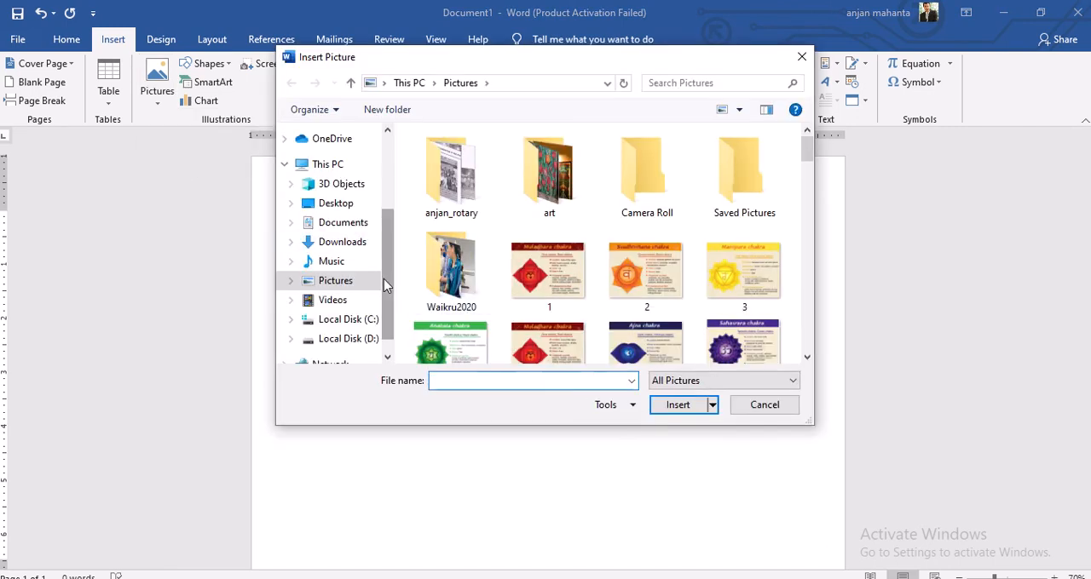
{"action": "left_click", "coordinate": [364, 340]}
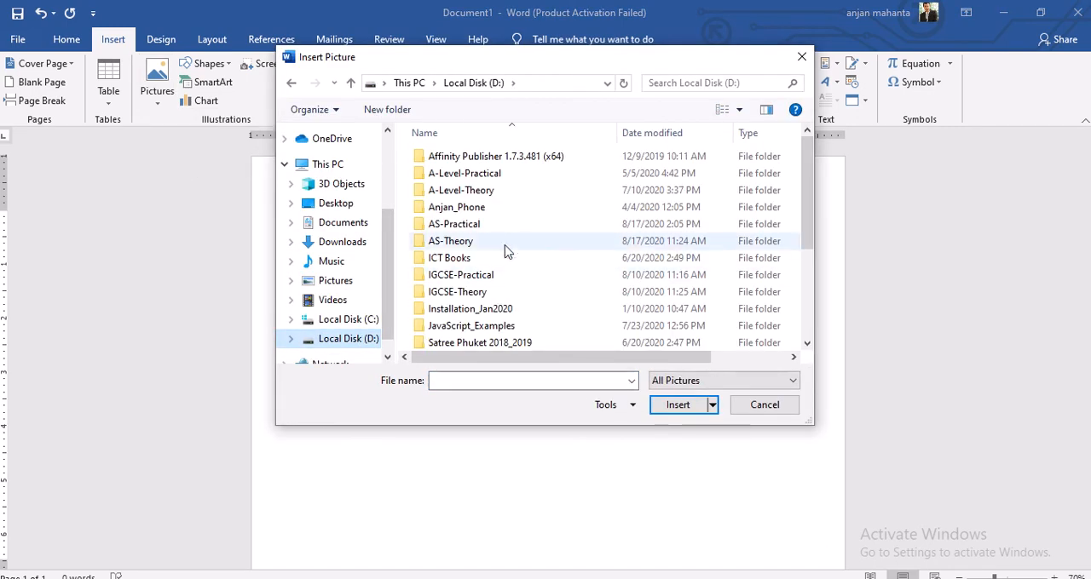
{"action": "double_click", "coordinate": [475, 226]}
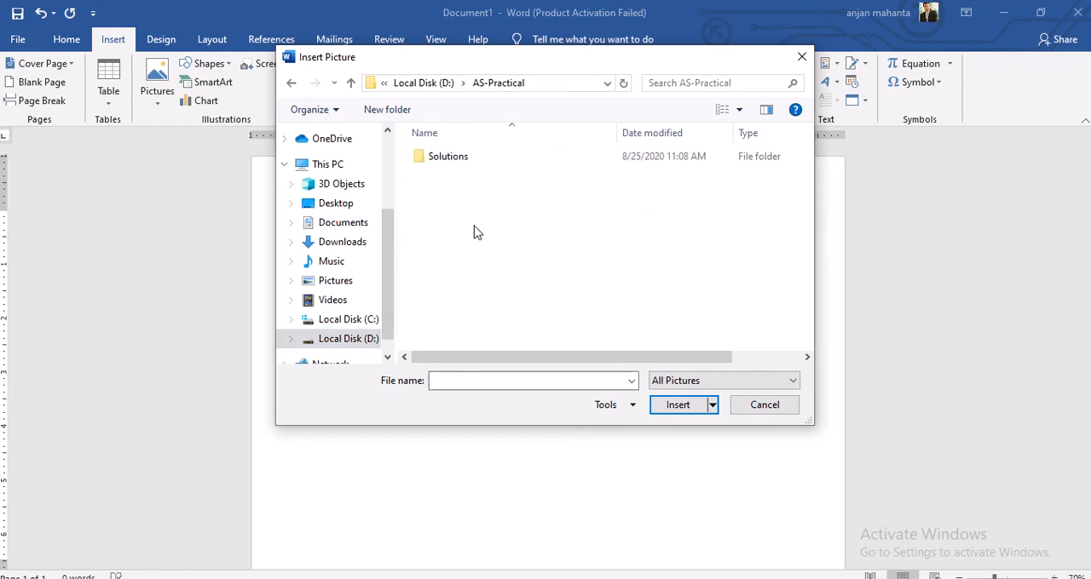
{"action": "double_click", "coordinate": [462, 160]}
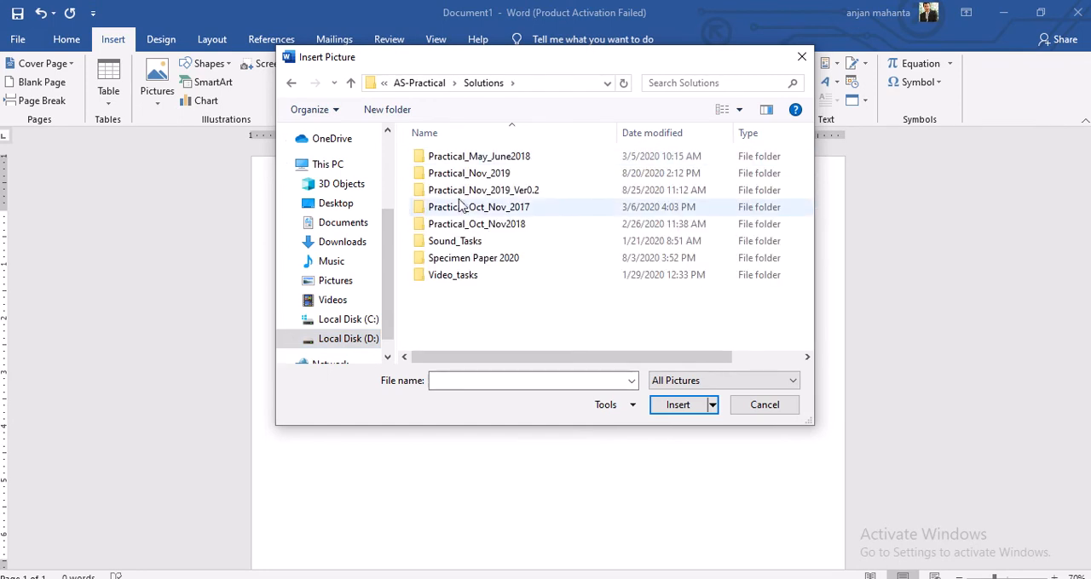
{"action": "double_click", "coordinate": [499, 190]}
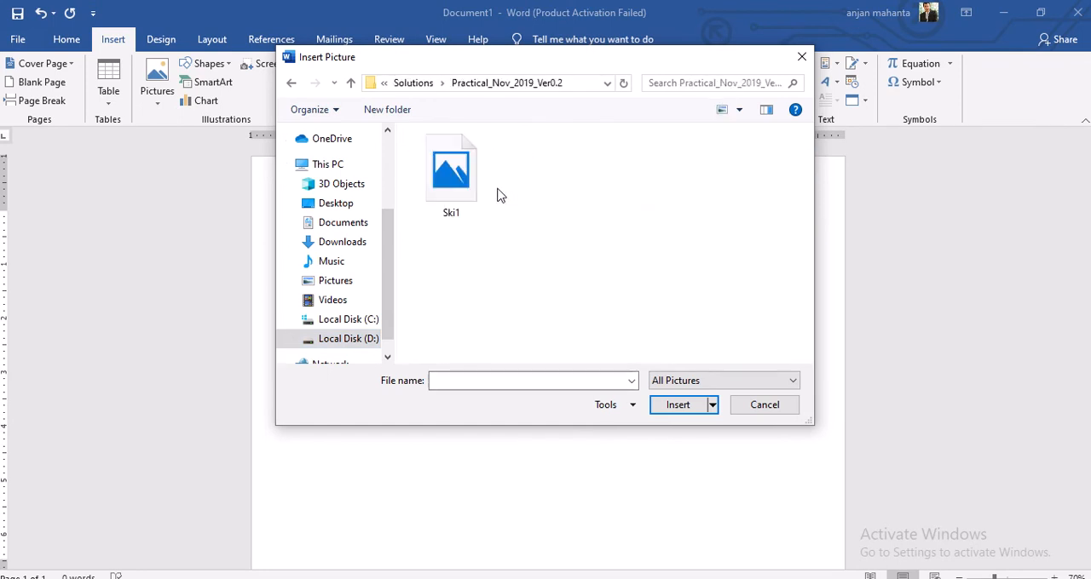
{"action": "left_click", "coordinate": [460, 180]}
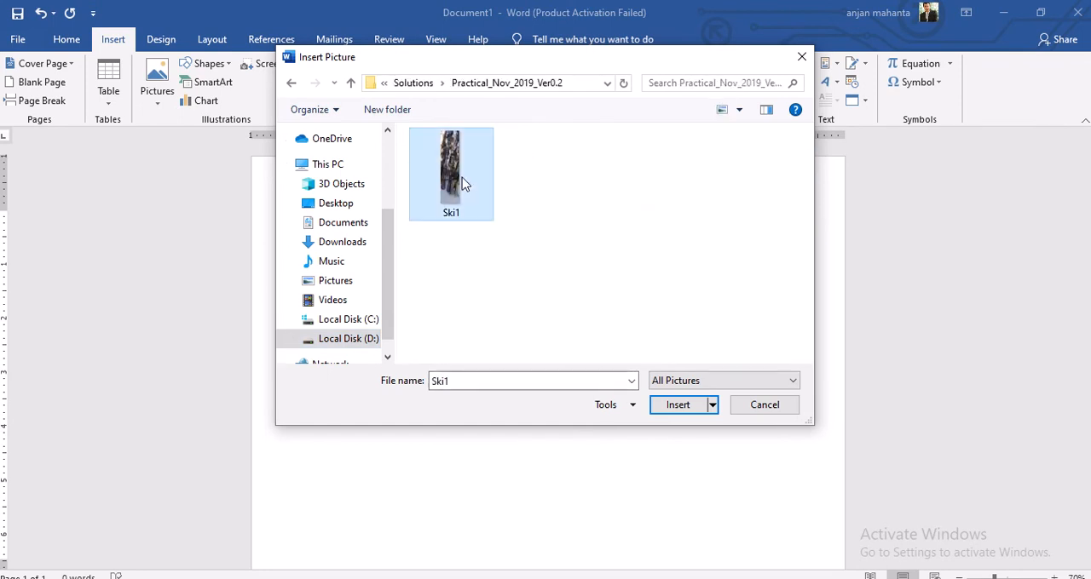
{"action": "left_click", "coordinate": [677, 406]}
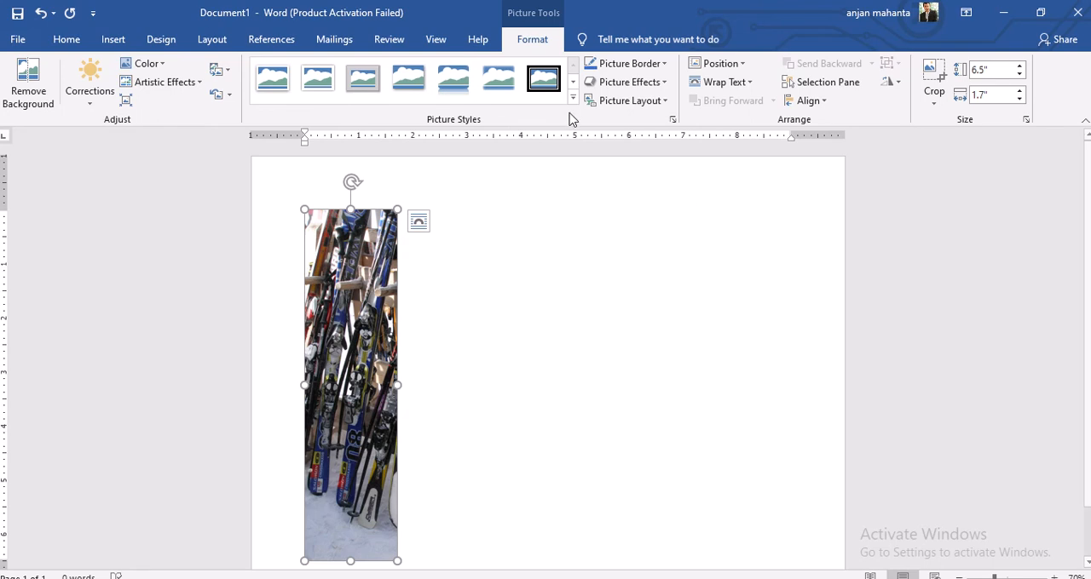
Set the ski picture's text wrapping to Square and move it against the left edge of the page
{"action": "left_click", "coordinate": [732, 85]}
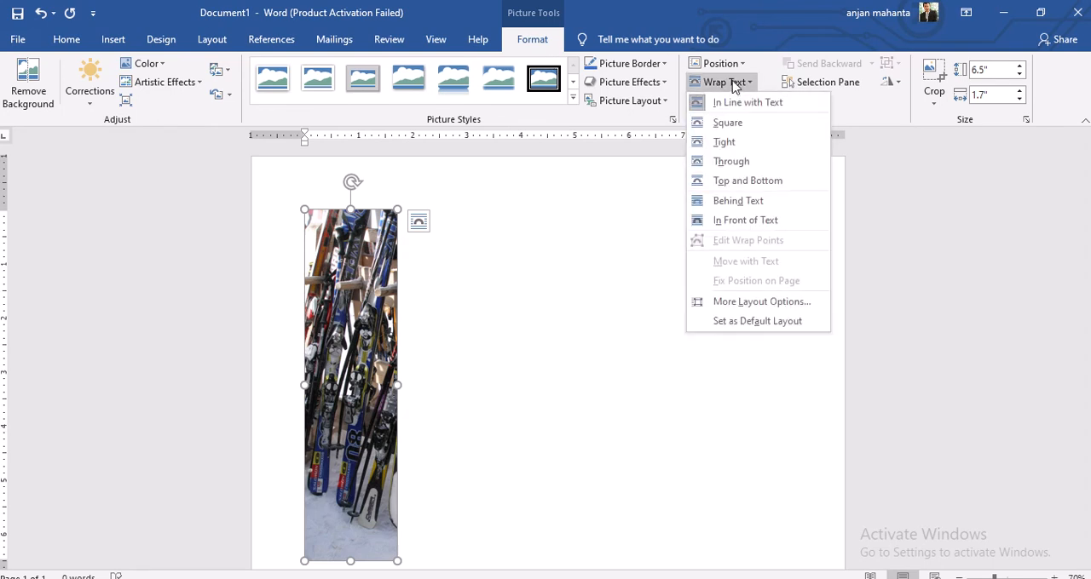
{"action": "left_click", "coordinate": [727, 122]}
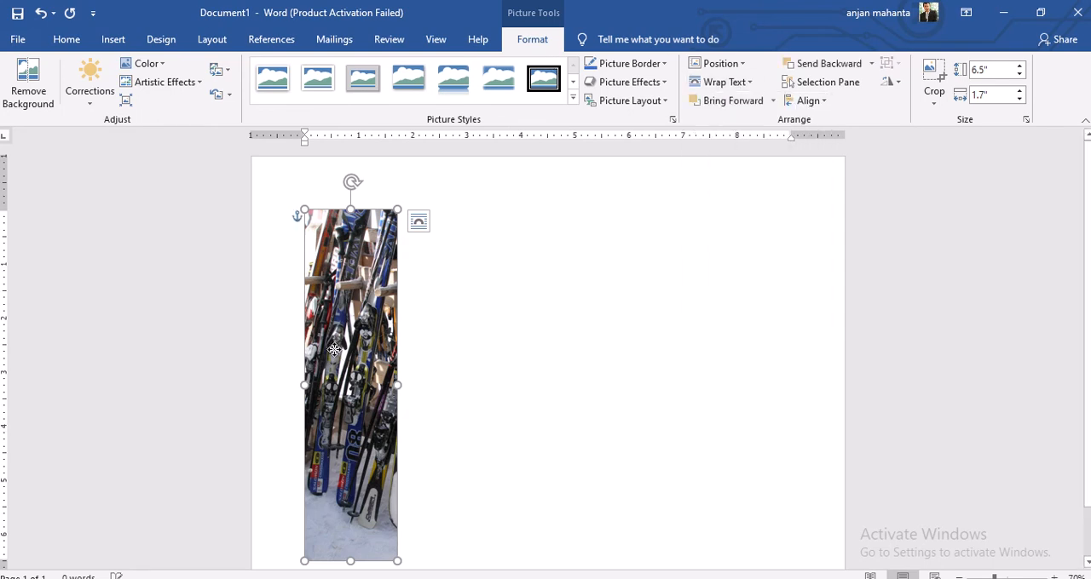
{"action": "left_click_drag", "start_coordinate": [333, 349], "coordinate": [281, 367]}
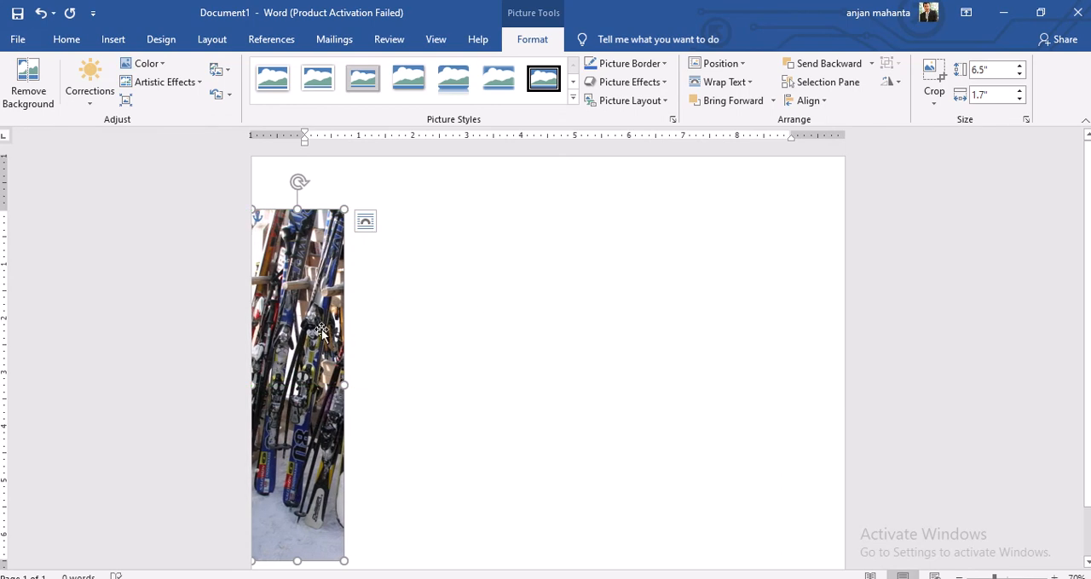
Paste a second copy of the ski picture and place it against the page's right edge, level with the first
{"action": "left_click", "coordinate": [477, 390]}
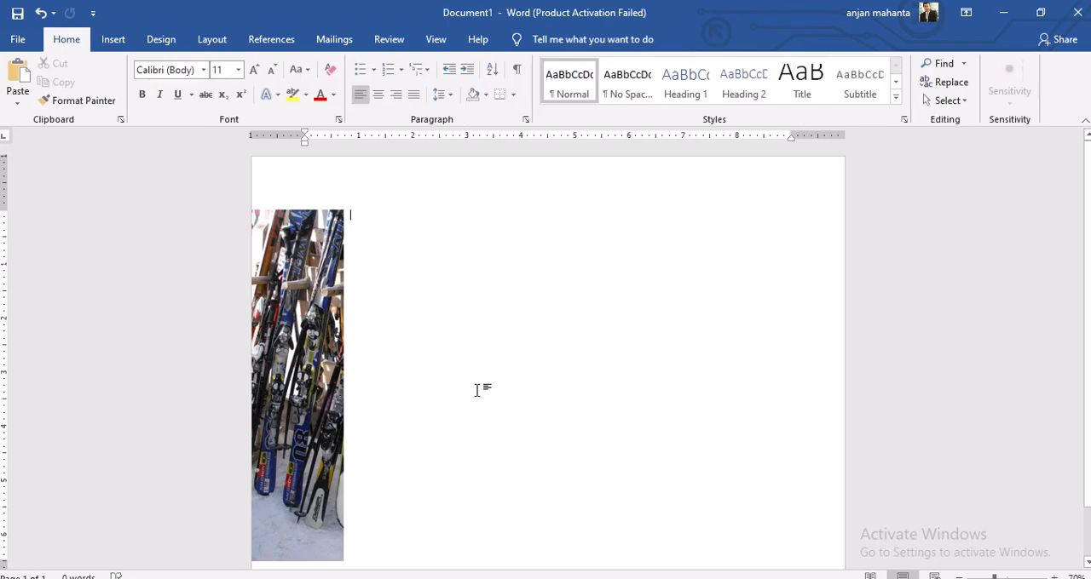
{"action": "key", "text": "ctrl+v"}
{"action": "left_click_drag", "start_coordinate": [417, 379], "coordinate": [805, 410]}
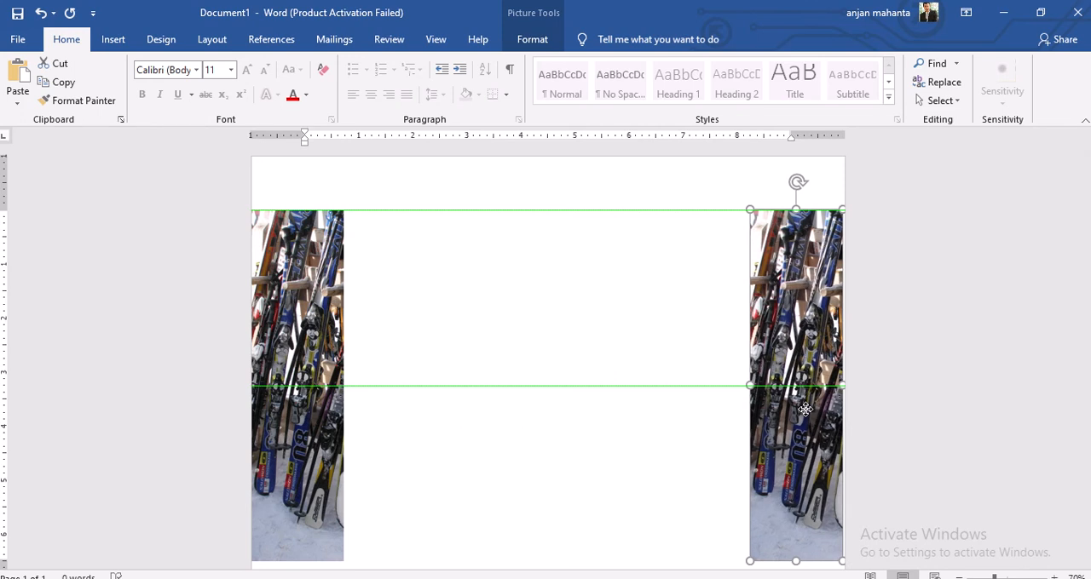
{"action": "left_click_drag", "start_coordinate": [806, 410], "coordinate": [805, 409]}
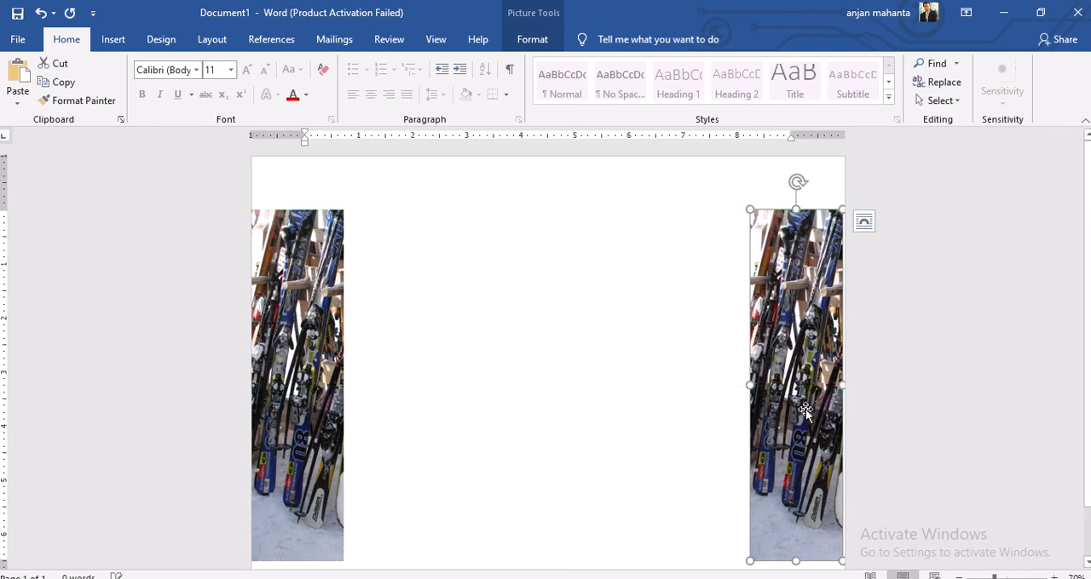
{"action": "left_click", "coordinate": [922, 351]}
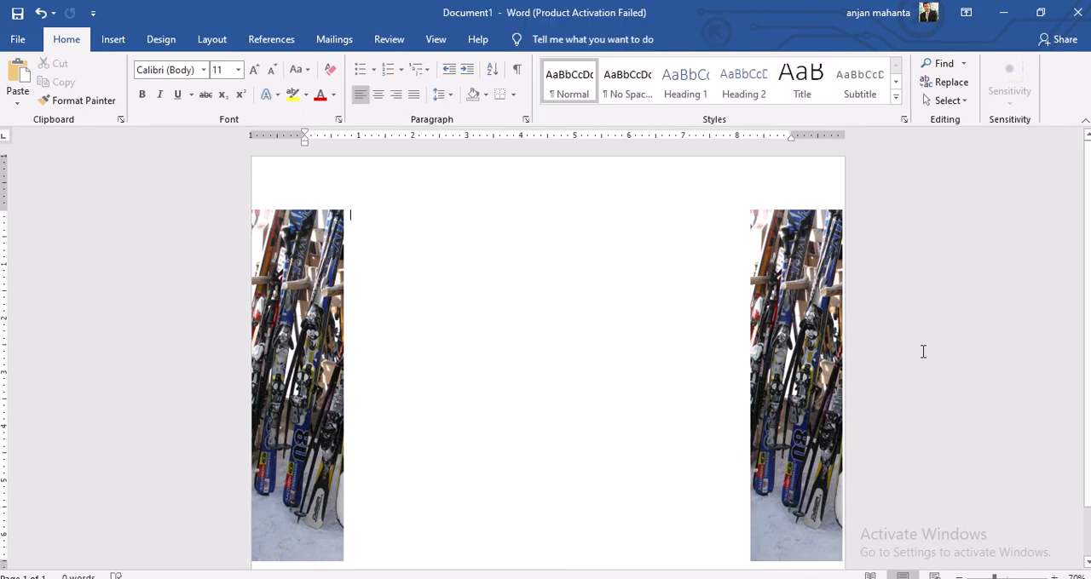
{"action": "left_click", "coordinate": [799, 311]}
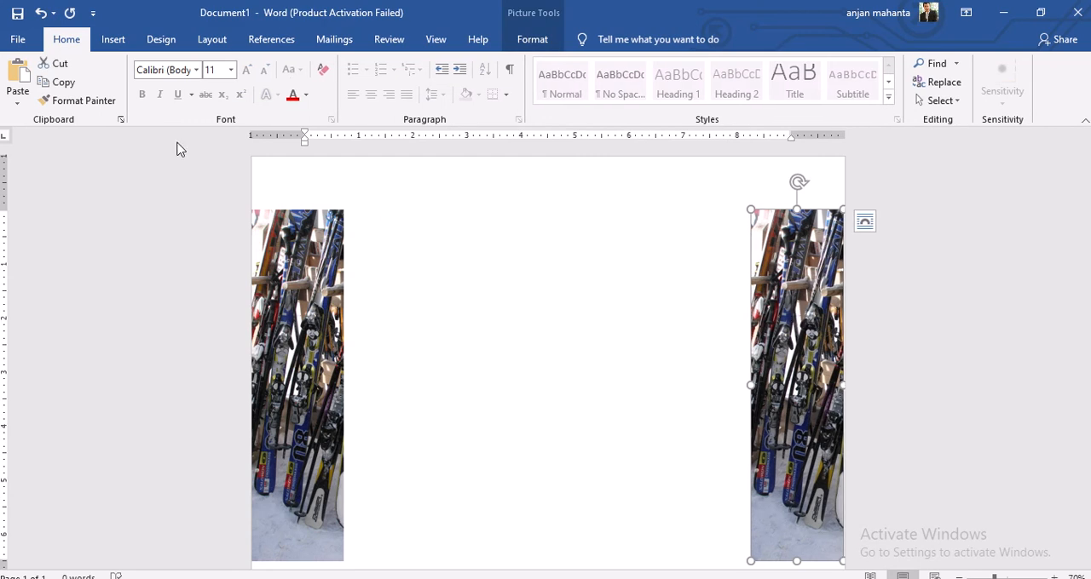
{"action": "left_click", "coordinate": [76, 101]}
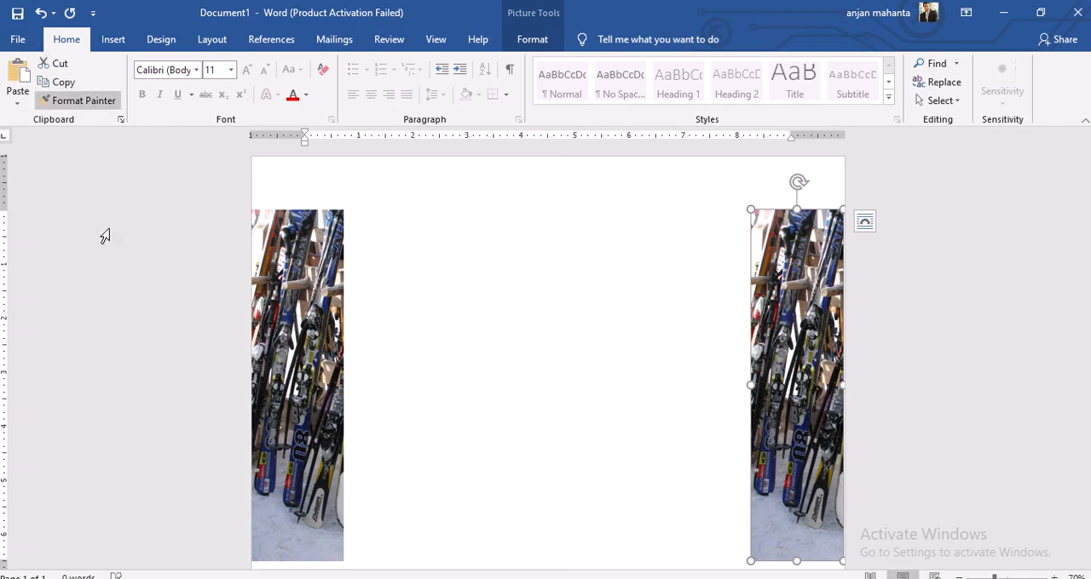
{"action": "left_click", "coordinate": [105, 237]}
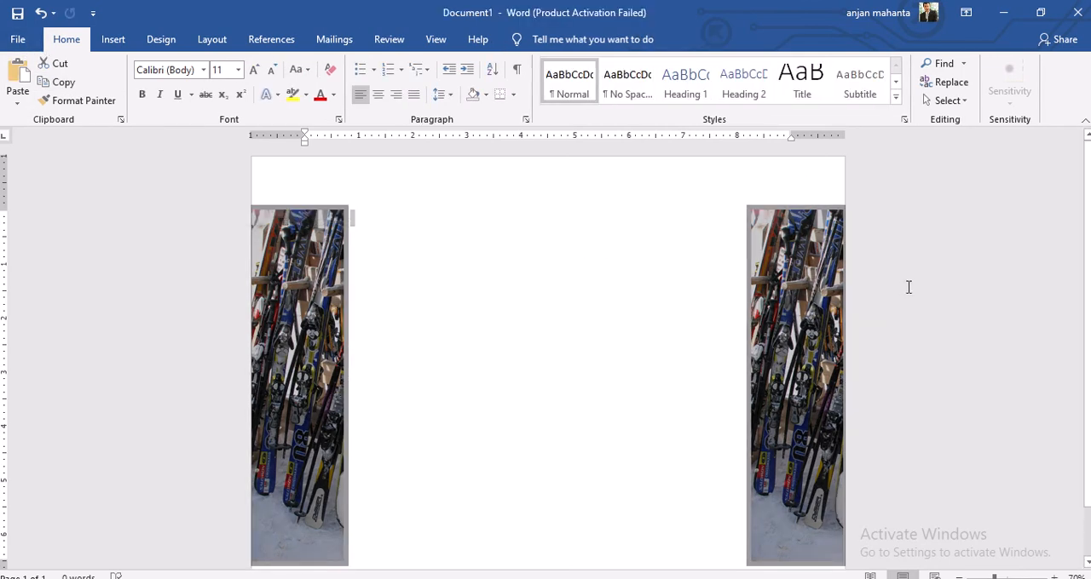
{"action": "left_click", "coordinate": [942, 282]}
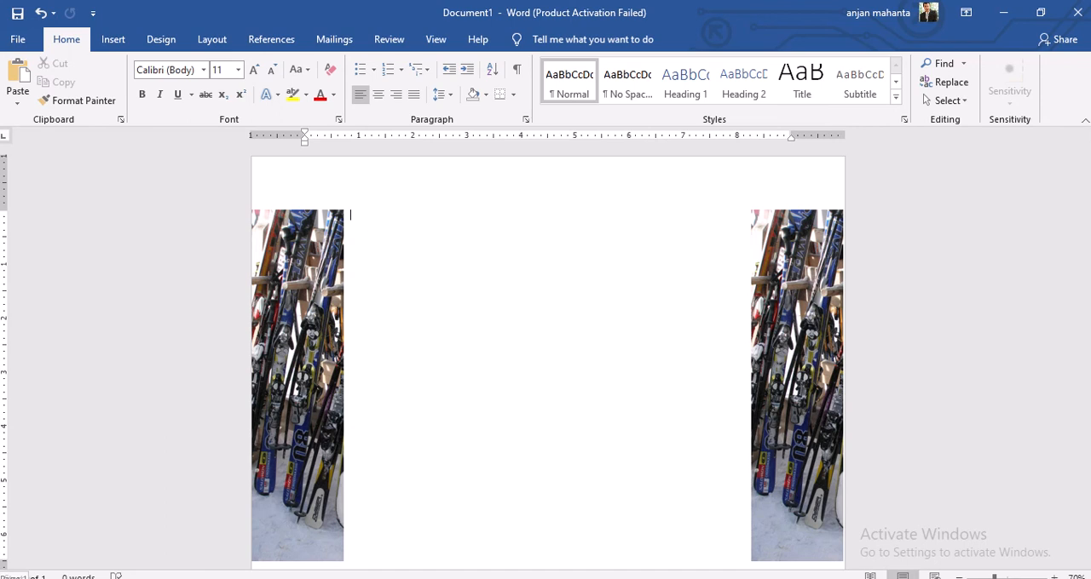
Open Snip & Sketch and capture a rectangular snip spanning both ski pictures and the white area between them
{"action": "key", "text": "super"}
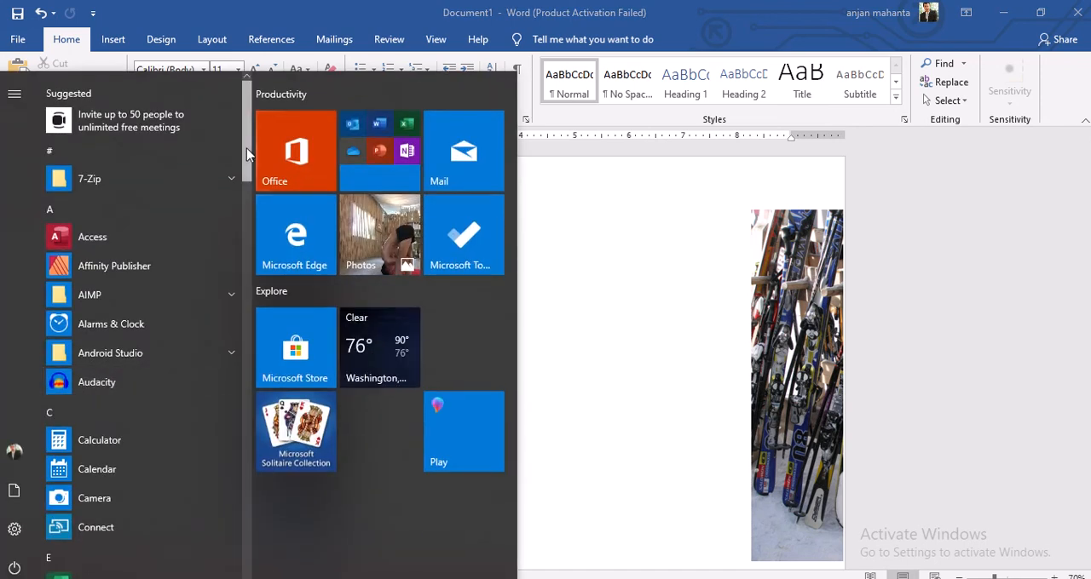
{"action": "left_click_drag", "start_coordinate": [247, 153], "coordinate": [247, 460]}
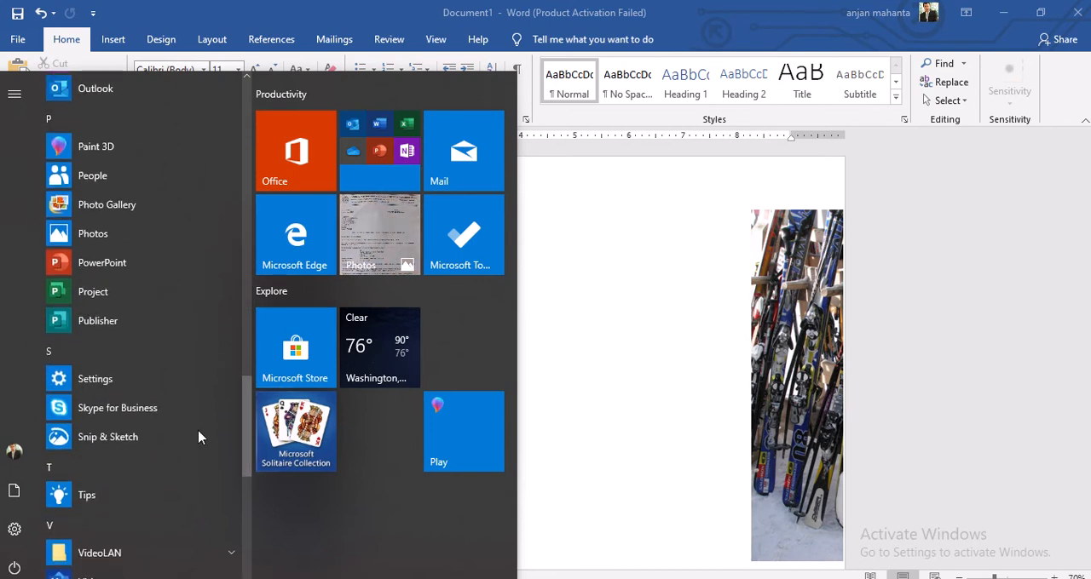
{"action": "left_click", "coordinate": [106, 437]}
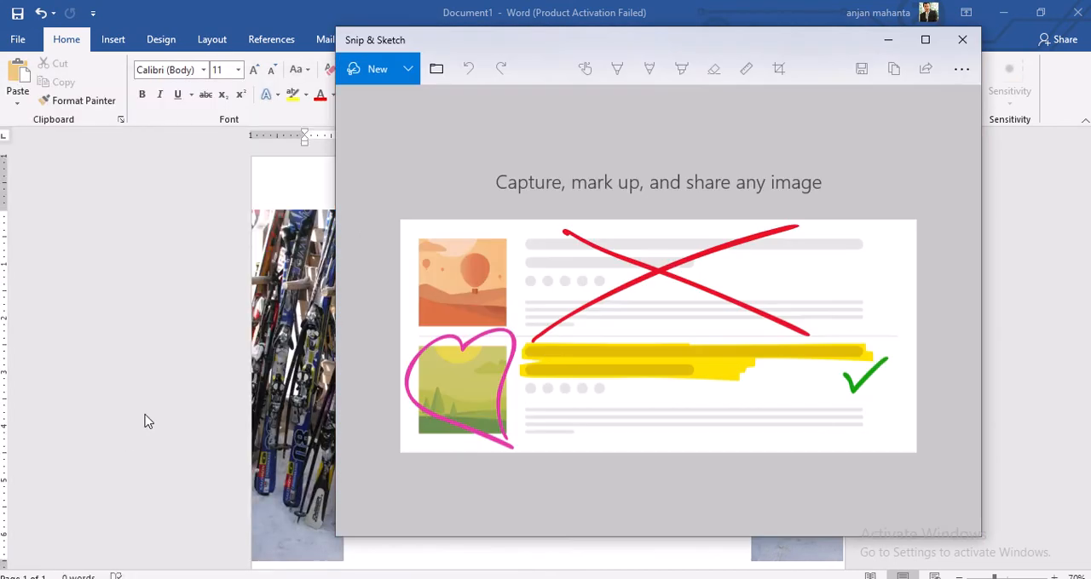
{"action": "left_click", "coordinate": [375, 68]}
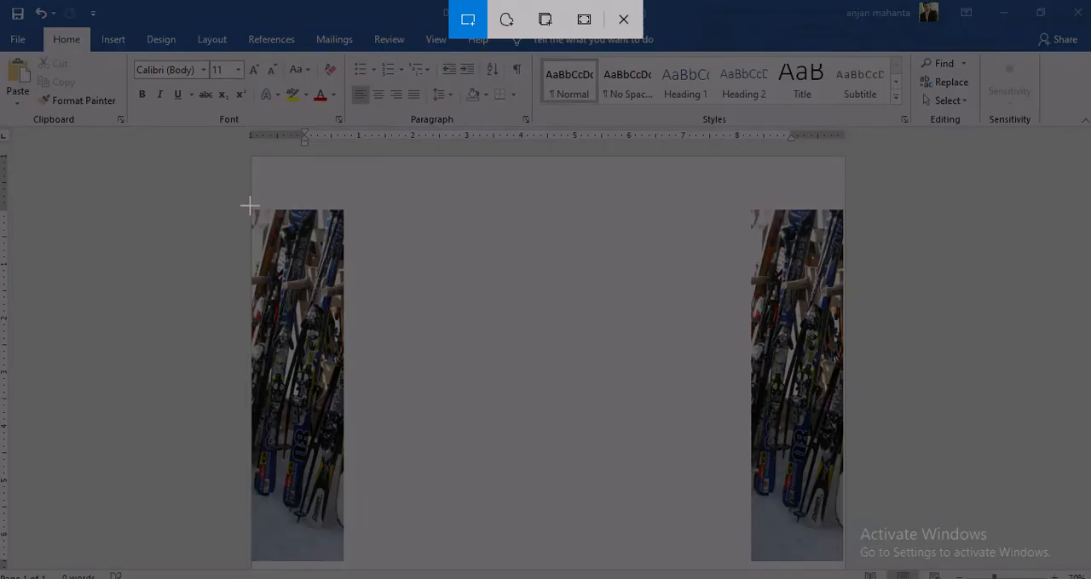
{"action": "left_click_drag", "start_coordinate": [250, 208], "coordinate": [842, 560]}
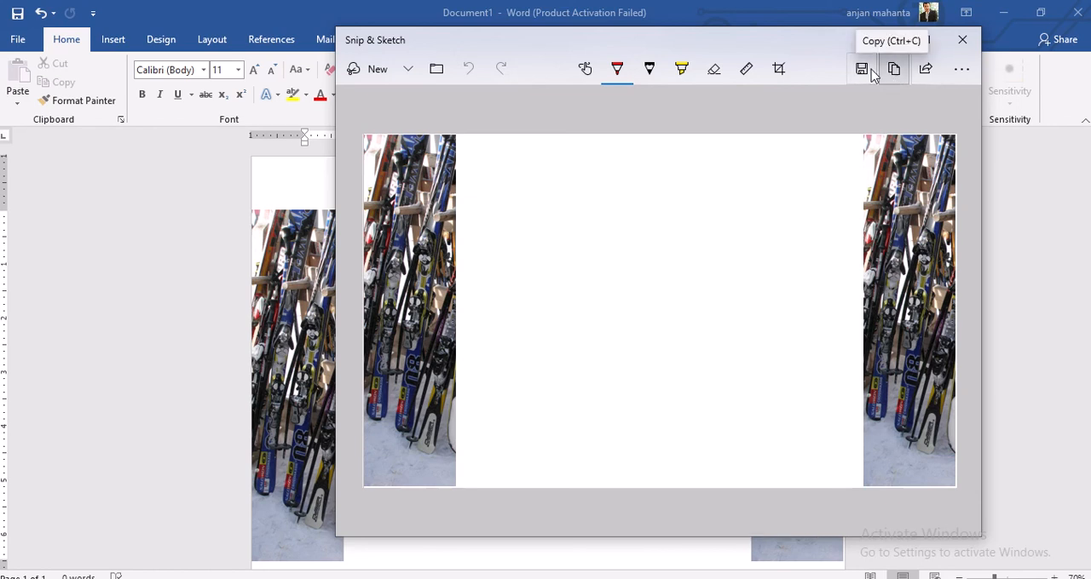
Save the snip as a JPG named backdrop in D:\AS-Practical\Solutions\Practical_Nov_2019_Ver0.2 and minimise Snip & Sketch
{"action": "left_click", "coordinate": [862, 69]}
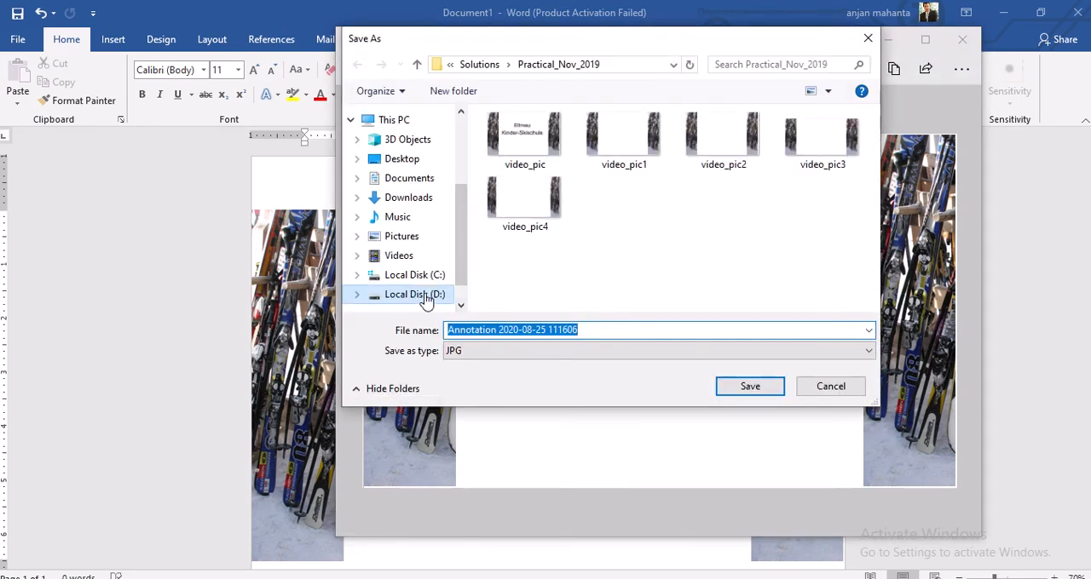
{"action": "left_click", "coordinate": [424, 299]}
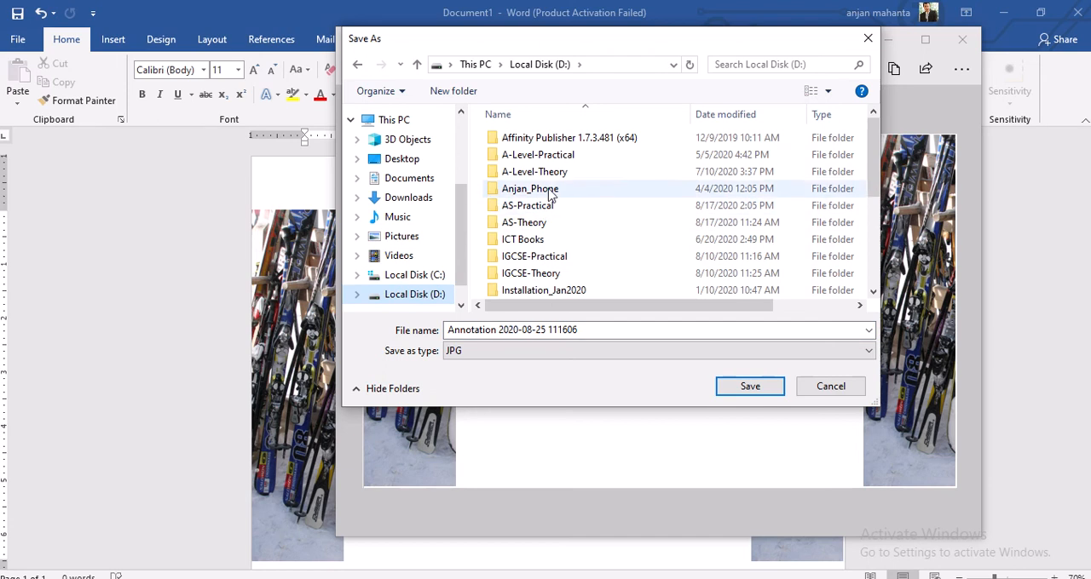
{"action": "left_click", "coordinate": [535, 209]}
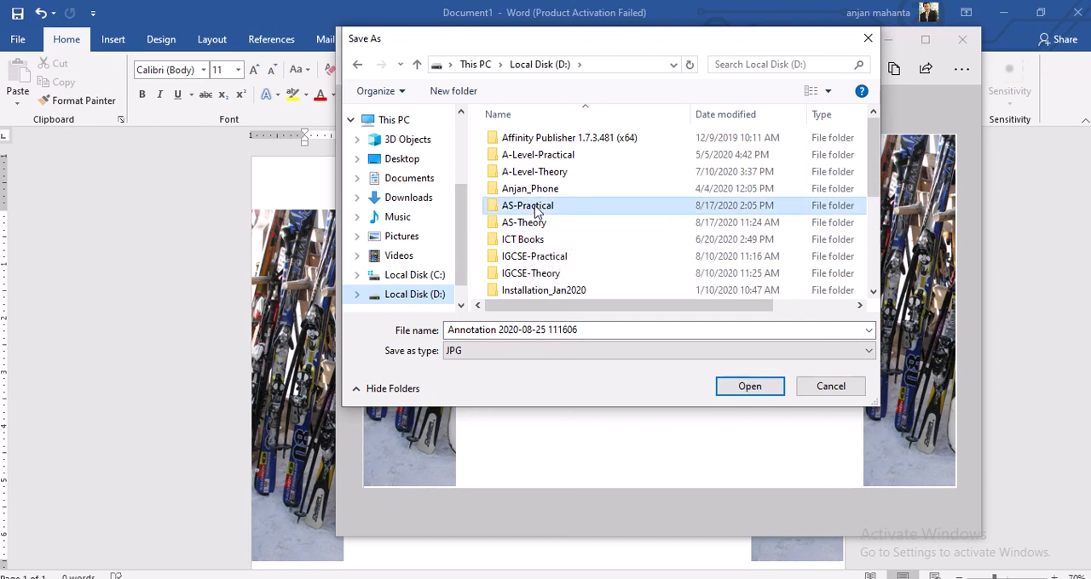
{"action": "double_click", "coordinate": [535, 211]}
{"action": "left_click", "coordinate": [529, 143]}
{"action": "double_click", "coordinate": [529, 143]}
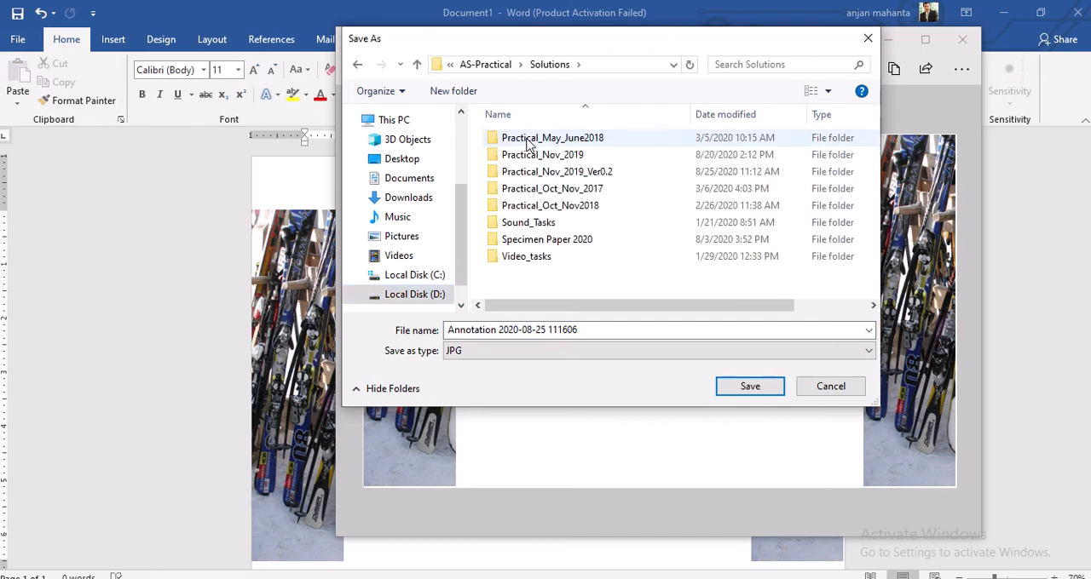
{"action": "left_click", "coordinate": [581, 174]}
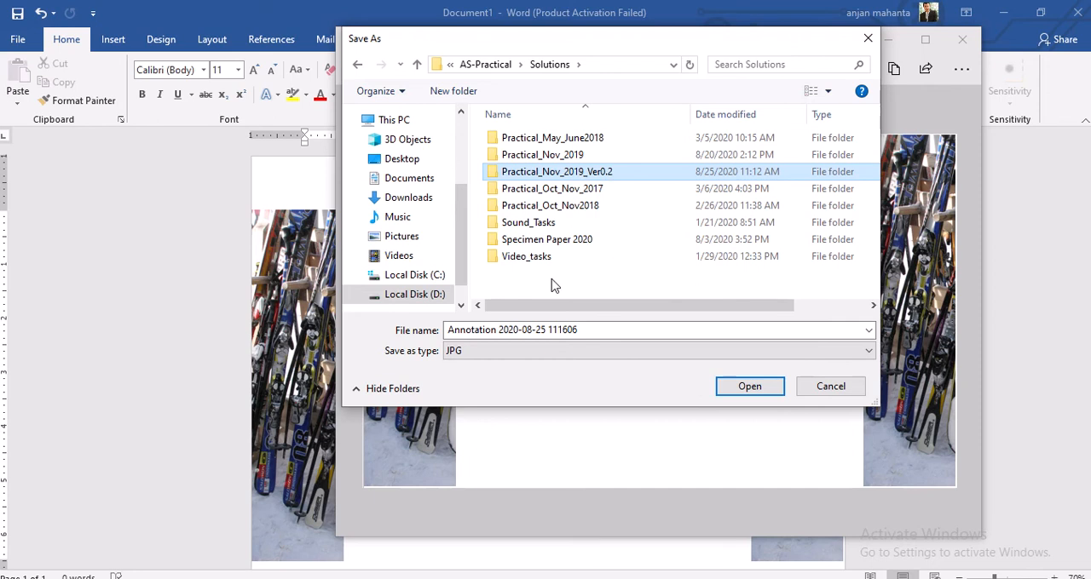
{"action": "double_click", "coordinate": [596, 173]}
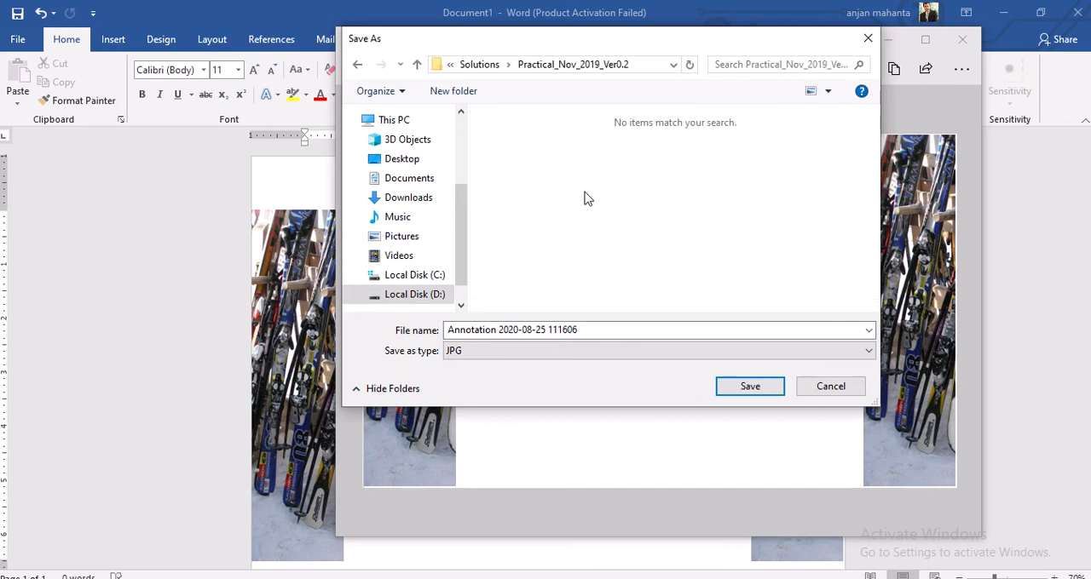
{"action": "left_click", "coordinate": [592, 329]}
{"action": "type", "text": "backdrop"}
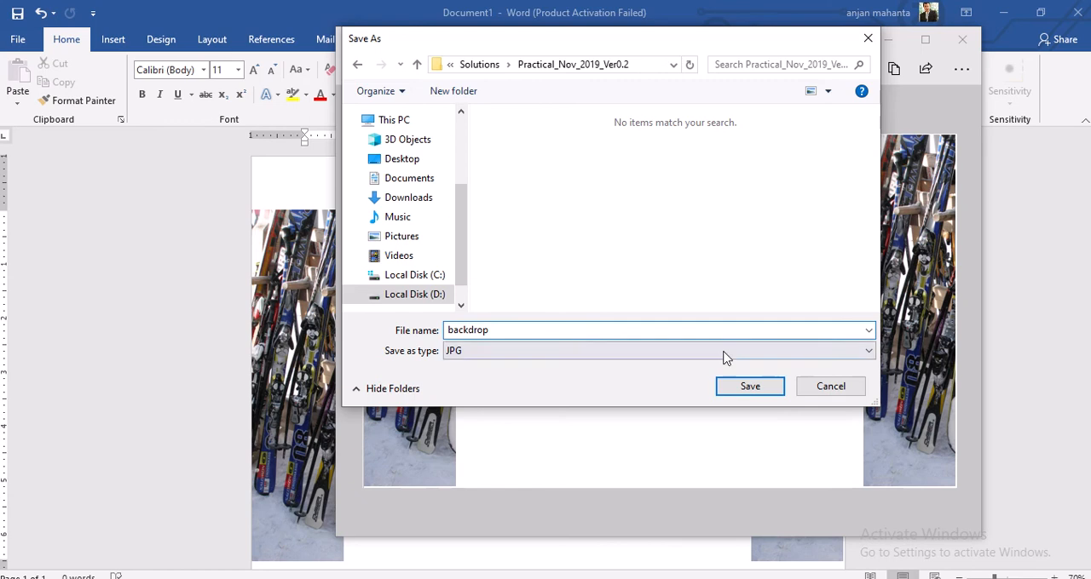
{"action": "left_click", "coordinate": [747, 388]}
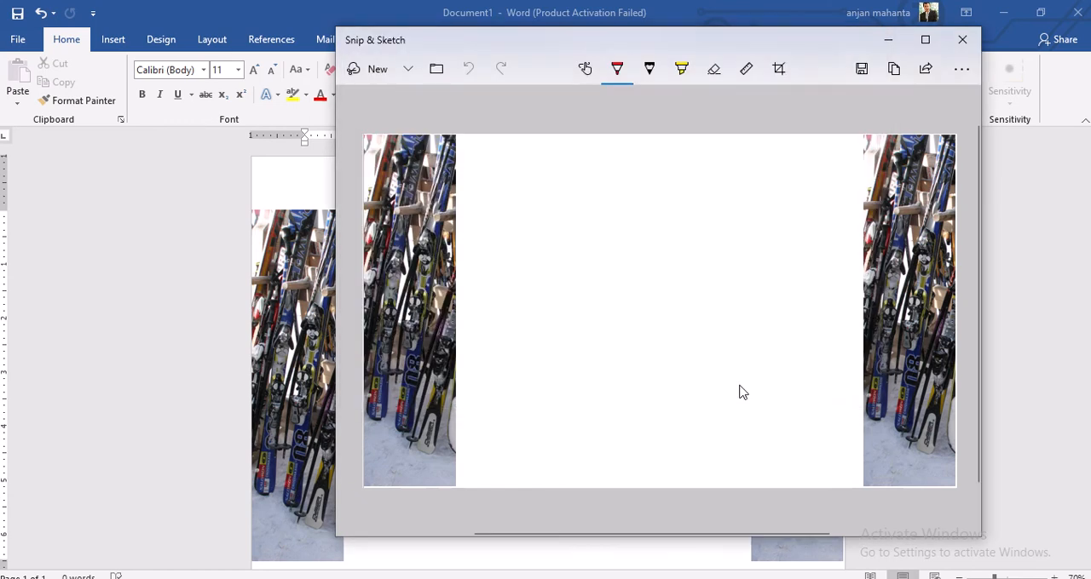
{"action": "left_click", "coordinate": [889, 40]}
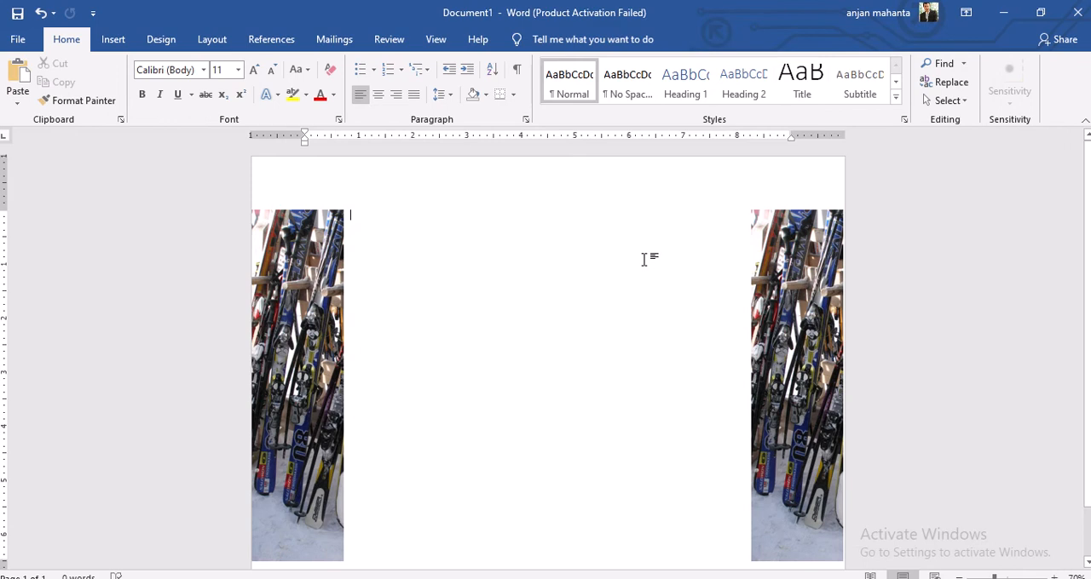
Switch to Movie Maker and add the backdrop picture from D:\AS-Practical\Solutions\Practical_Nov_2019_Ver0.2 to the empty project
{"action": "left_click", "coordinate": [400, 578]}
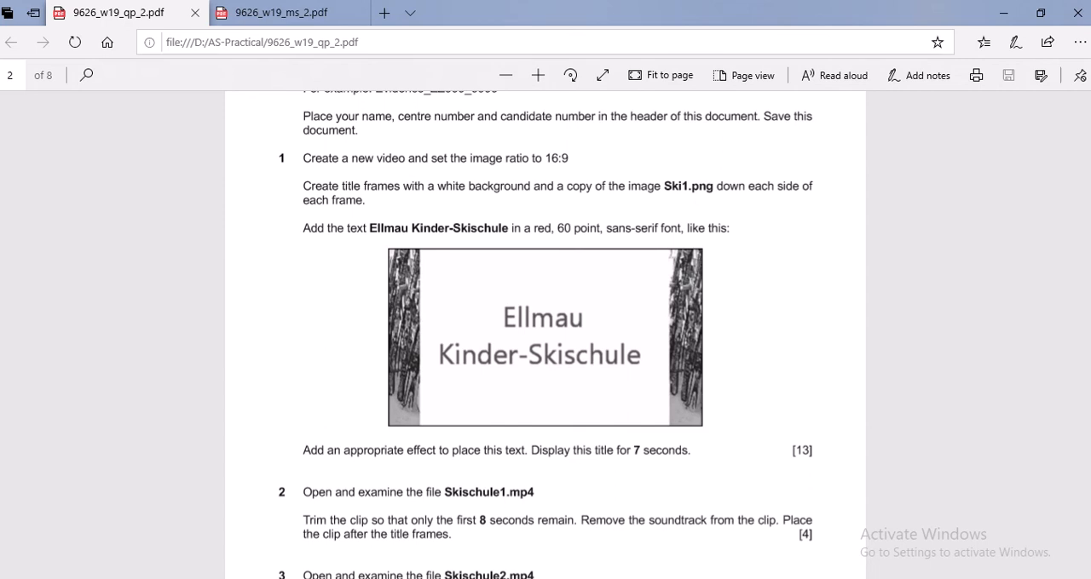
{"action": "key", "text": "alt+Tab"}
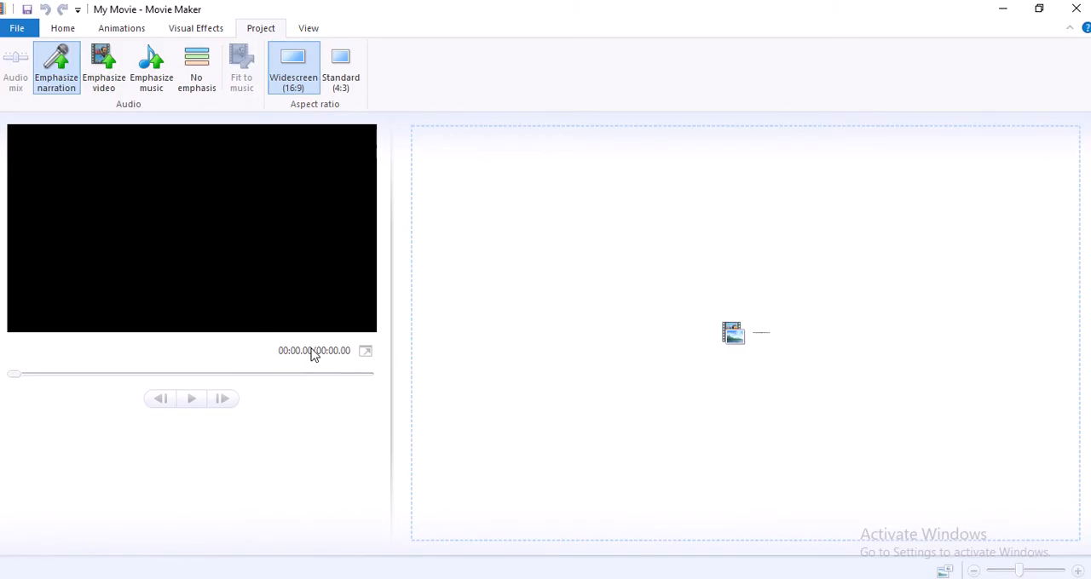
{"action": "left_click", "coordinate": [67, 30]}
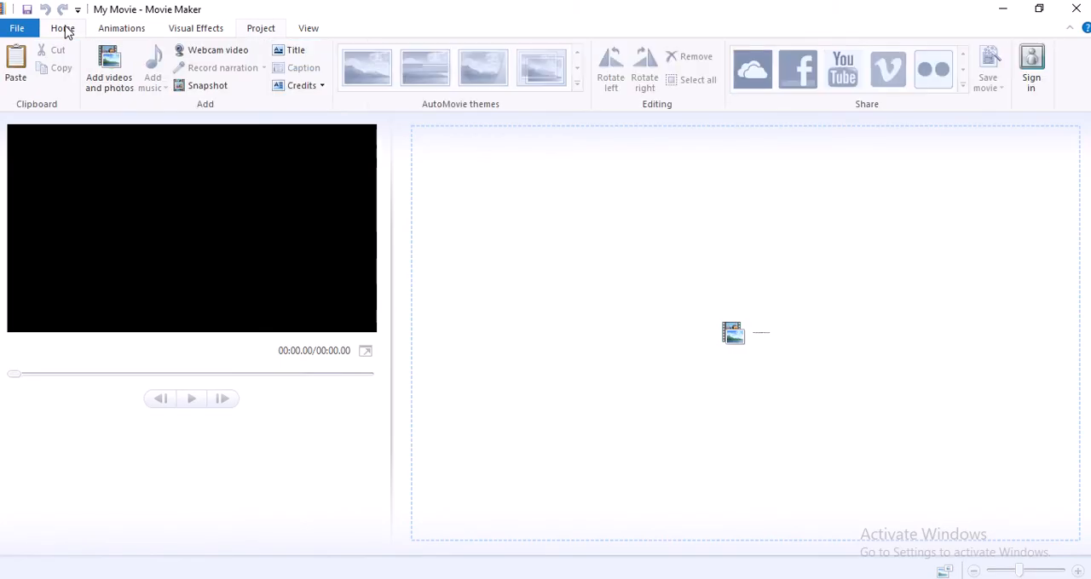
{"action": "left_click", "coordinate": [109, 66]}
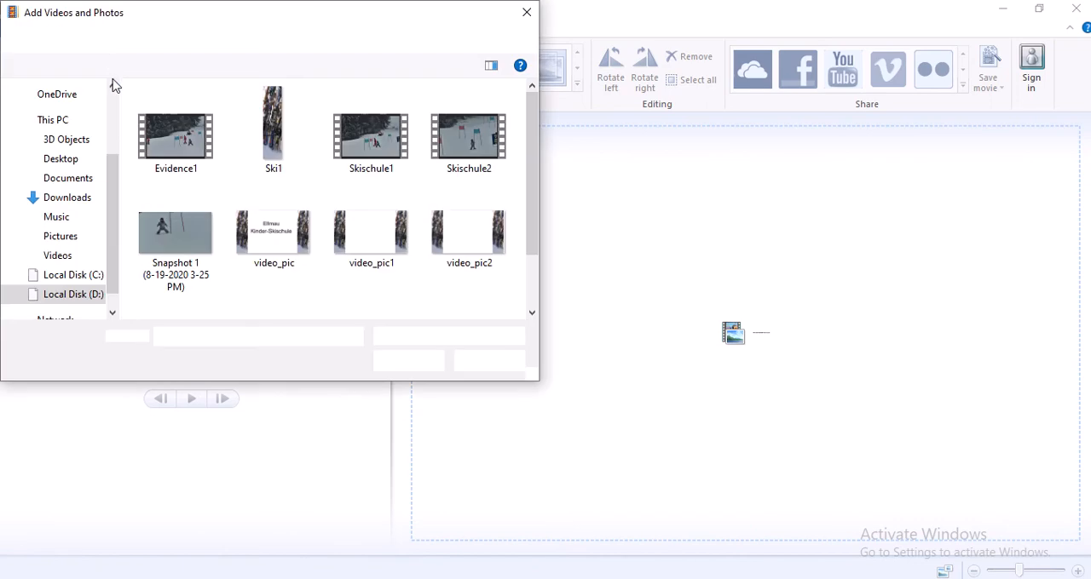
{"action": "left_click", "coordinate": [81, 294]}
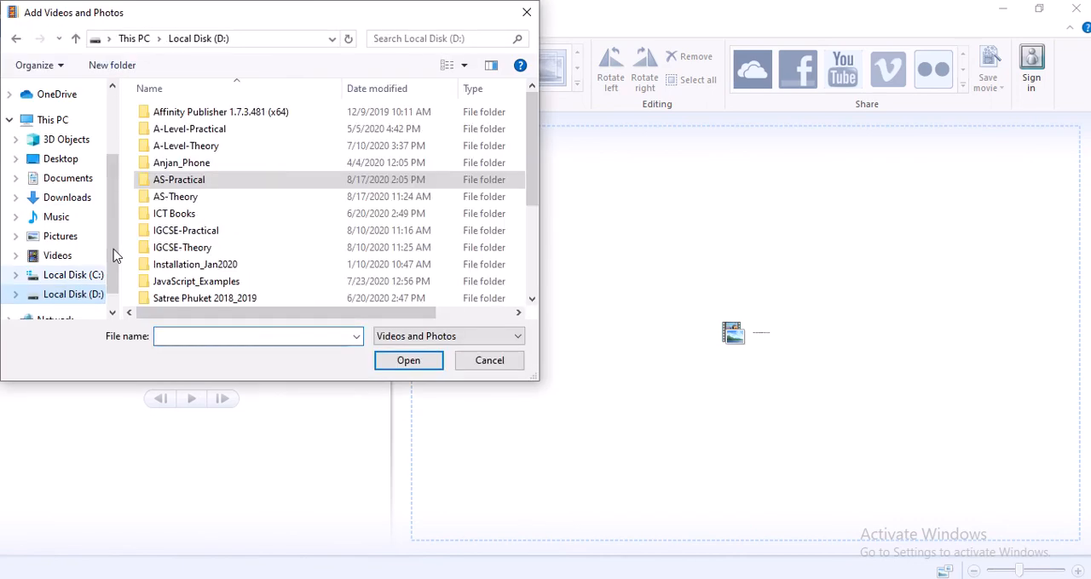
{"action": "double_click", "coordinate": [189, 181]}
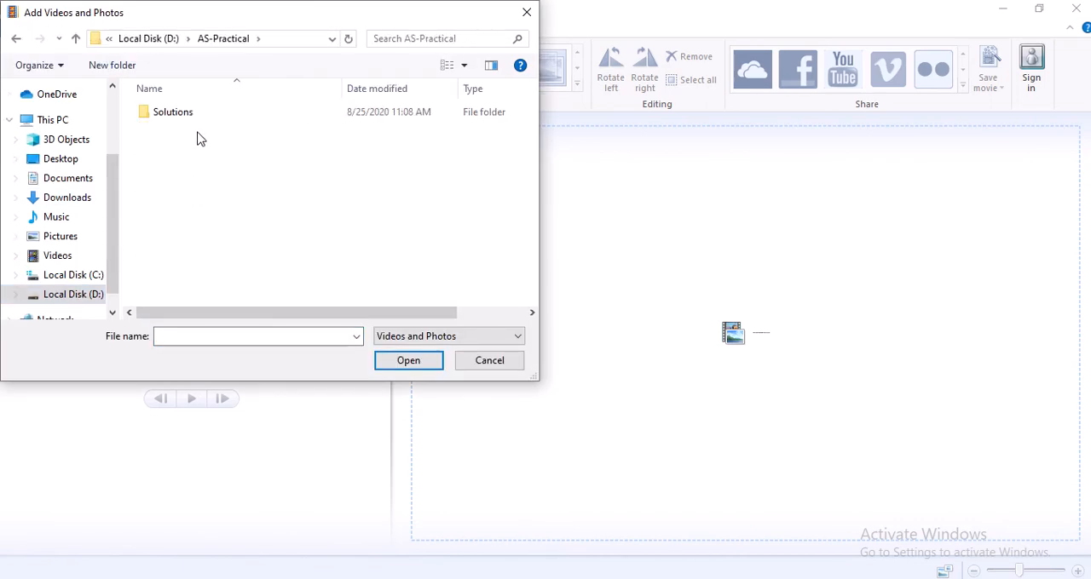
{"action": "double_click", "coordinate": [177, 114]}
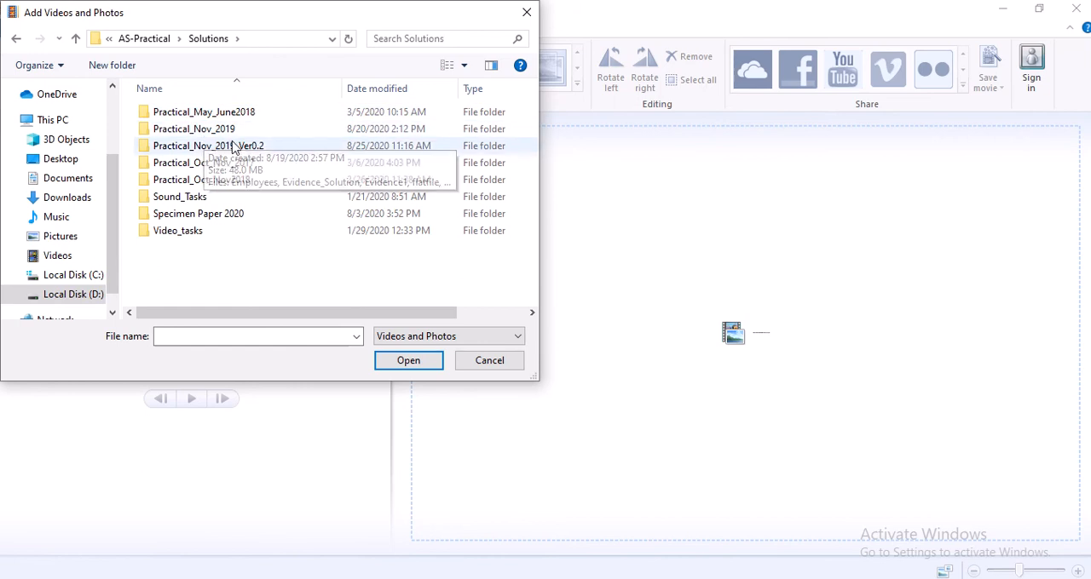
{"action": "double_click", "coordinate": [200, 145]}
{"action": "double_click", "coordinate": [196, 137]}
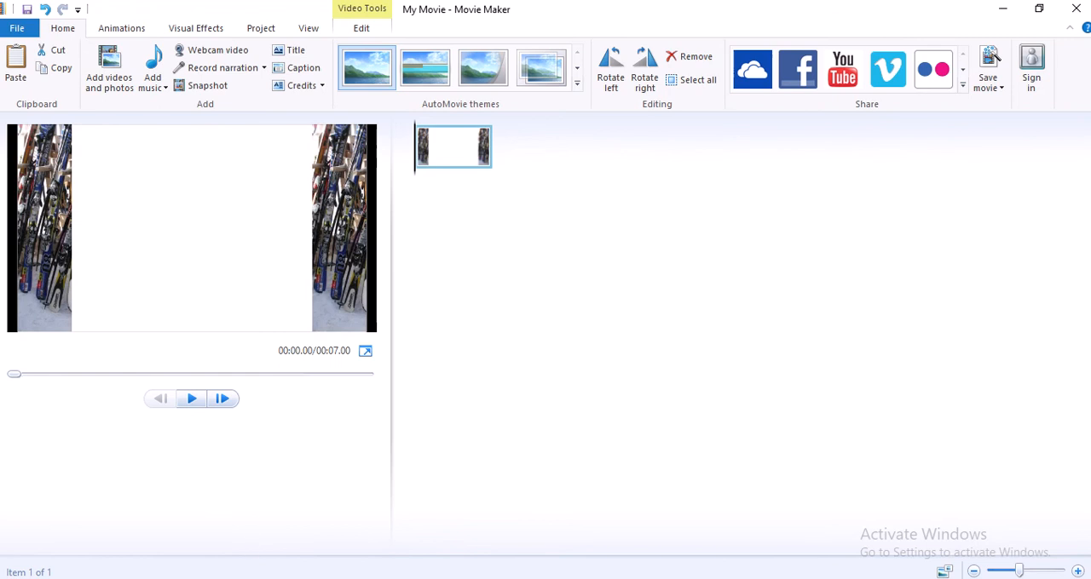
Check the title wording in the question paper, then add a caption reading "Ellmau" to the backdrop clip with the Automatic black text colour
{"action": "key", "text": "alt+Tab"}
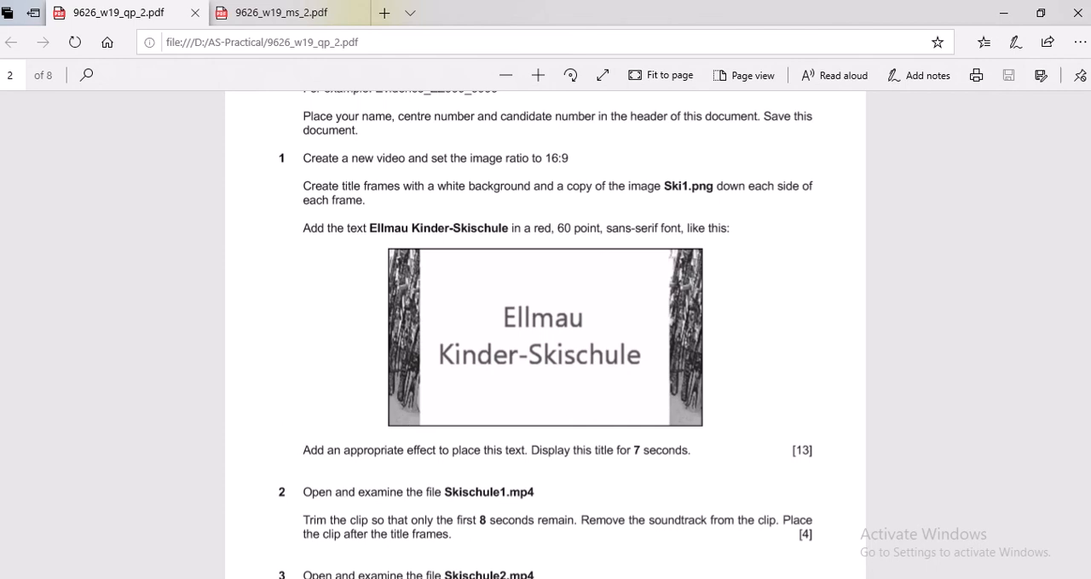
{"action": "key", "text": "alt+Tab"}
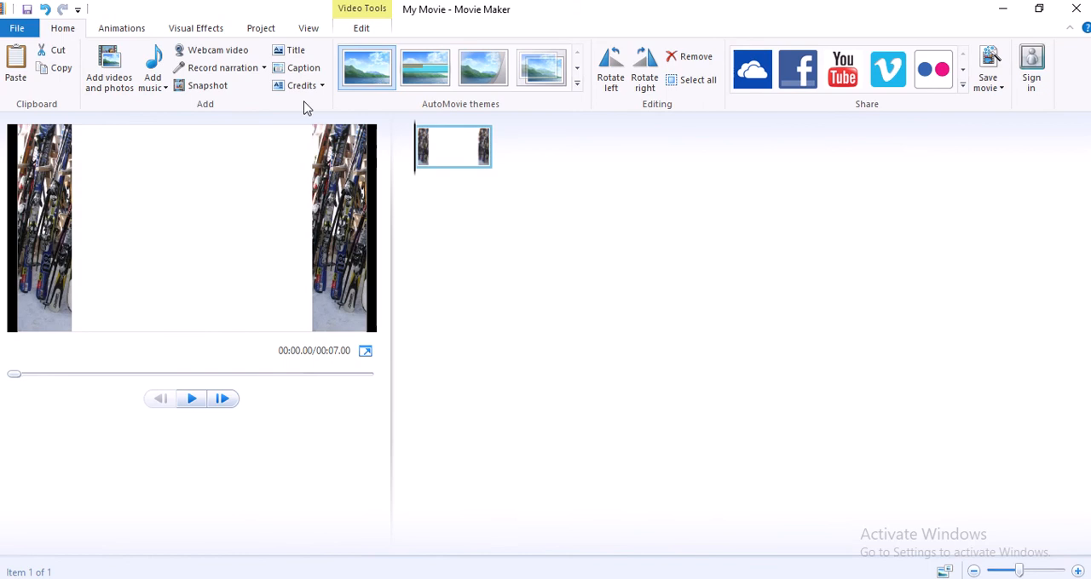
{"action": "left_click", "coordinate": [304, 68]}
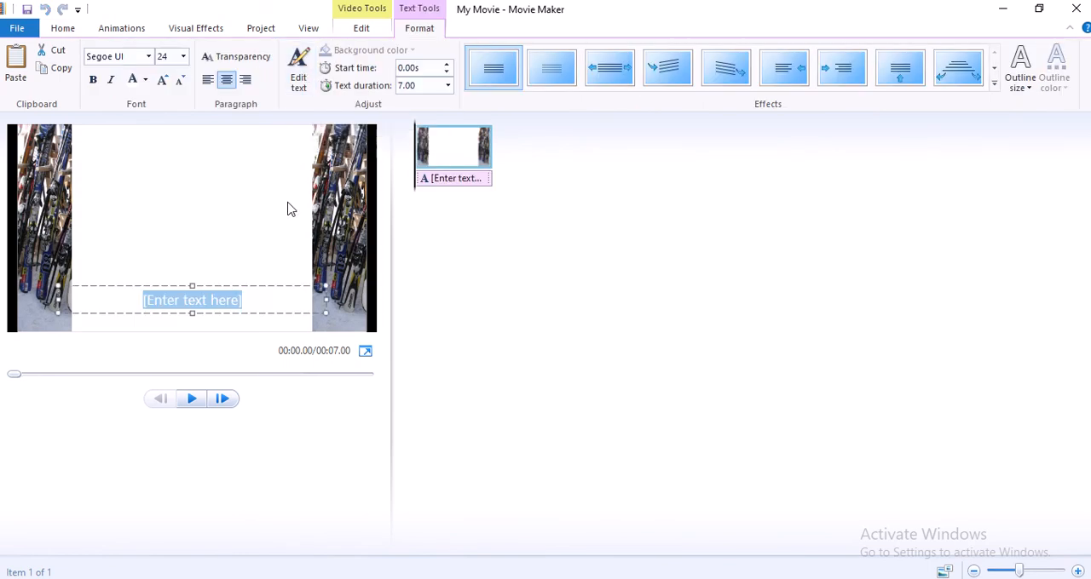
{"action": "key", "text": "BackSpace"}
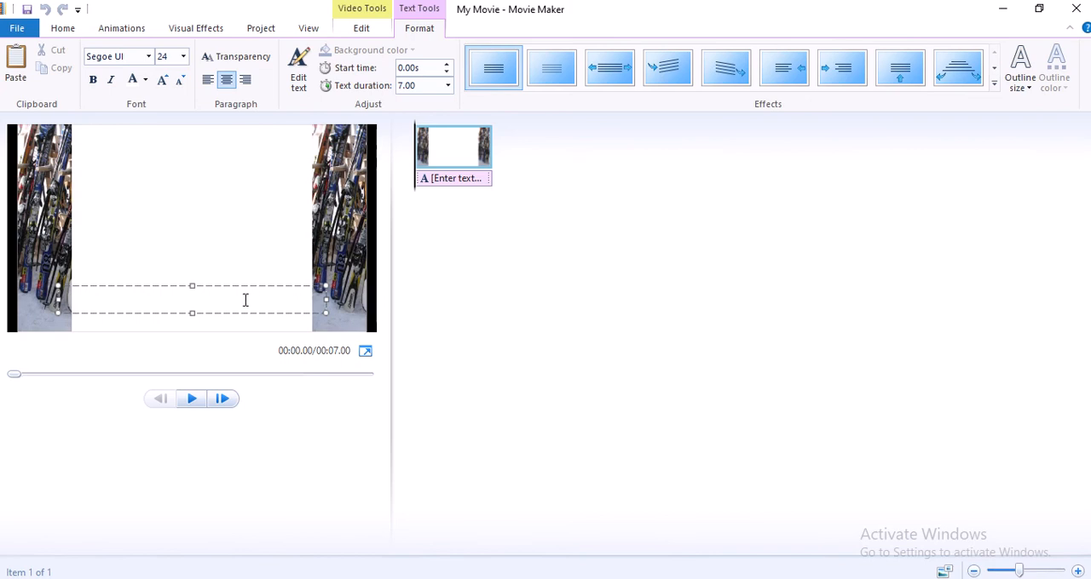
{"action": "left_click_drag", "start_coordinate": [245, 300], "coordinate": [122, 299]}
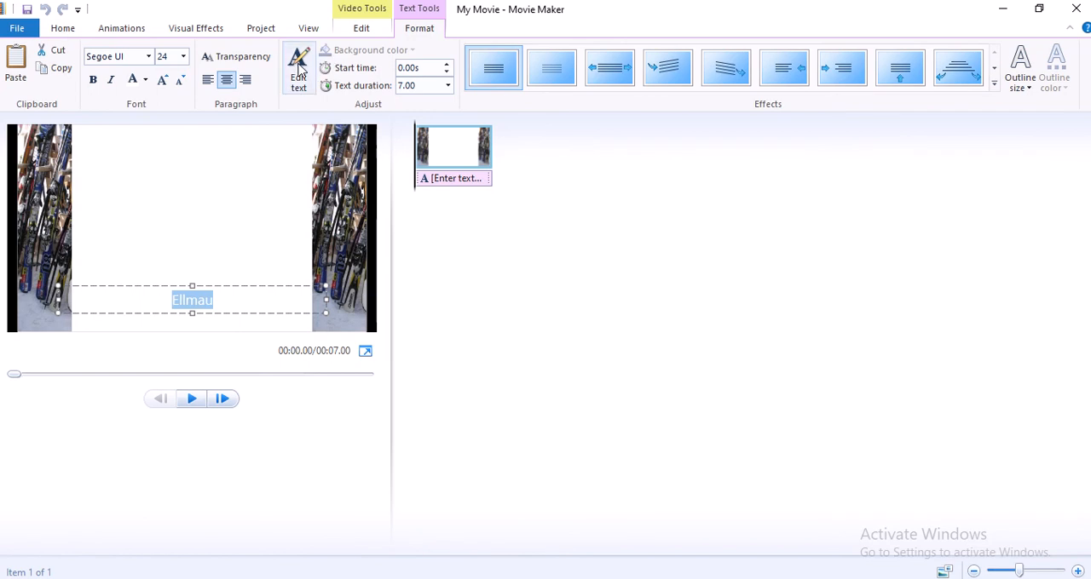
{"action": "left_click", "coordinate": [145, 79]}
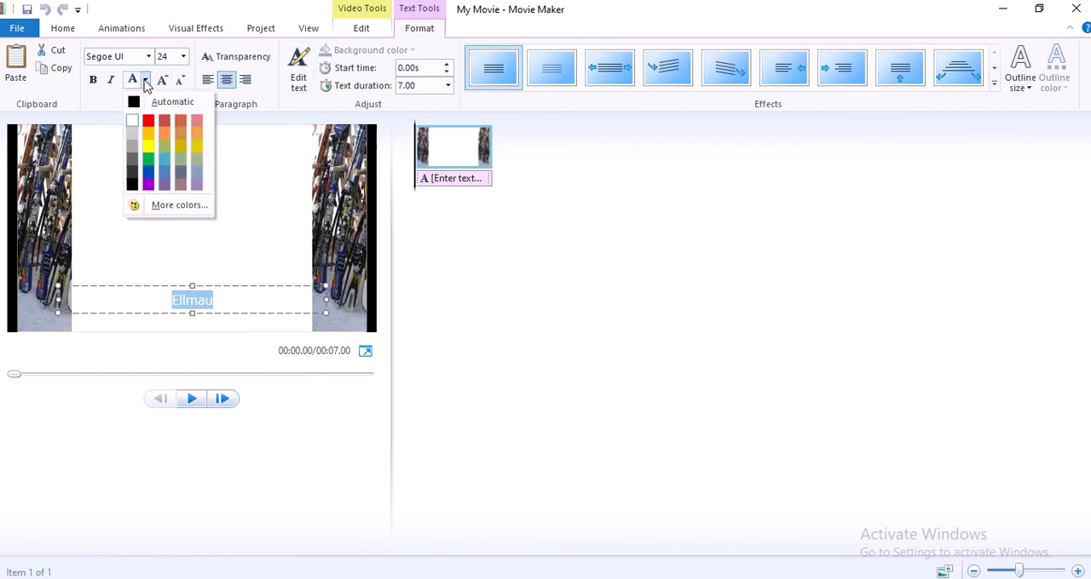
{"action": "left_click", "coordinate": [138, 104]}
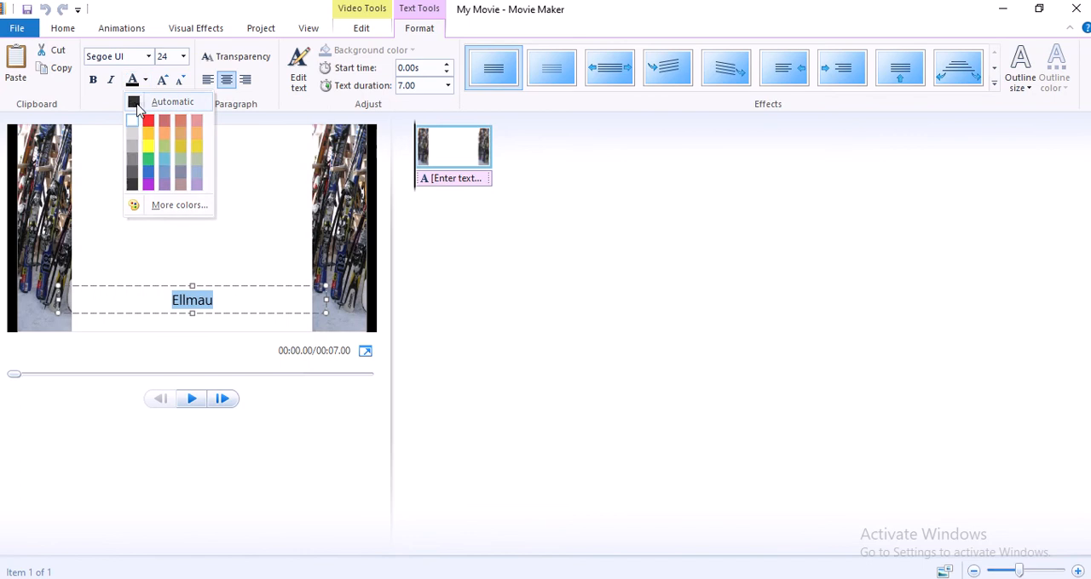
Add a second line reading "Kinder-Skischule" below "Ellmau" in the caption
{"action": "left_click", "coordinate": [226, 300]}
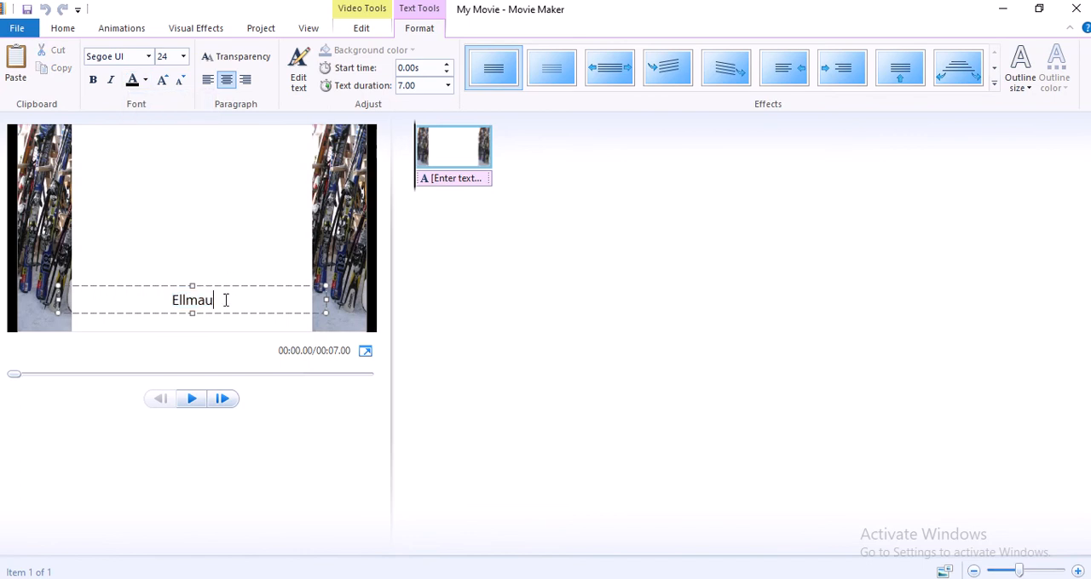
{"action": "key", "text": "Return"}
{"action": "type", "text": "Kinde"}
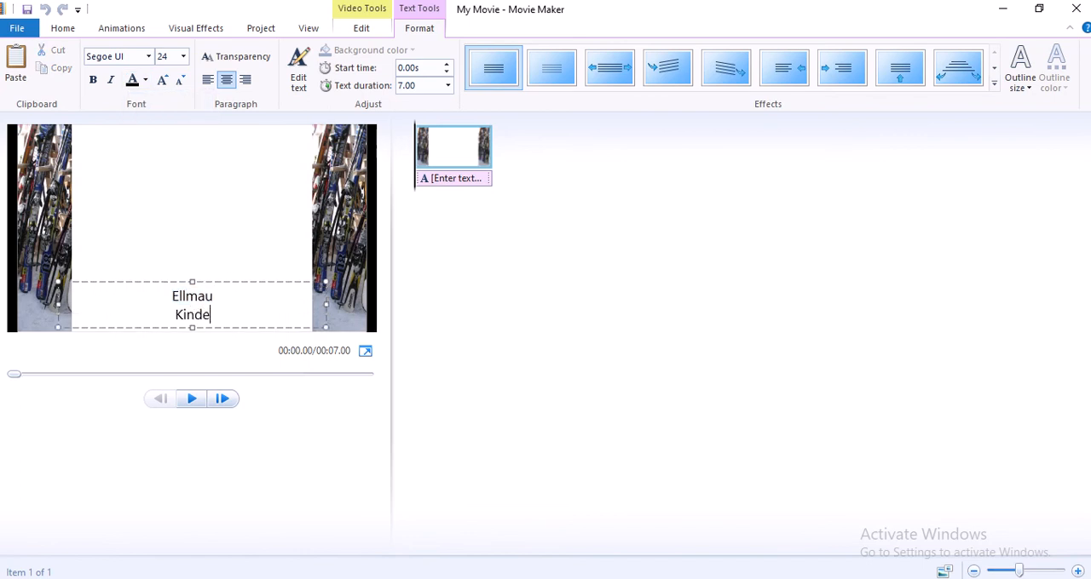
{"action": "type", "text": "r-Skisc"}
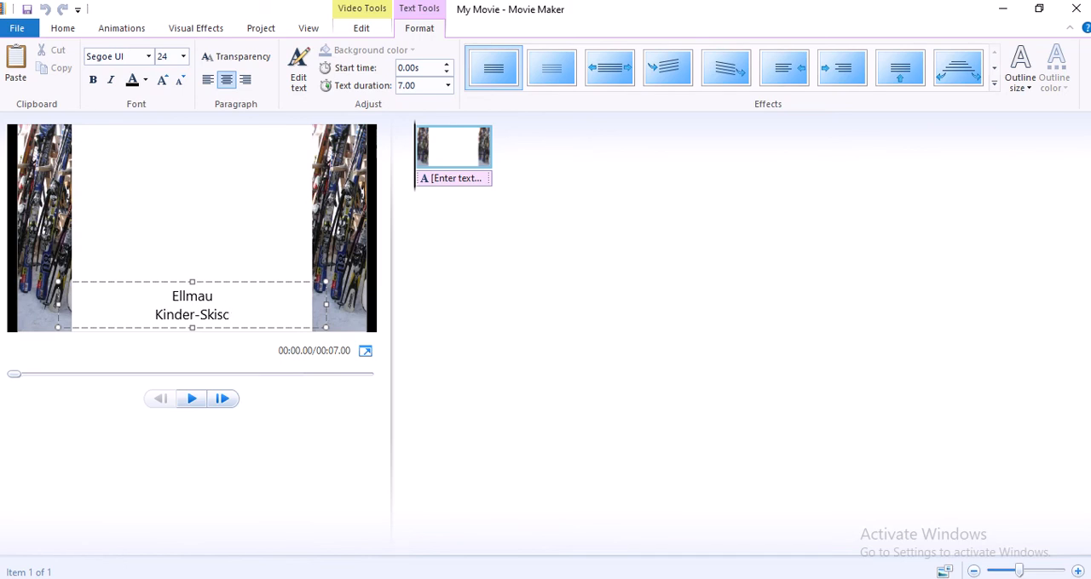
{"action": "type", "text": "hule"}
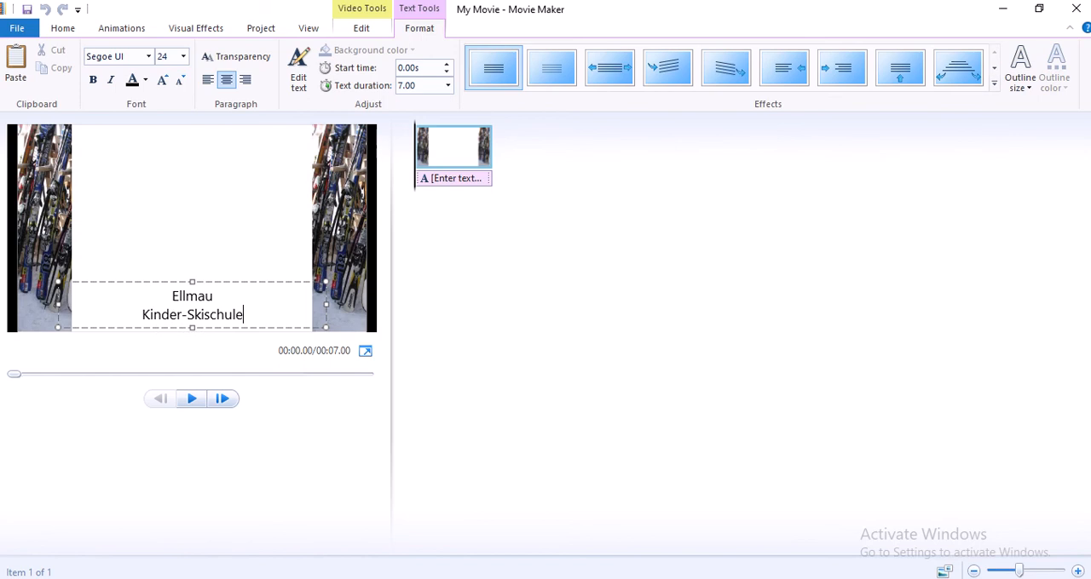
Set both caption lines to 60 point Arial and widen the text box slightly so "Kinder-Skischule" fits on one line
{"action": "left_click_drag", "start_coordinate": [253, 314], "coordinate": [142, 290]}
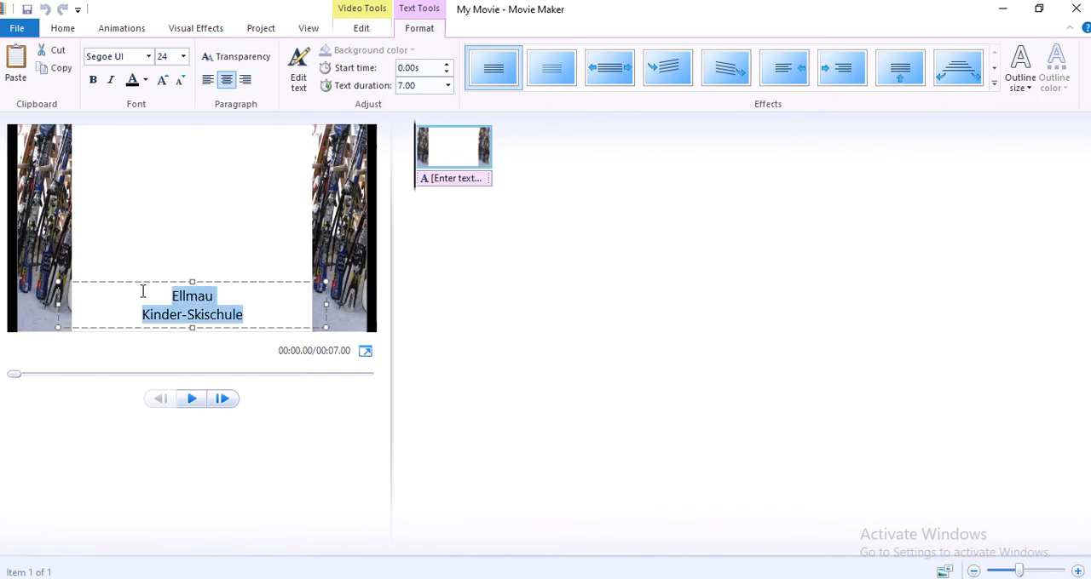
{"action": "left_click", "coordinate": [149, 57]}
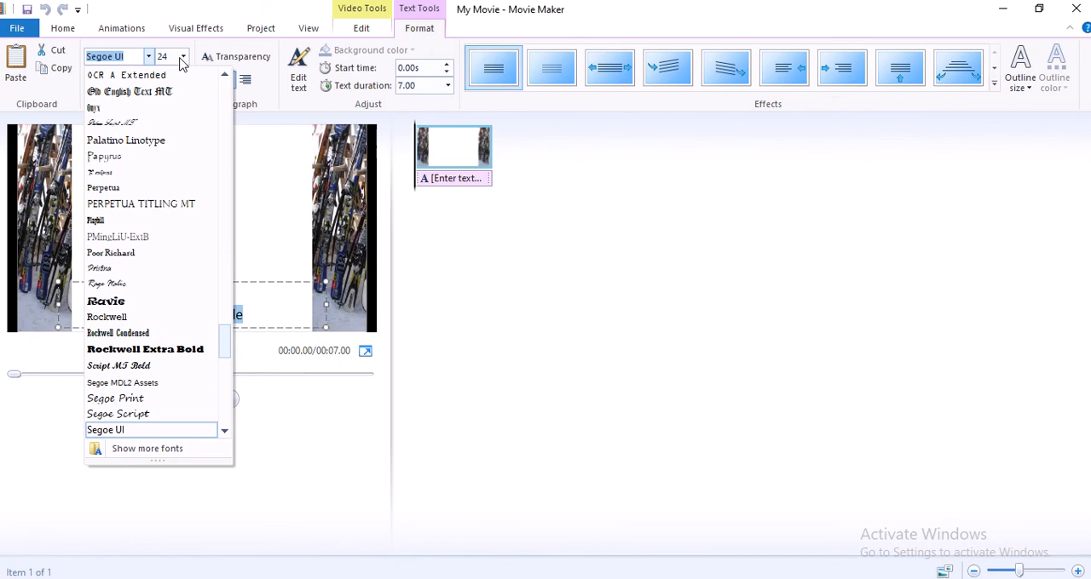
{"action": "left_click", "coordinate": [183, 57]}
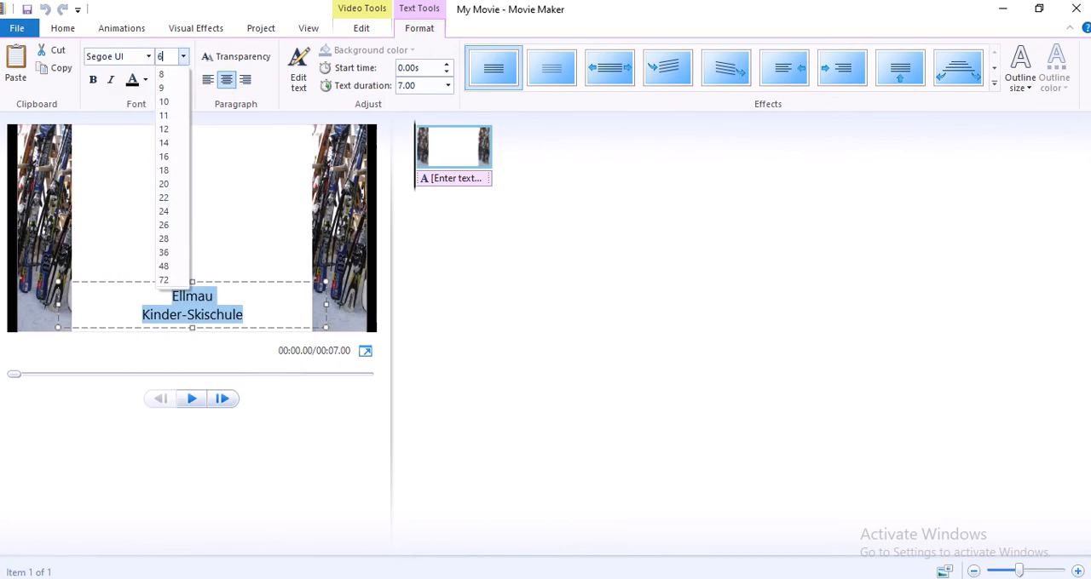
{"action": "type", "text": "60"}
{"action": "key", "text": "Return"}
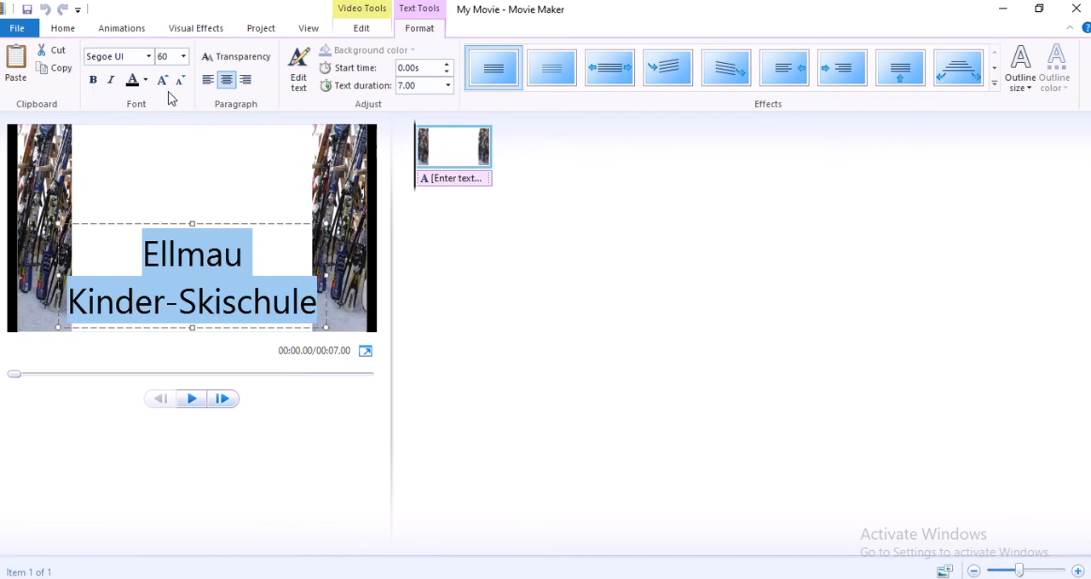
{"action": "left_click", "coordinate": [150, 56]}
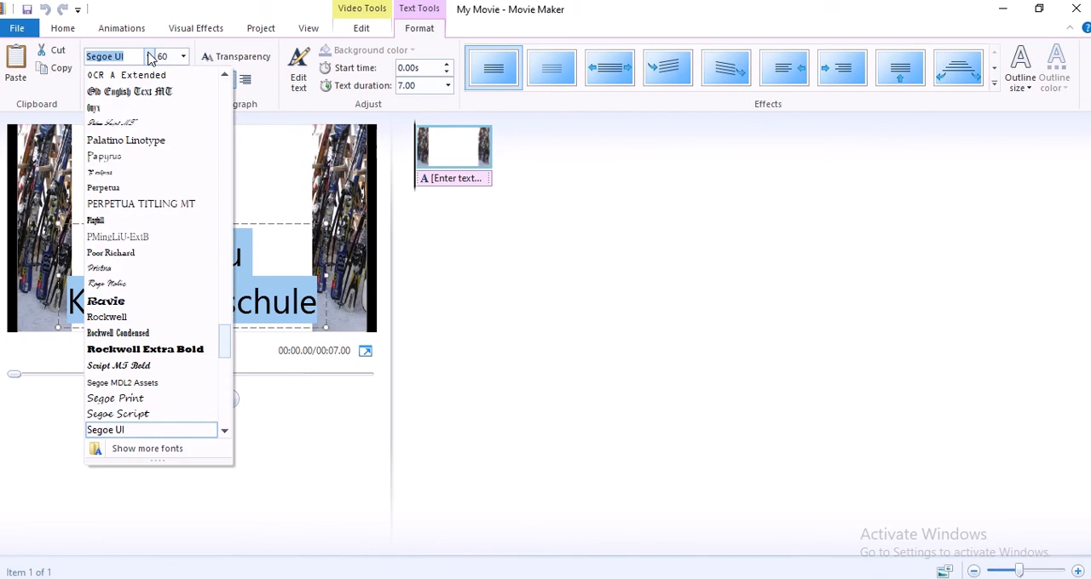
{"action": "type", "text": "Arial"}
{"action": "left_click", "coordinate": [127, 111]}
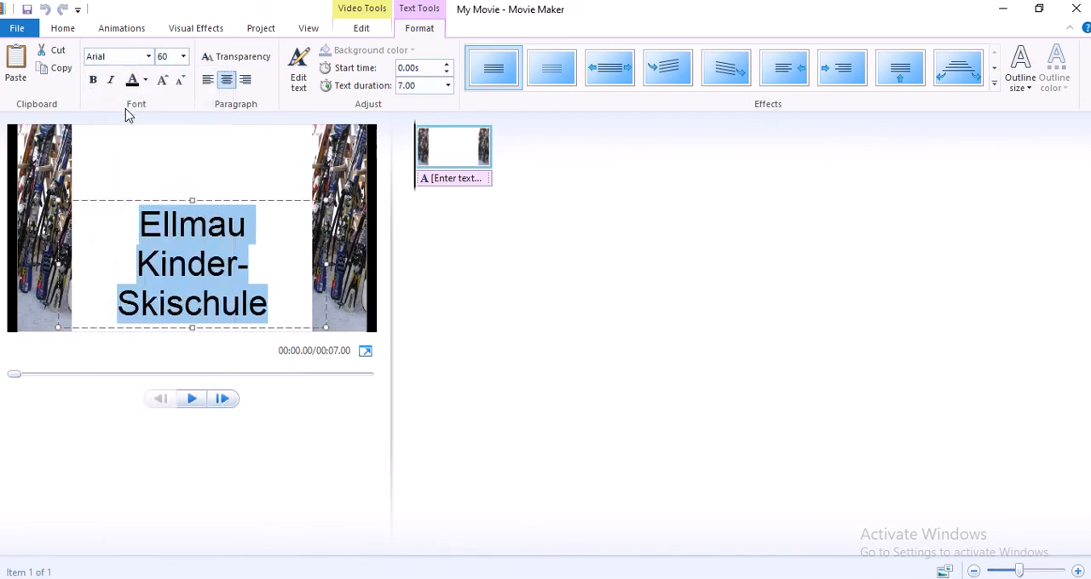
{"action": "left_click_drag", "start_coordinate": [57, 265], "coordinate": [53, 267]}
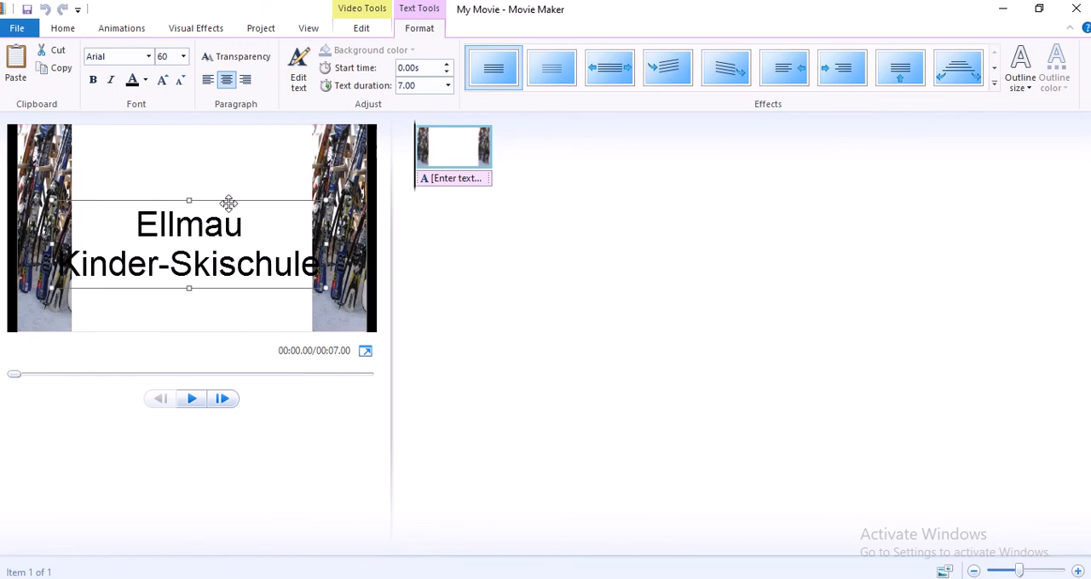
Nudge the Ellmau Kinder-Skischule caption slightly to the right over the backdrop
{"action": "left_click_drag", "start_coordinate": [233, 200], "coordinate": [241, 201]}
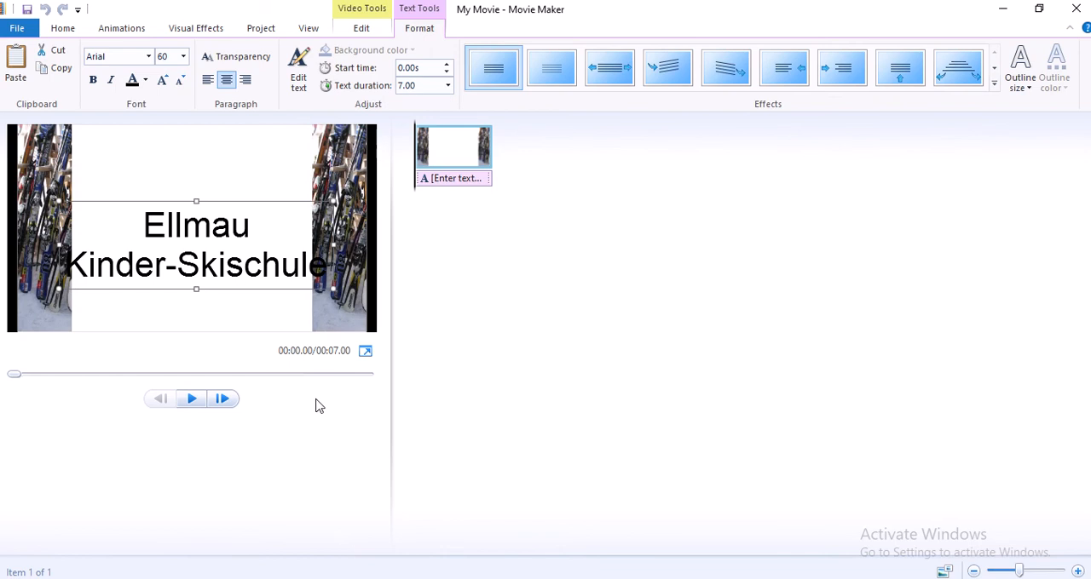
Switch to Document1 in Word and crop the inner edge of the left ski picture to make a narrower strip
{"action": "mouse_move", "coordinate": [345, 571]}
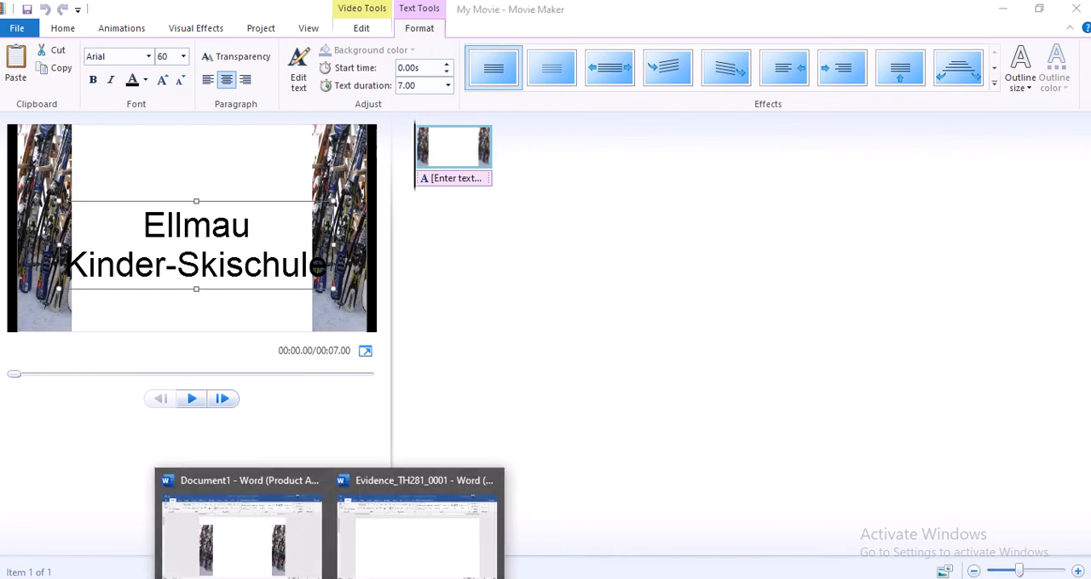
{"action": "left_click", "coordinate": [286, 571]}
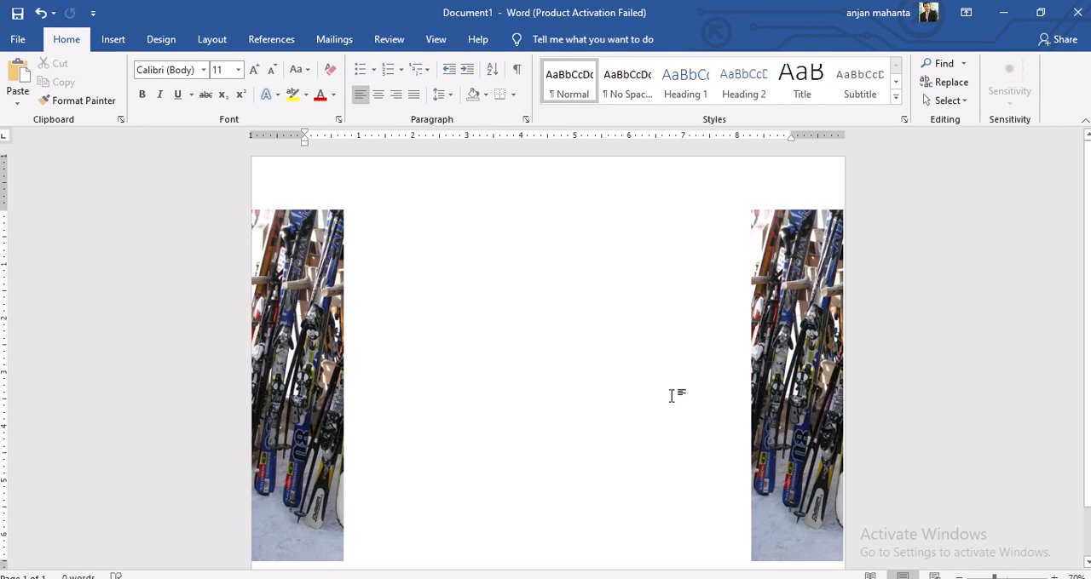
{"action": "left_click", "coordinate": [960, 577]}
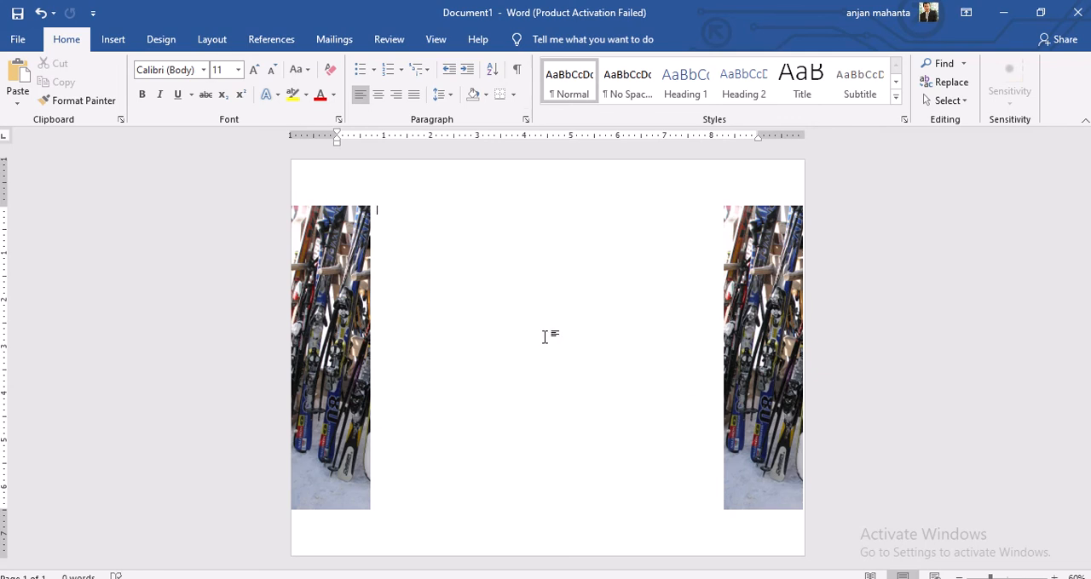
{"action": "left_click", "coordinate": [320, 315]}
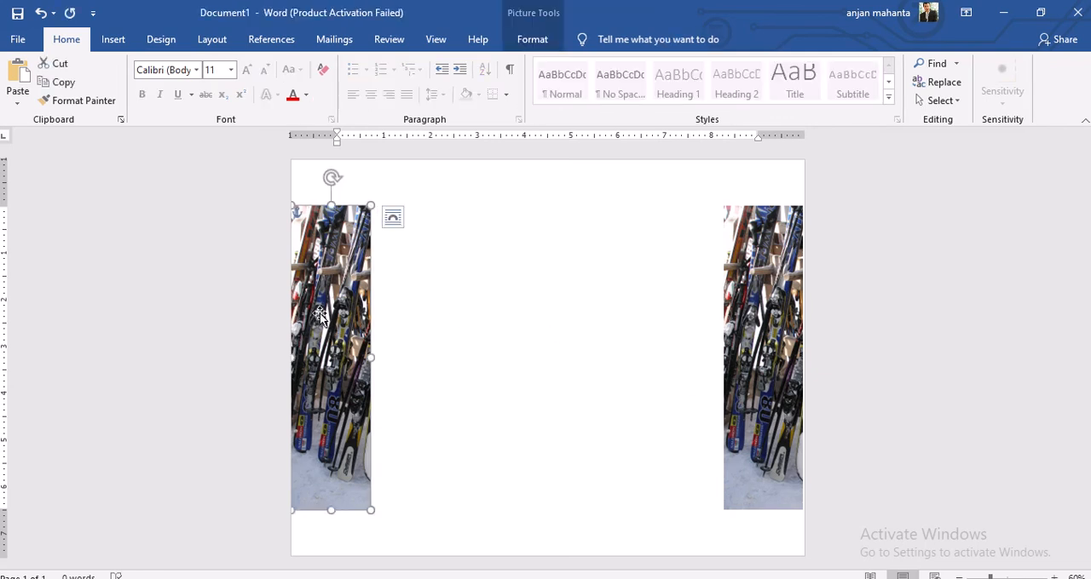
{"action": "right_click", "coordinate": [319, 316]}
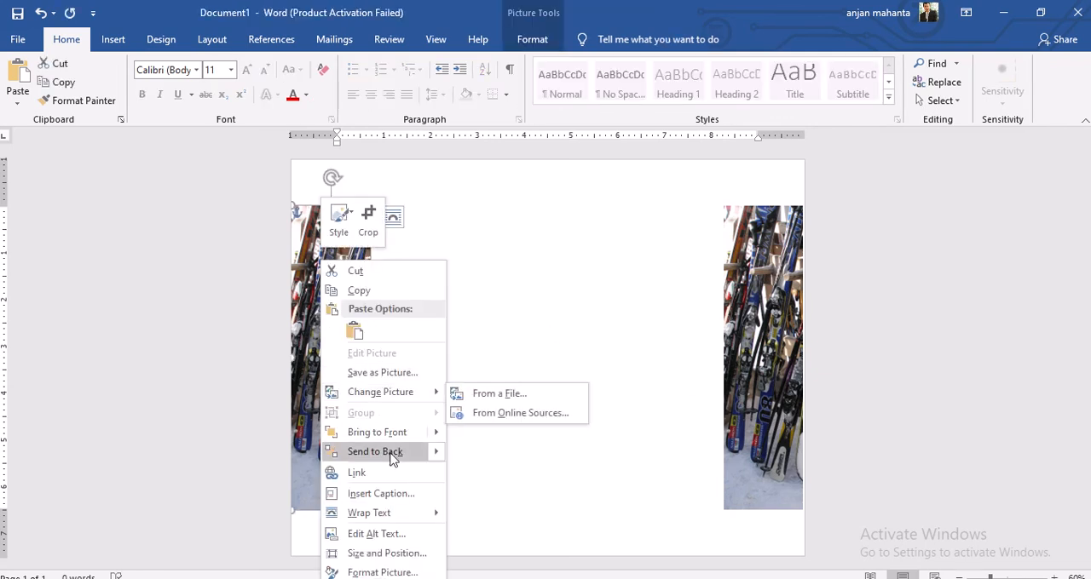
{"action": "left_click", "coordinate": [368, 218]}
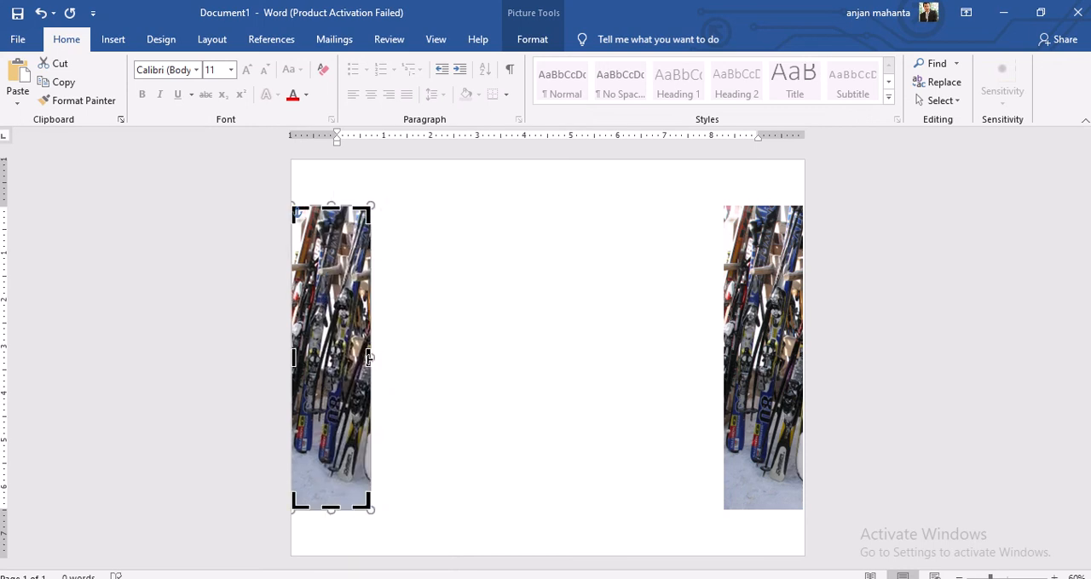
{"action": "left_click_drag", "start_coordinate": [366, 358], "coordinate": [347, 358]}
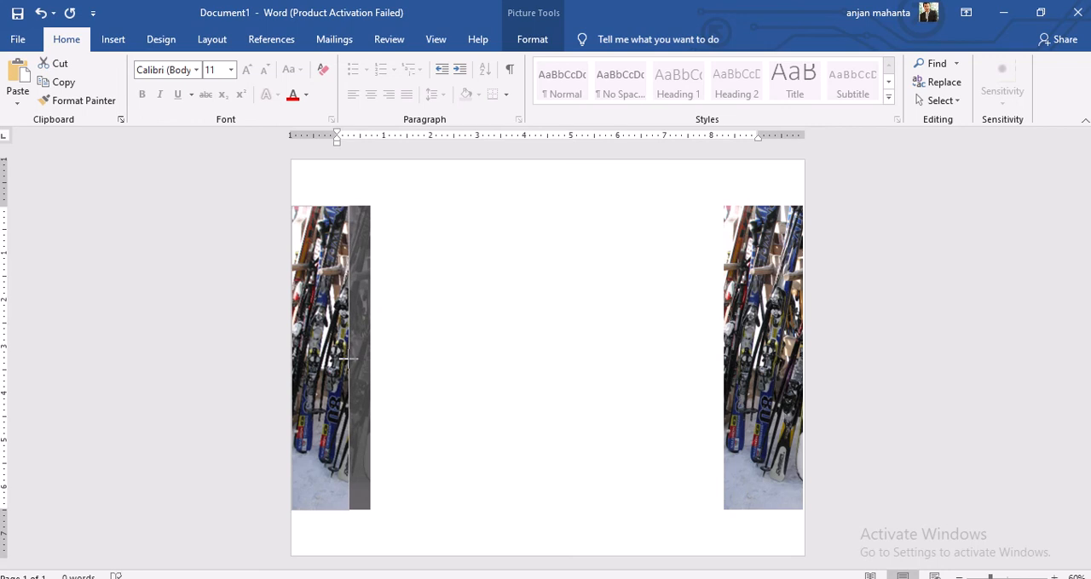
{"action": "left_click", "coordinate": [458, 385]}
Crop the inner edge of the right ski picture to about the same width as the left strip
{"action": "left_click", "coordinate": [740, 371]}
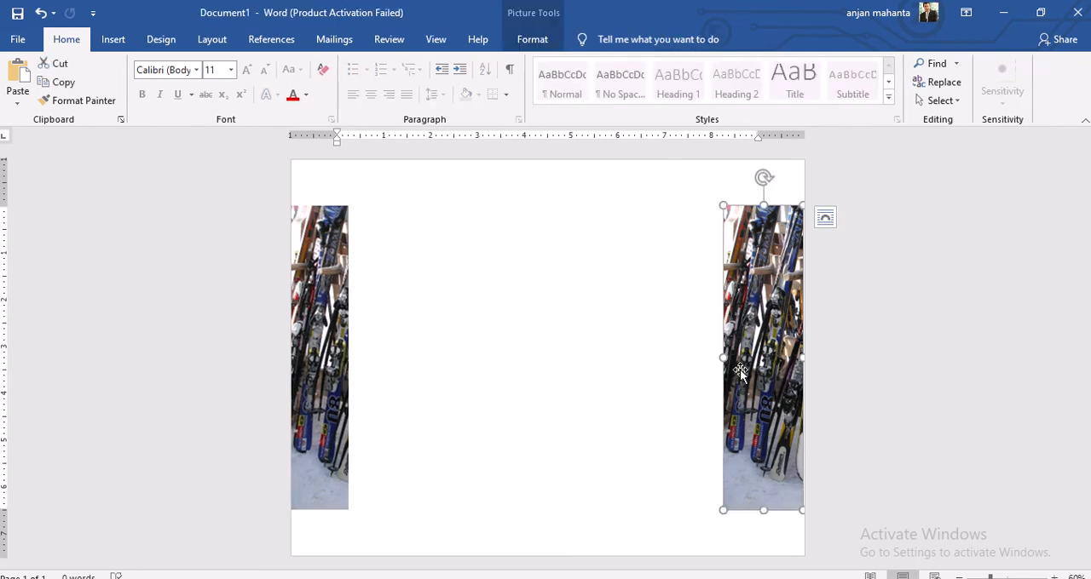
{"action": "right_click", "coordinate": [740, 371]}
{"action": "left_click", "coordinate": [790, 405]}
{"action": "left_click_drag", "start_coordinate": [724, 358], "coordinate": [750, 361]}
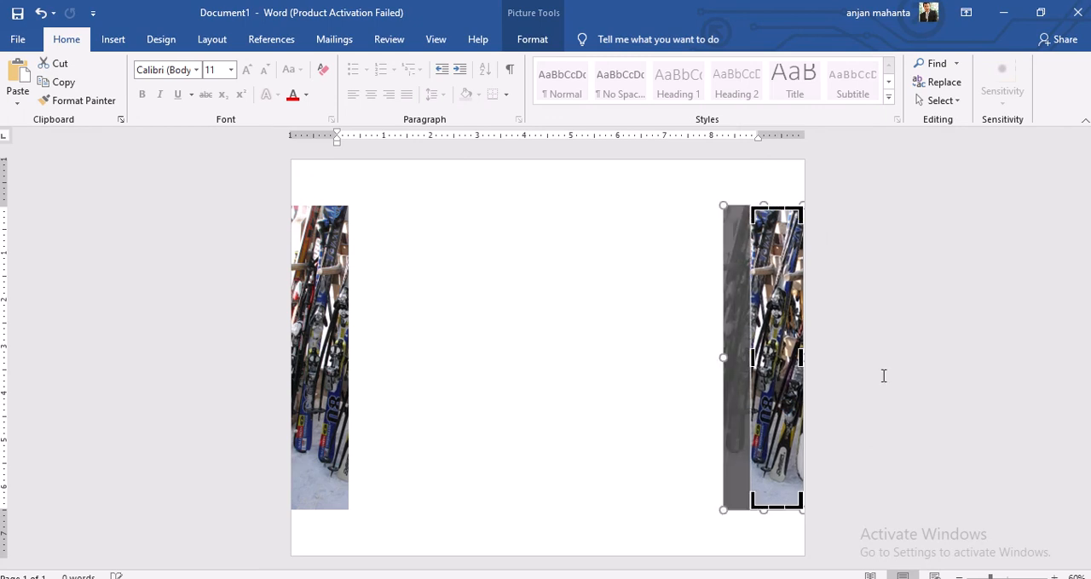
{"action": "left_click", "coordinate": [884, 373]}
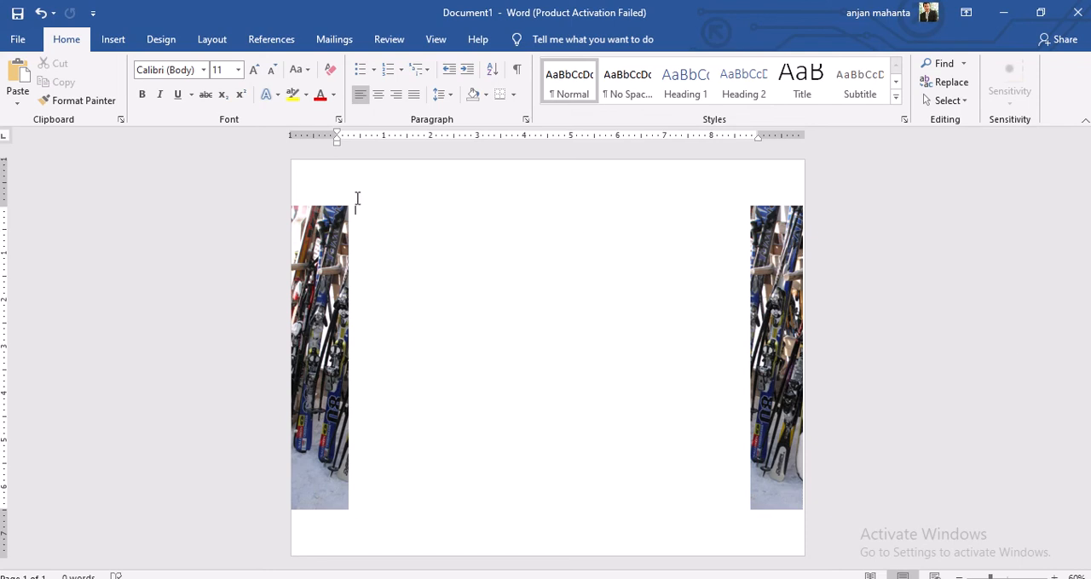
{"action": "left_click", "coordinate": [358, 136]}
{"action": "key", "text": "ctrl+Return"}
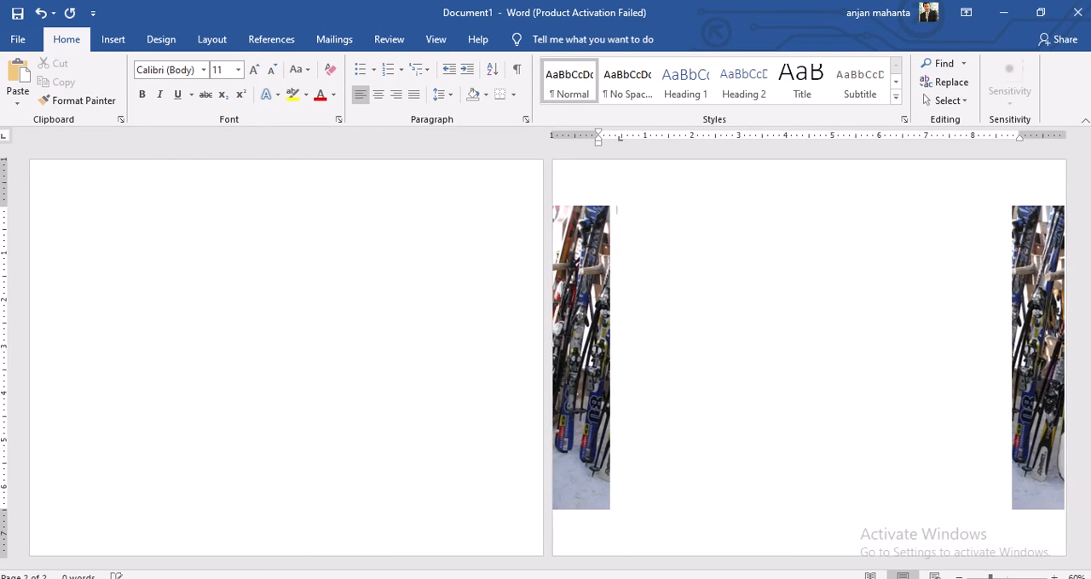
{"action": "left_click", "coordinate": [469, 324]}
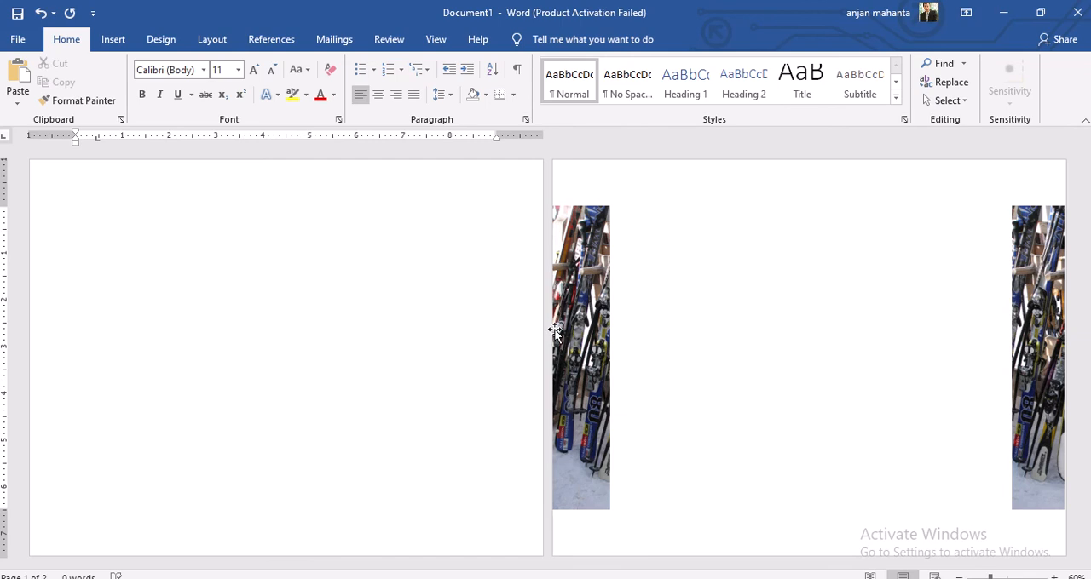
{"action": "left_click", "coordinate": [960, 577]}
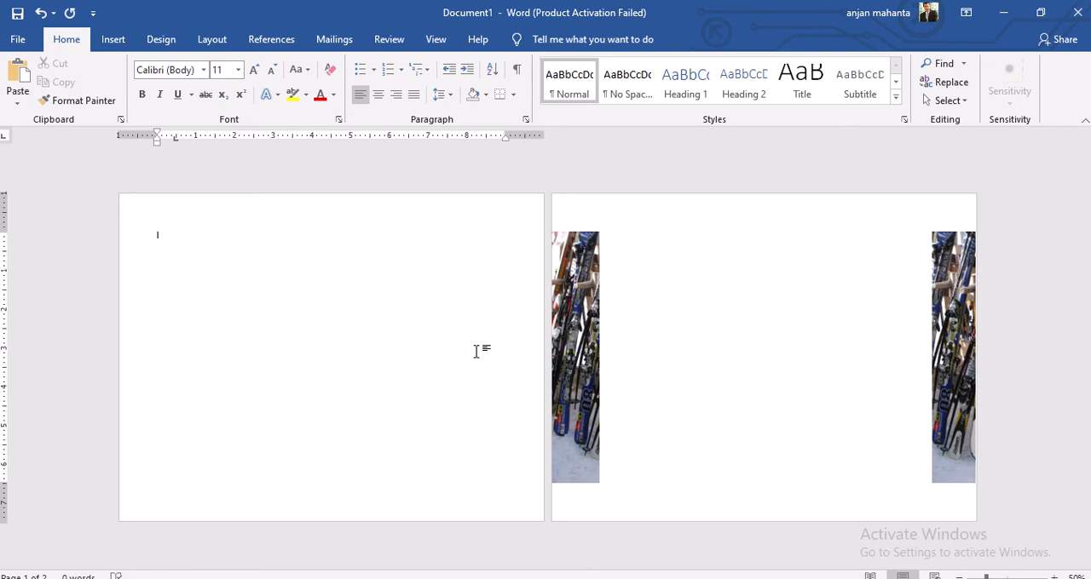
{"action": "key", "text": "Delete"}
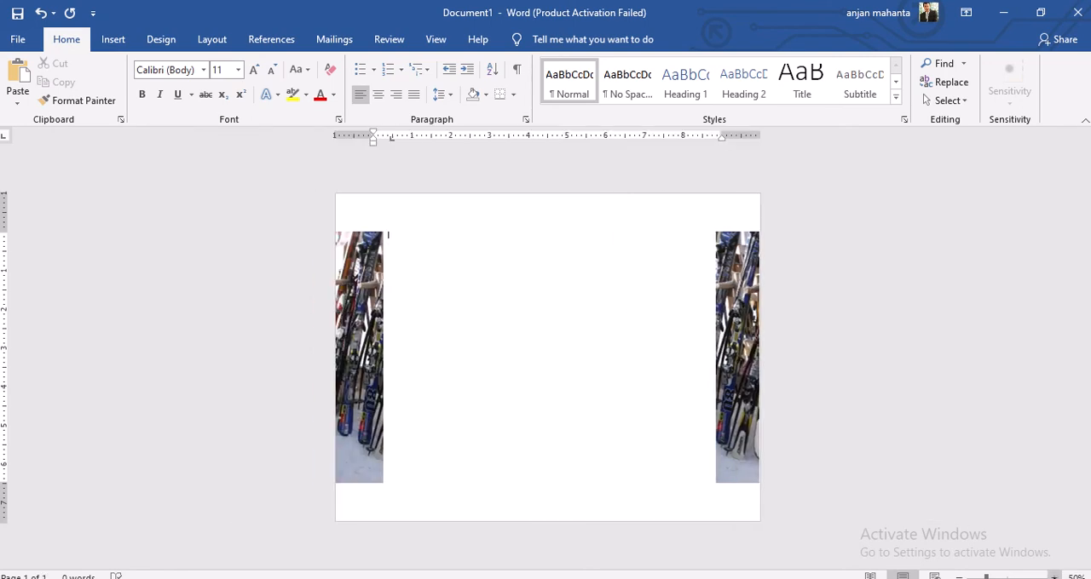
Enlarge the page to 70% and snip the rectangle spanning both ski strips and the white area between them
{"action": "left_click", "coordinate": [1054, 577]}
{"action": "left_click", "coordinate": [1054, 577]}
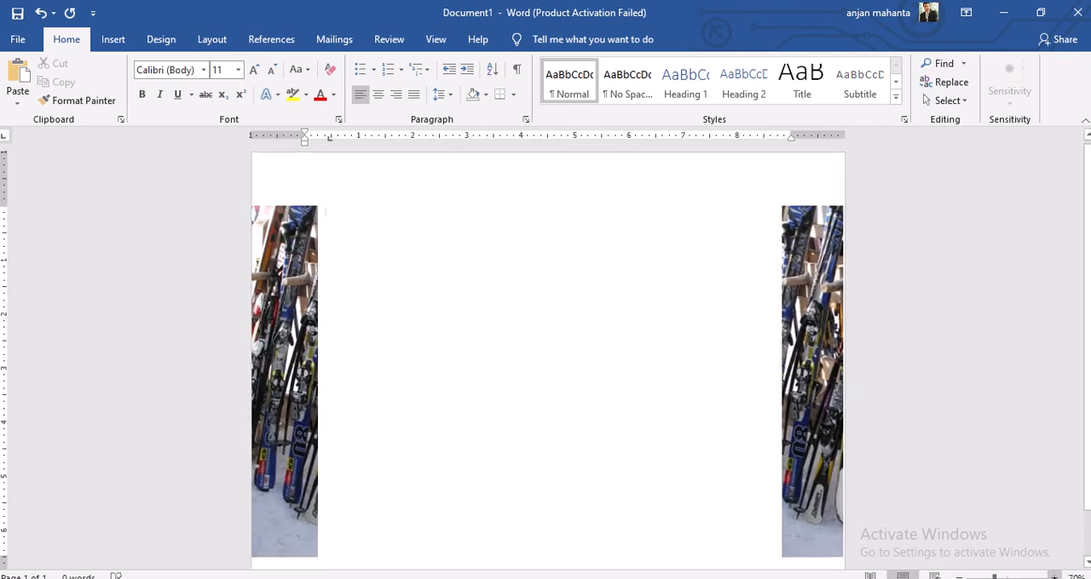
{"action": "key", "text": "alt+Tab"}
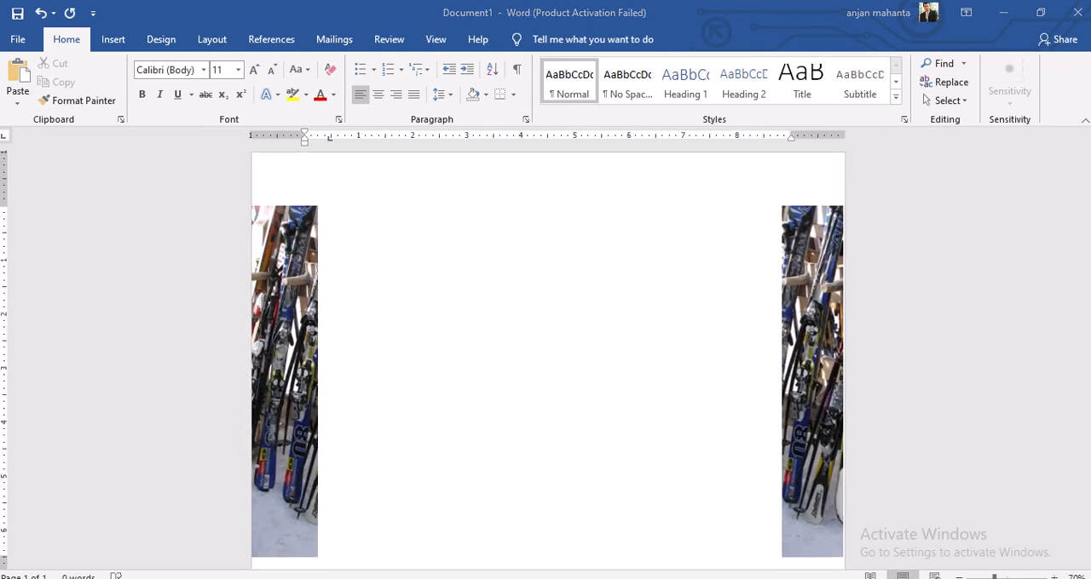
{"action": "left_click", "coordinate": [375, 69]}
{"action": "mouse_move", "coordinate": [252, 204]}
{"action": "left_mouse_down"}
{"action": "mouse_move", "coordinate": [466, 472]}
{"action": "mouse_move", "coordinate": [577, 558]}
{"action": "mouse_move", "coordinate": [777, 570]}
{"action": "mouse_move", "coordinate": [842, 558]}
{"action": "left_mouse_up"}
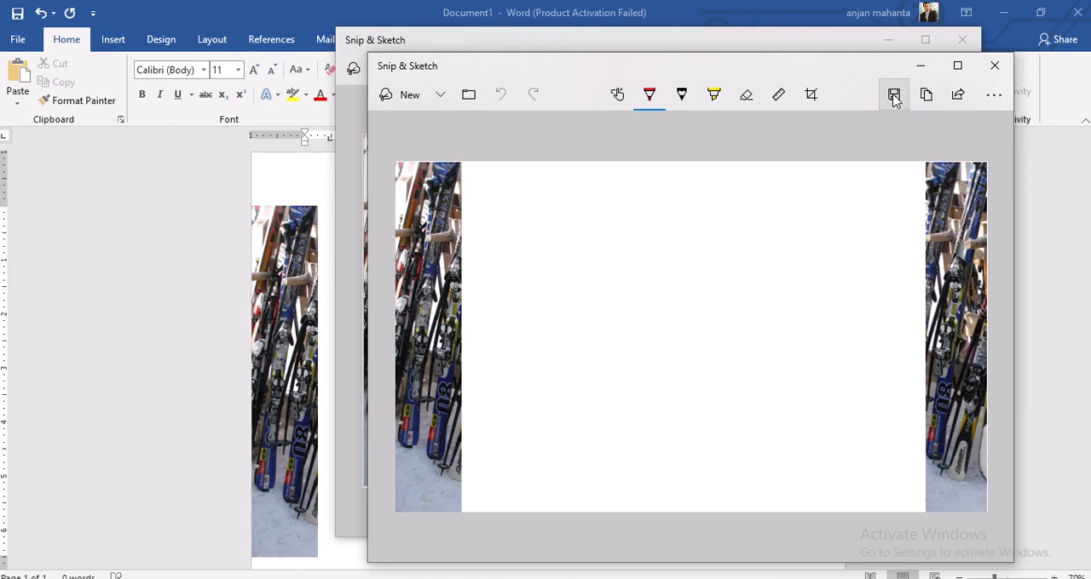
Save the snip as the JPG backdrop1 in the Practical_Nov_2019_Ver0.2 folder and return to Movie Maker
{"action": "left_click", "coordinate": [893, 95]}
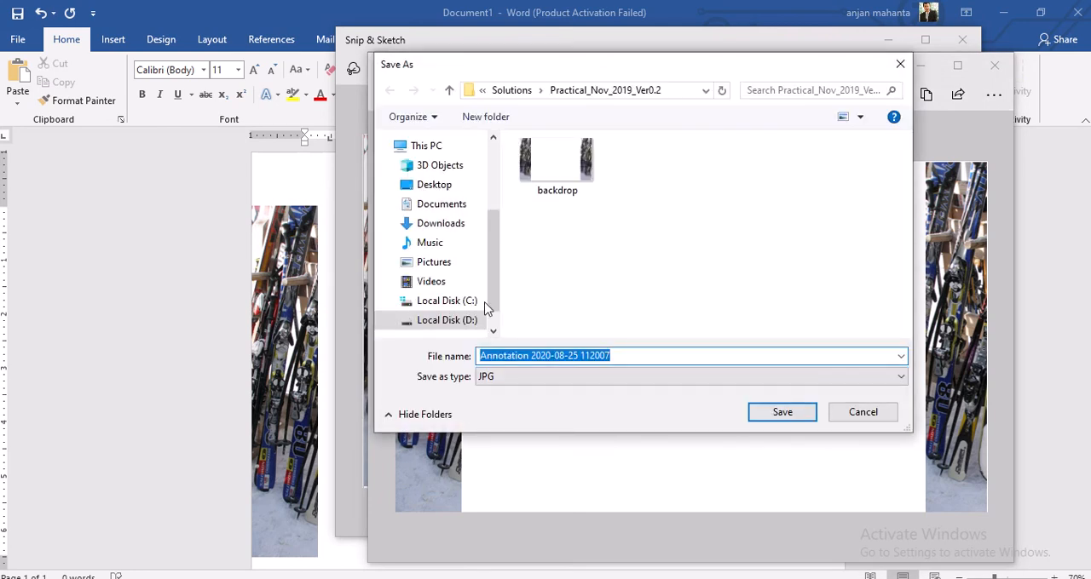
{"action": "left_click", "coordinate": [590, 180]}
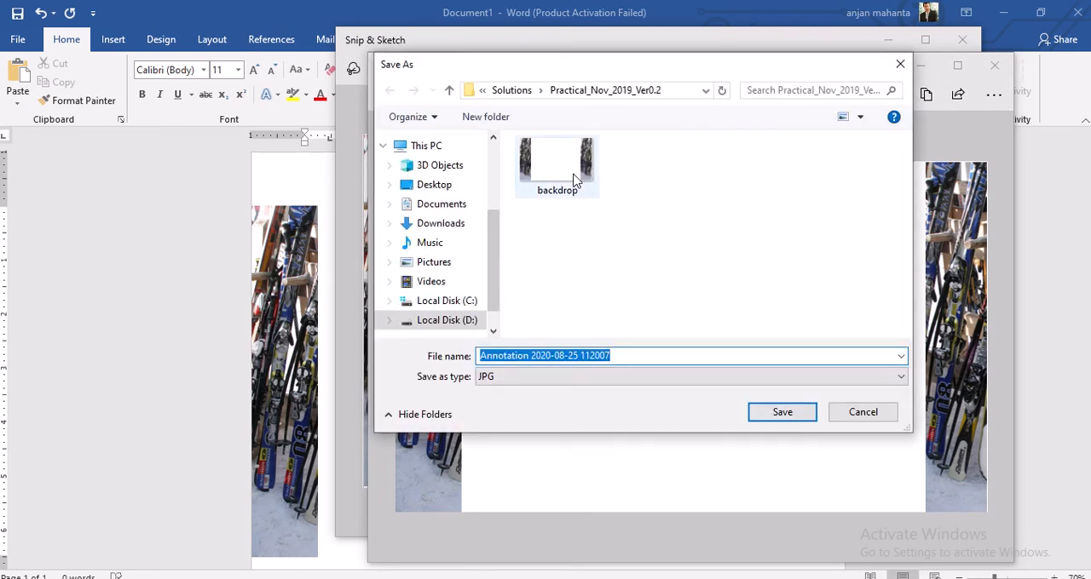
{"action": "left_click", "coordinate": [560, 353]}
{"action": "left_click", "coordinate": [563, 355]}
{"action": "type", "text": "1"}
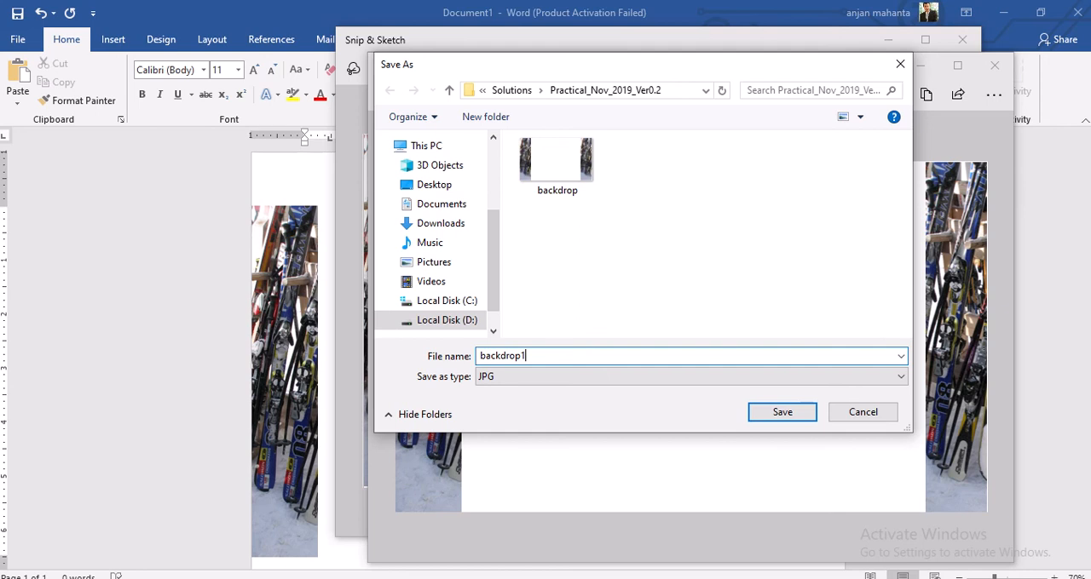
{"action": "left_click", "coordinate": [800, 412]}
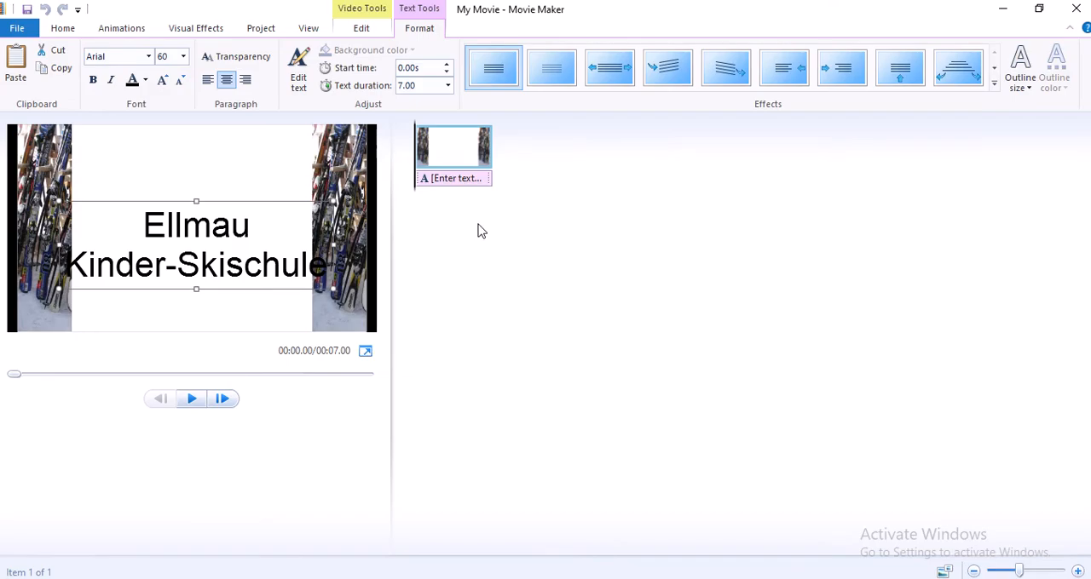
Add the picture backdrop1 from Practical_Nov_2019_Ver0.2 to the project after the existing backdrop clip
{"action": "left_click", "coordinate": [67, 29]}
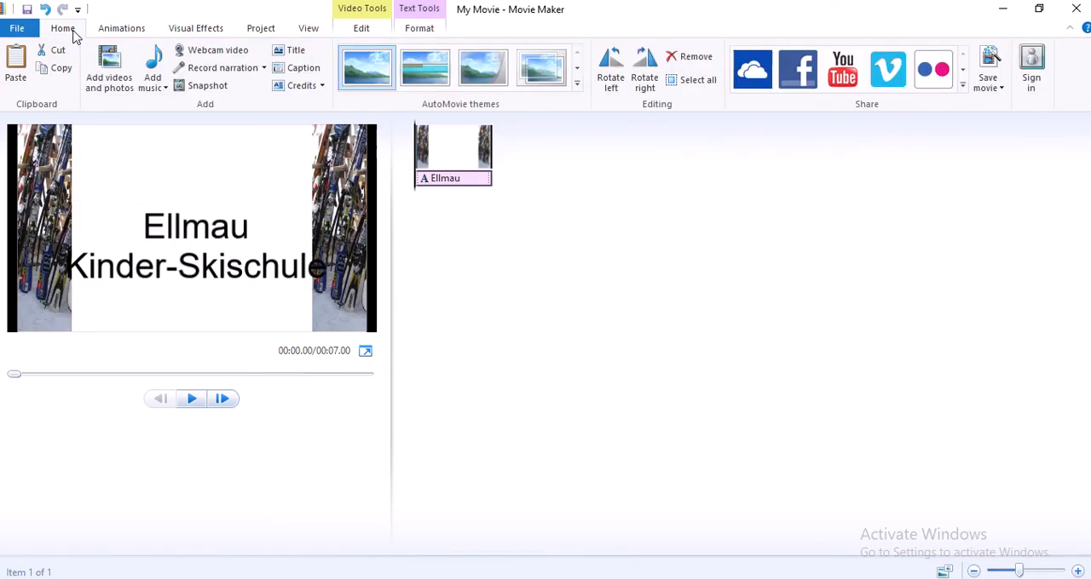
{"action": "left_click", "coordinate": [119, 66]}
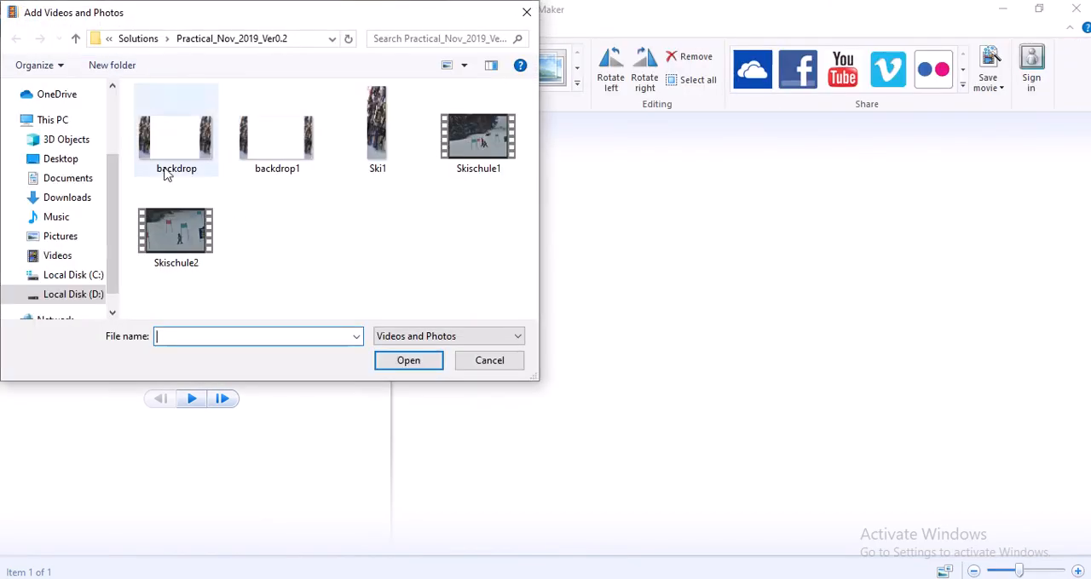
{"action": "double_click", "coordinate": [284, 145]}
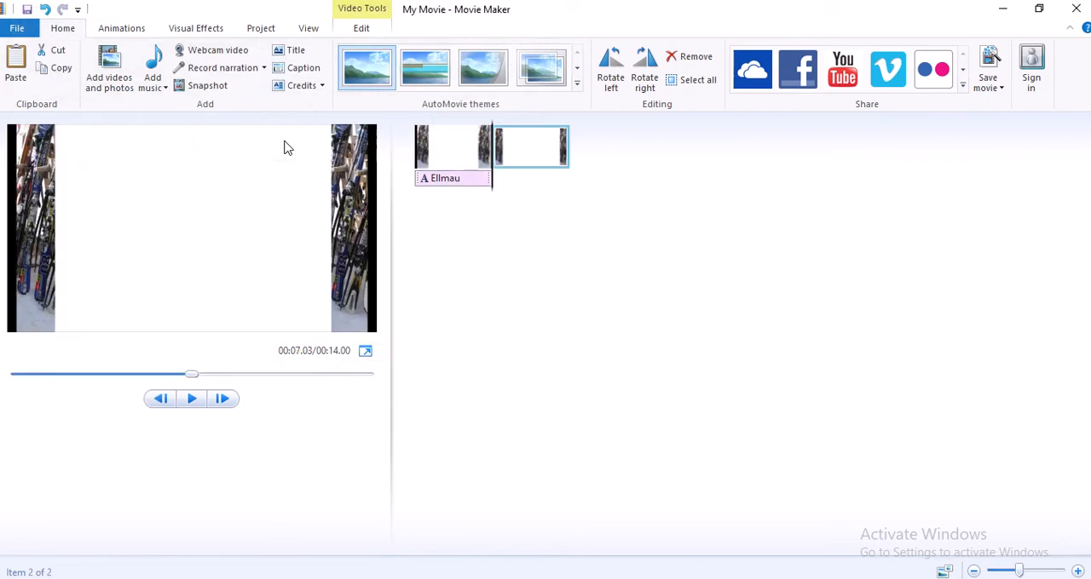
Move the Ellmau caption onto the backdrop1 clip and centre its text box between the ski strips
{"action": "left_click_drag", "start_coordinate": [455, 180], "coordinate": [498, 184]}
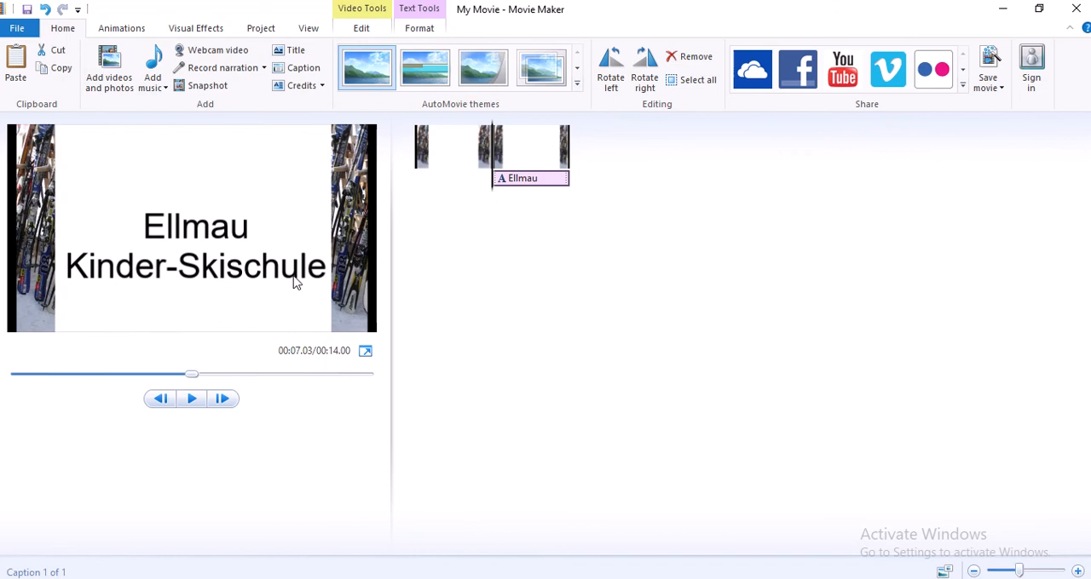
{"action": "left_click", "coordinate": [255, 246]}
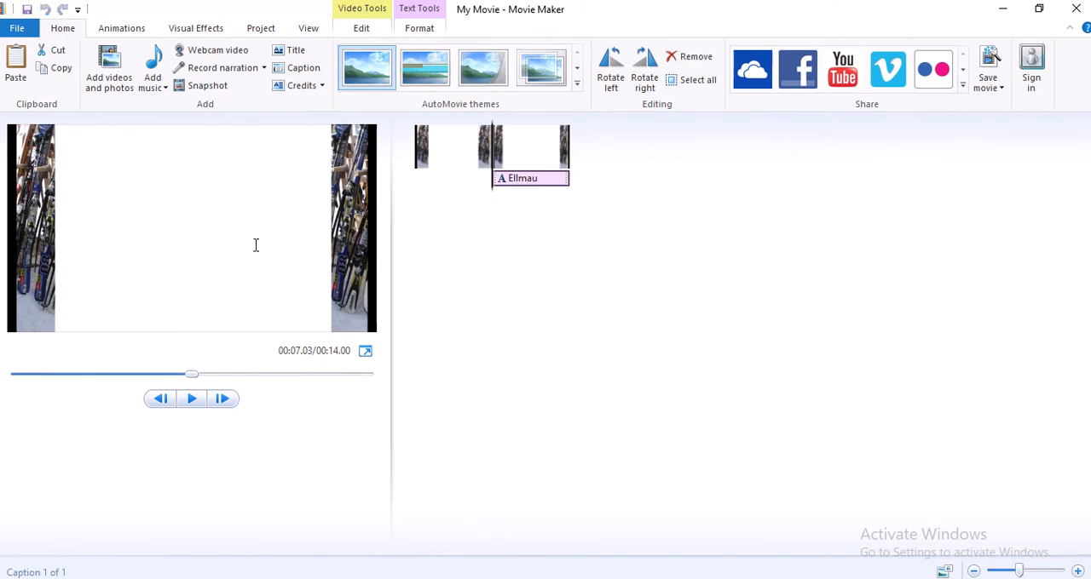
{"action": "left_click_drag", "start_coordinate": [265, 199], "coordinate": [261, 200]}
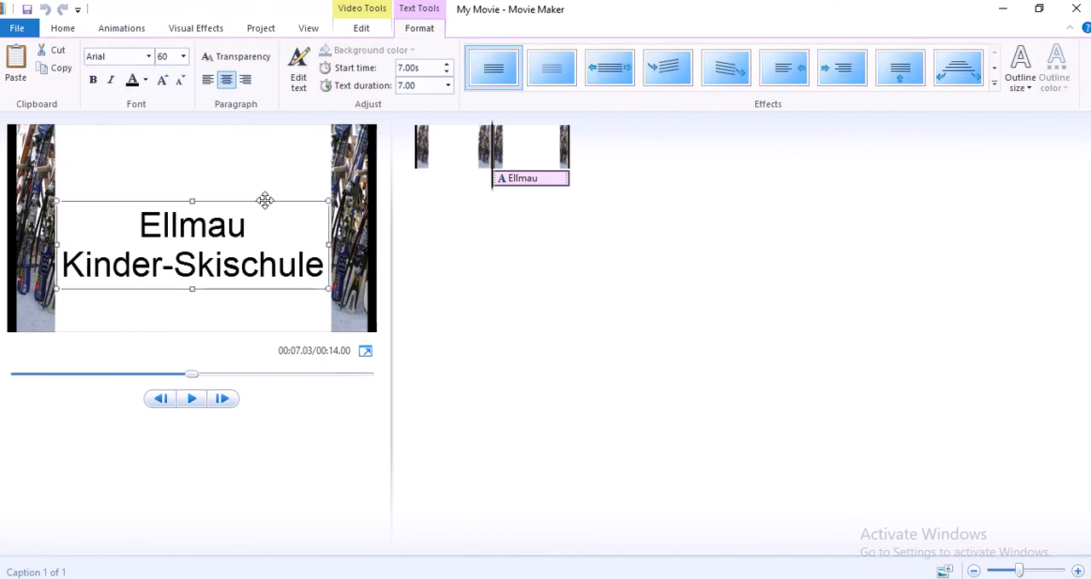
Delete the original backdrop clip with the wider ski borders from the timeline
{"action": "left_click", "coordinate": [516, 361]}
{"action": "left_click", "coordinate": [457, 173]}
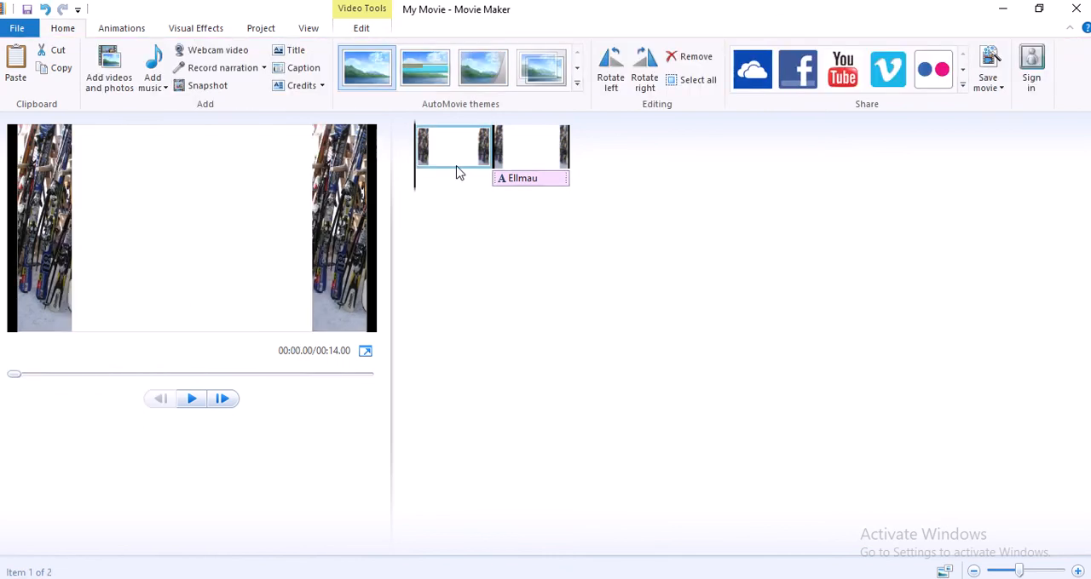
{"action": "key", "text": "Delete"}
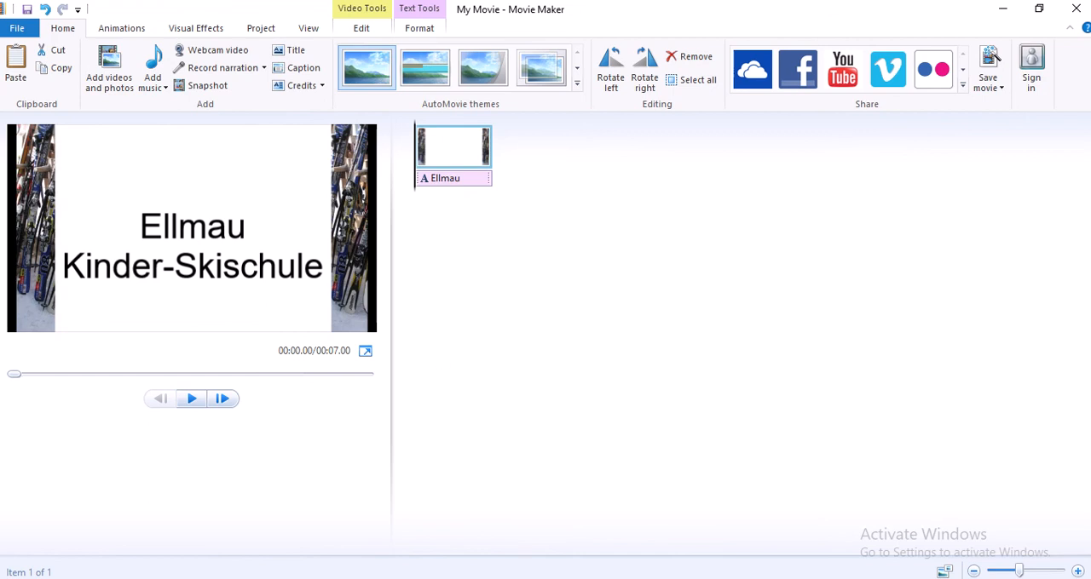
Check the title requirements in the question paper, then review the caption's text duration and the clip's duration in Movie Maker
{"action": "left_click", "coordinate": [299, 578]}
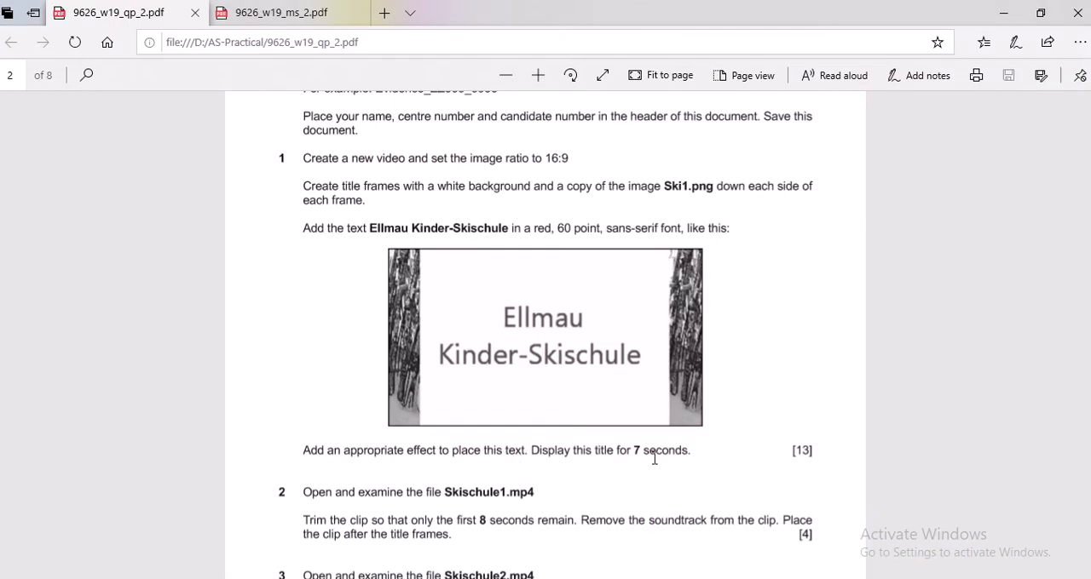
{"action": "left_click", "coordinate": [340, 578]}
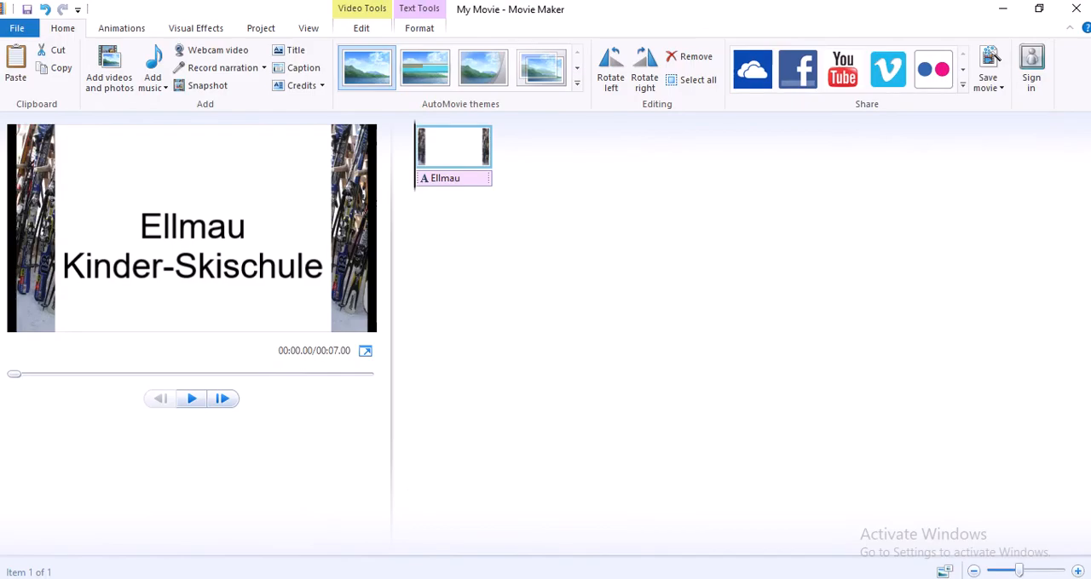
{"action": "left_click", "coordinate": [417, 29]}
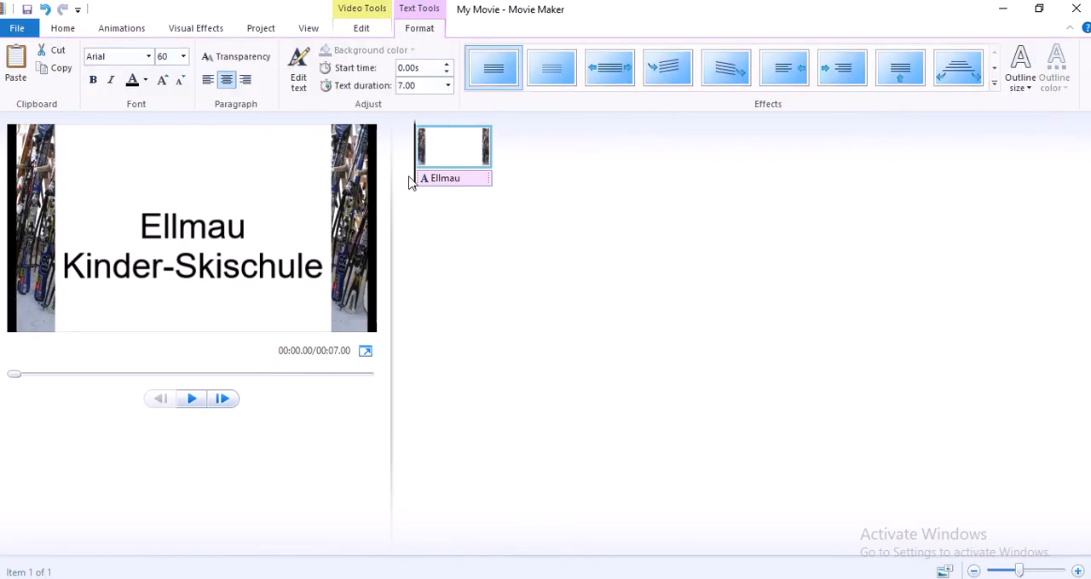
{"action": "left_click", "coordinate": [363, 31]}
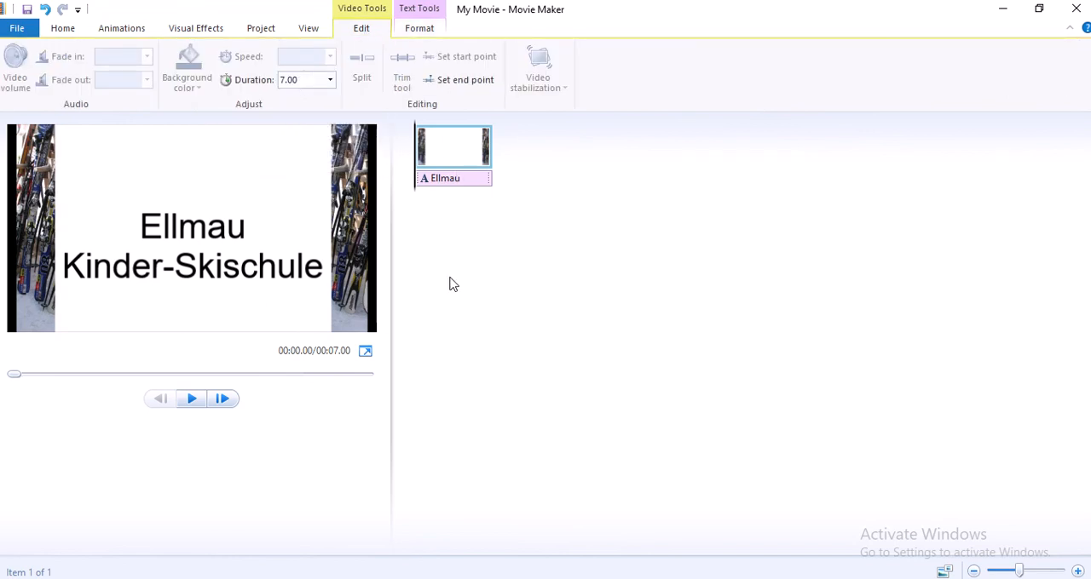
{"action": "mouse_move", "coordinate": [485, 7]}
{"action": "left_click", "coordinate": [60, 30]}
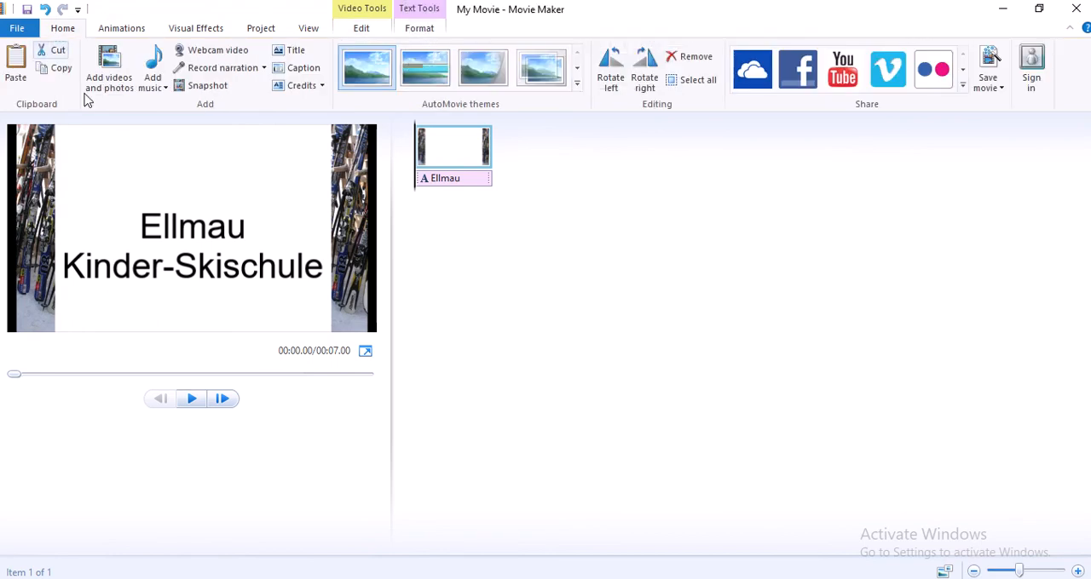
Add the video Skischule1 from the Practical_Nov_2019_Ver0.2 folder after the title frame
{"action": "left_click", "coordinate": [113, 84]}
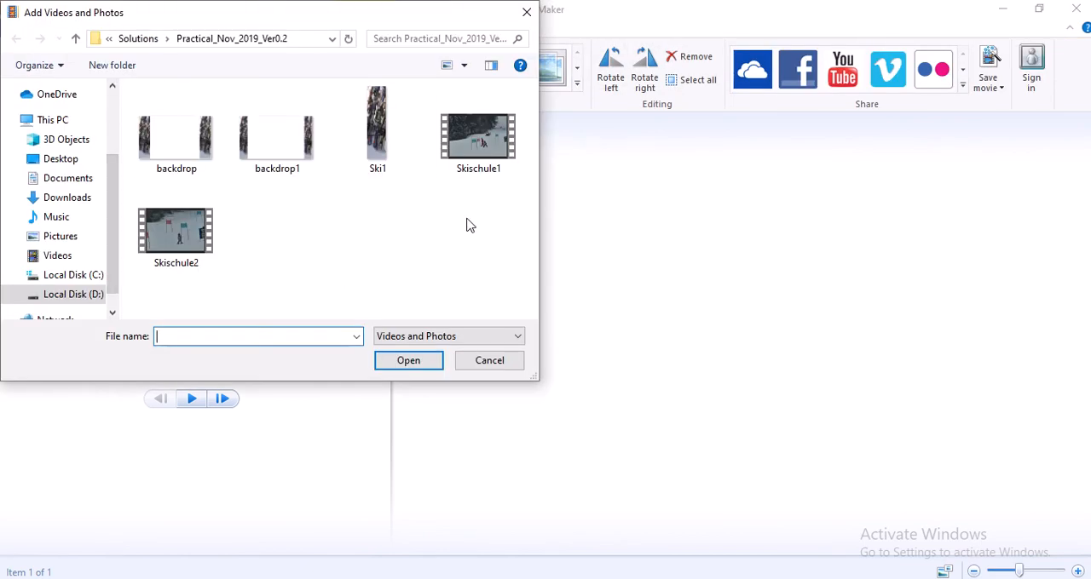
{"action": "left_click", "coordinate": [483, 135]}
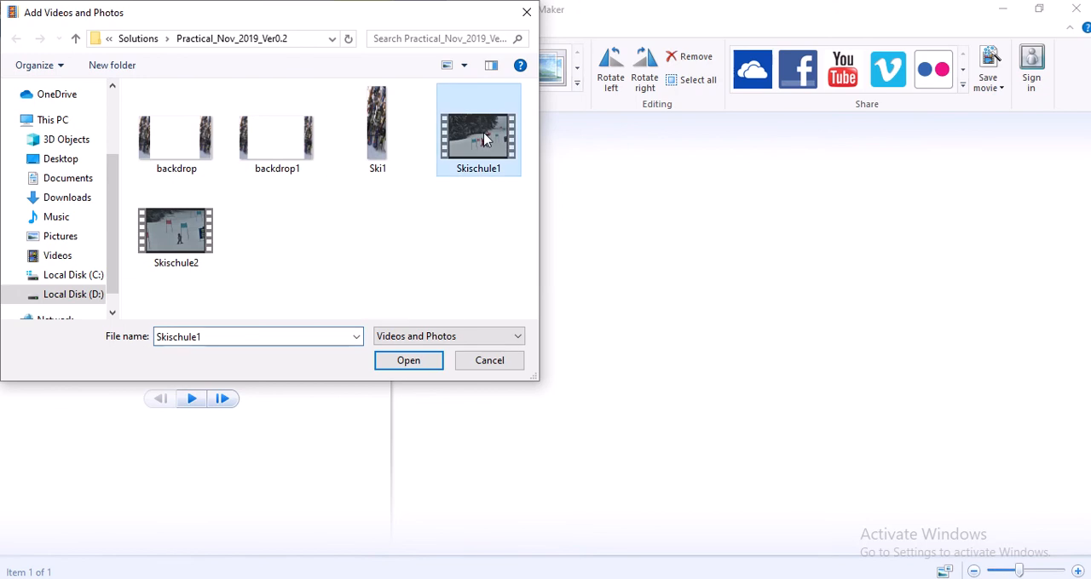
{"action": "left_click", "coordinate": [405, 361]}
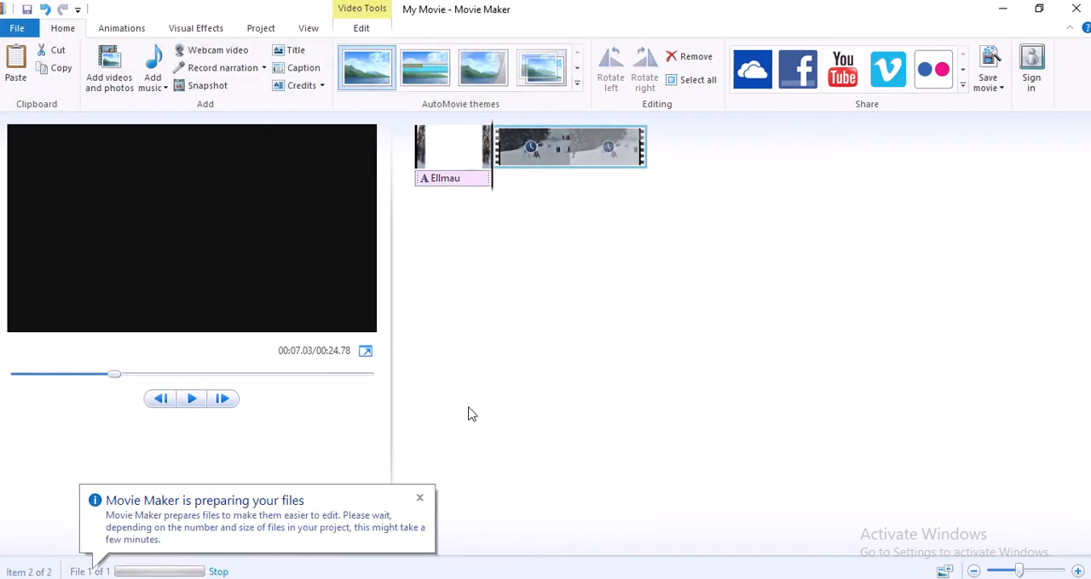
Check task 2 in the question paper, then trim the Skischule1 clip in Movie Maker to an end point of 8 seconds
{"action": "key", "text": "alt+Tab"}
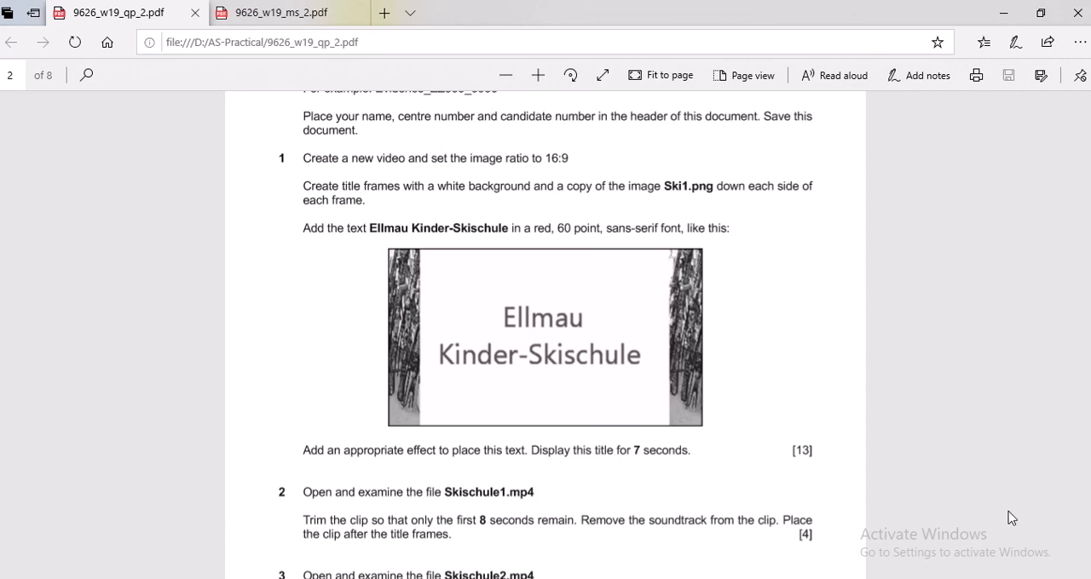
{"action": "scroll", "coordinate": [1015, 498], "scroll_direction": "down", "scroll_amount": 2}
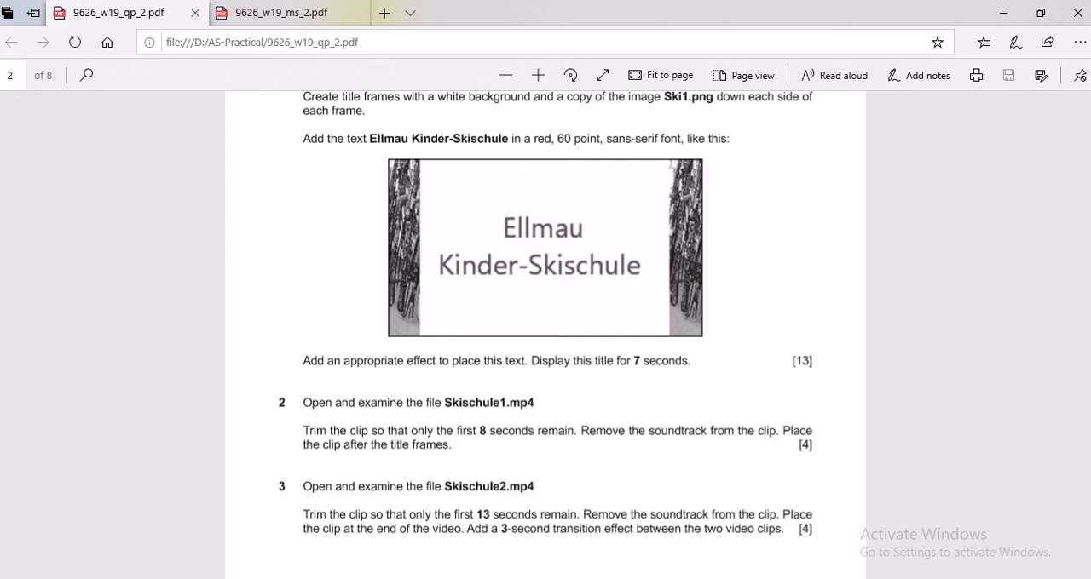
{"action": "key", "text": "alt+Tab"}
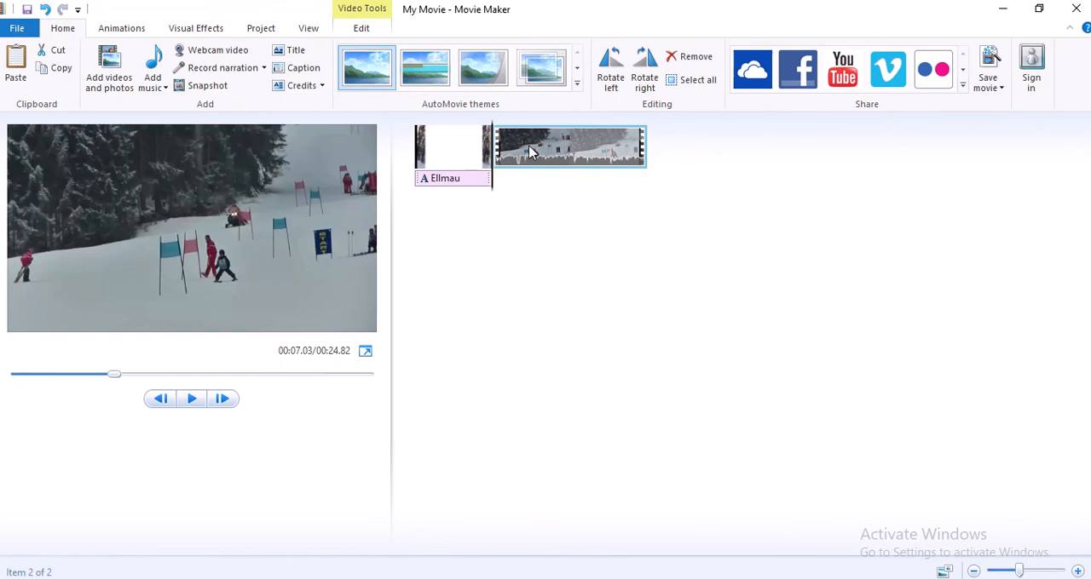
{"action": "left_click", "coordinate": [363, 32]}
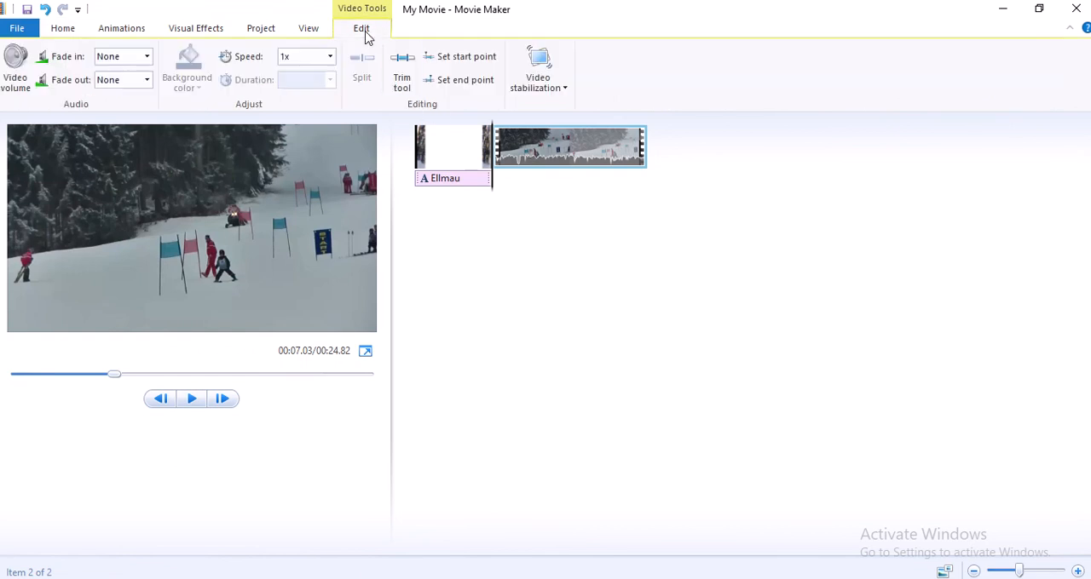
{"action": "left_click", "coordinate": [402, 72]}
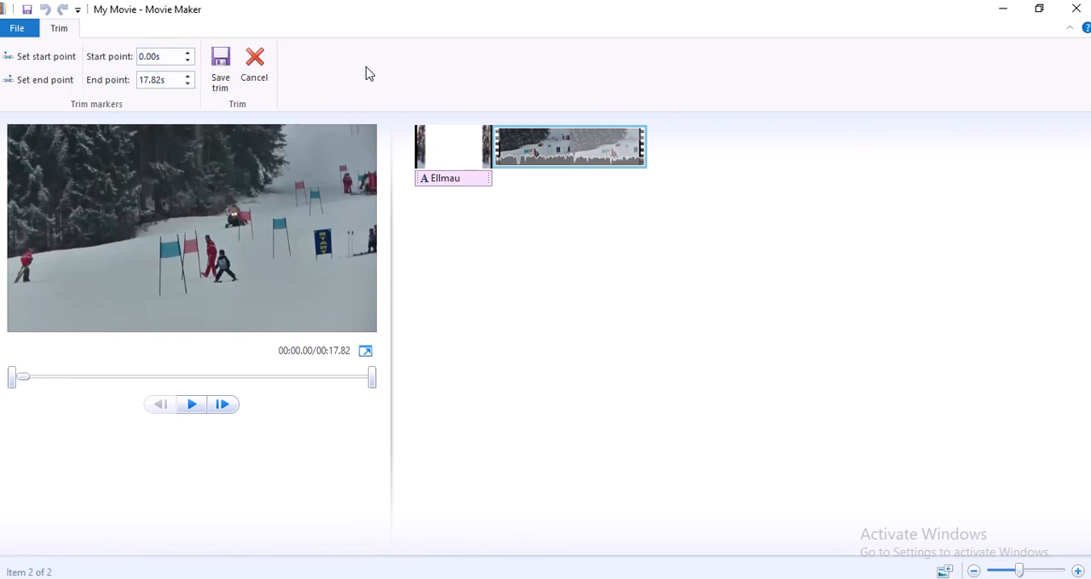
{"action": "left_click", "coordinate": [170, 81]}
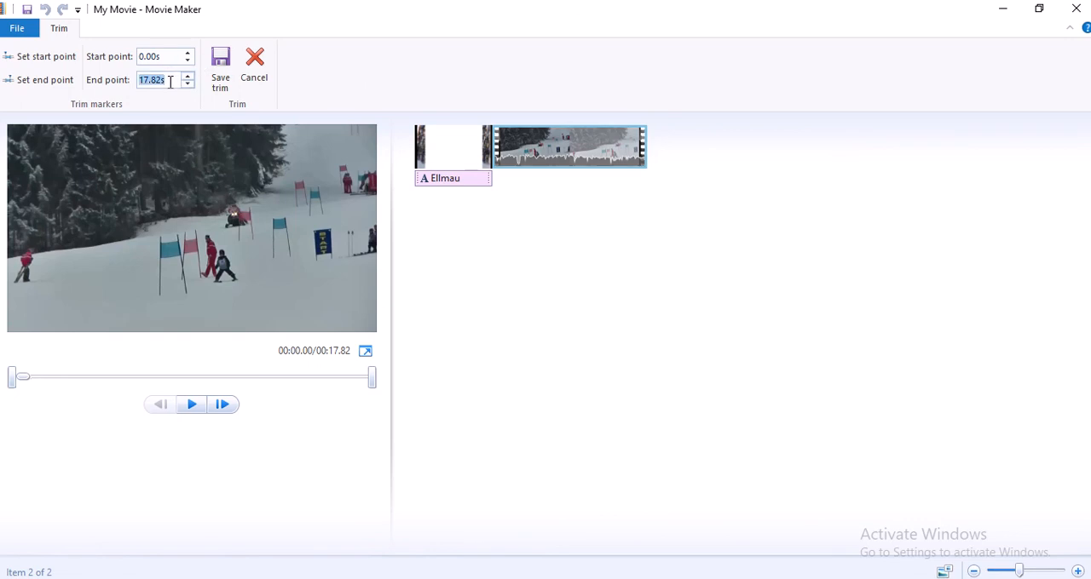
{"action": "type", "text": "8"}
{"action": "left_click", "coordinate": [221, 72]}
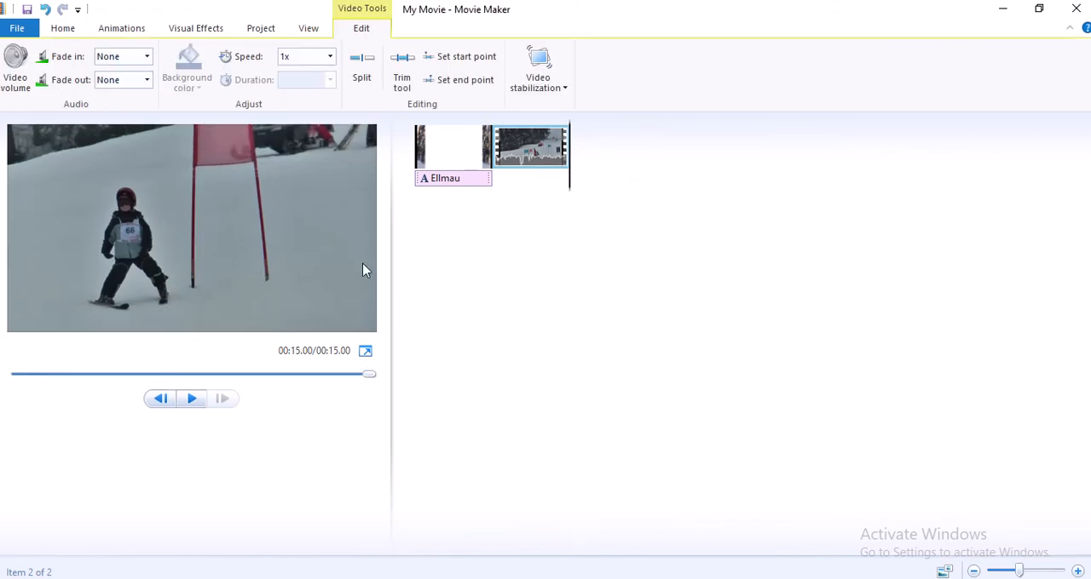
Turn the Skischule1 clip's video volume down to the minimum and play the movie to check it
{"action": "left_click", "coordinate": [526, 155]}
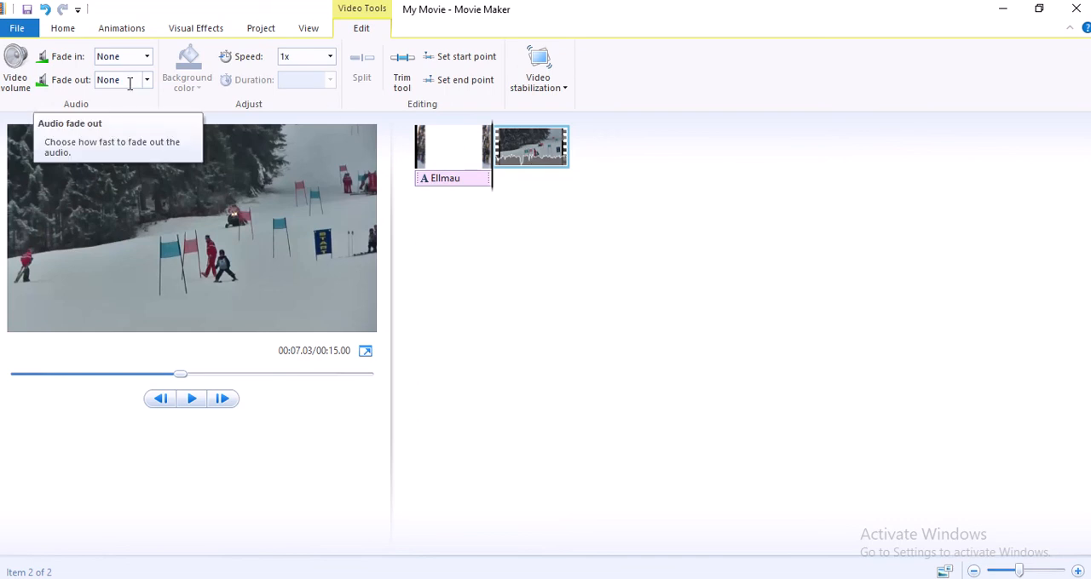
{"action": "left_click", "coordinate": [16, 72]}
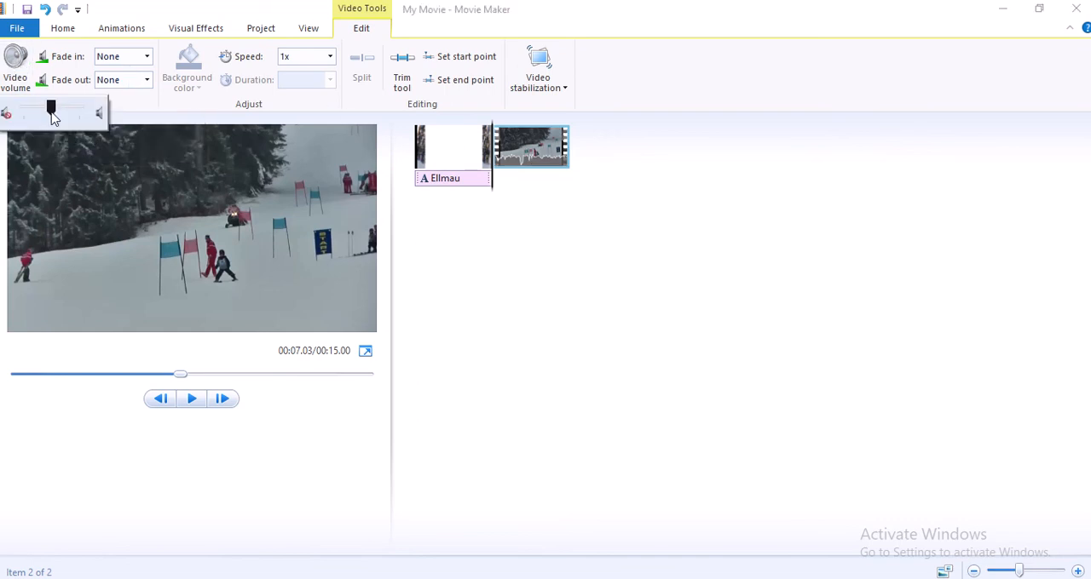
{"action": "left_click_drag", "start_coordinate": [52, 116], "coordinate": [23, 114]}
{"action": "left_click", "coordinate": [193, 399]}
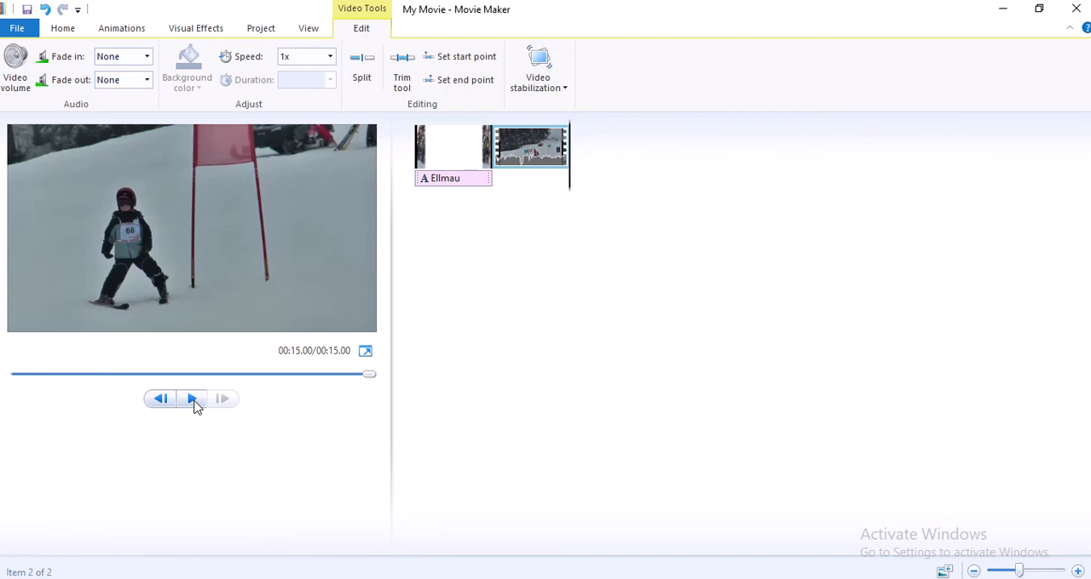
{"action": "left_click", "coordinate": [192, 401]}
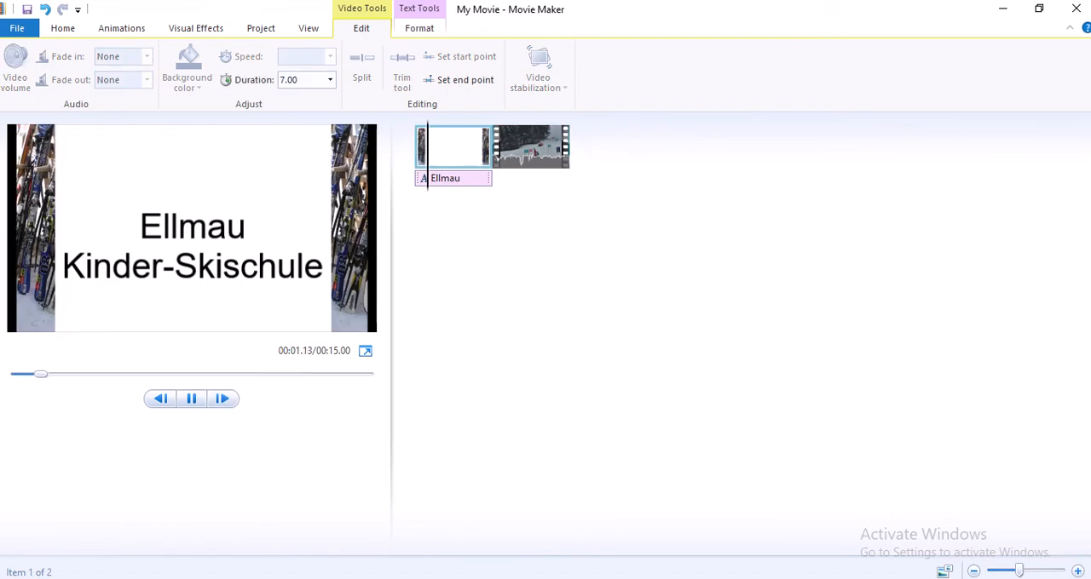
Read task 3 in the question paper, then add the video Skischule2 at the end of the Movie Maker project
{"action": "key", "text": "alt+Tab"}
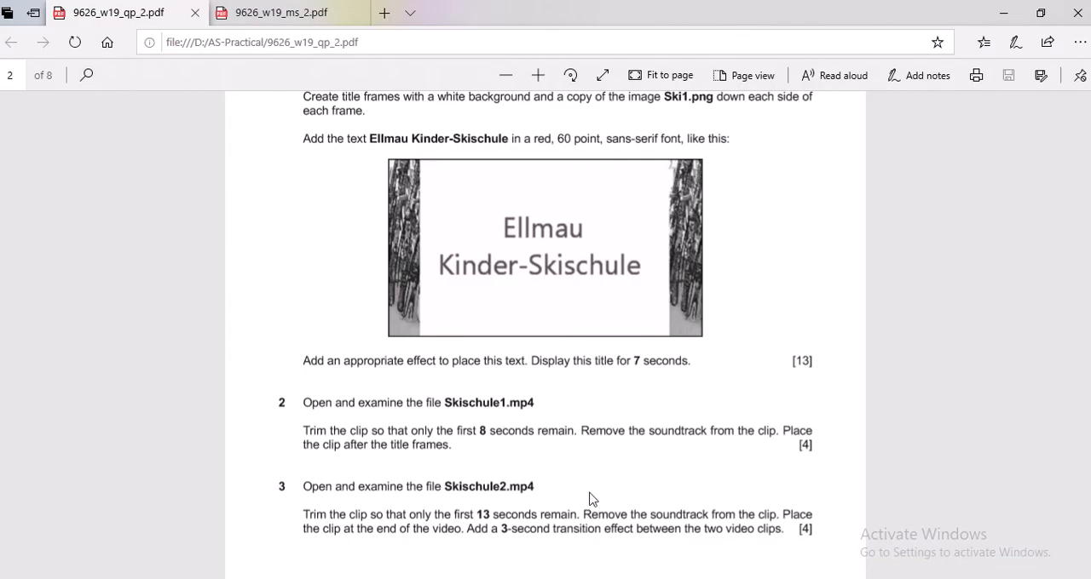
{"action": "scroll", "coordinate": [592, 499], "scroll_direction": "down", "scroll_amount": 3}
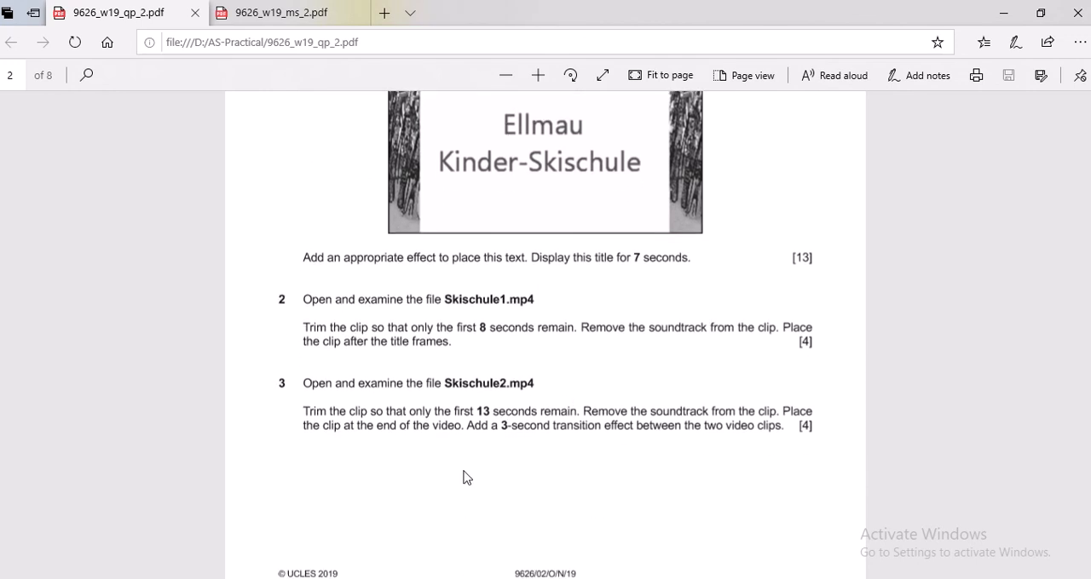
{"action": "key", "text": "alt+Tab"}
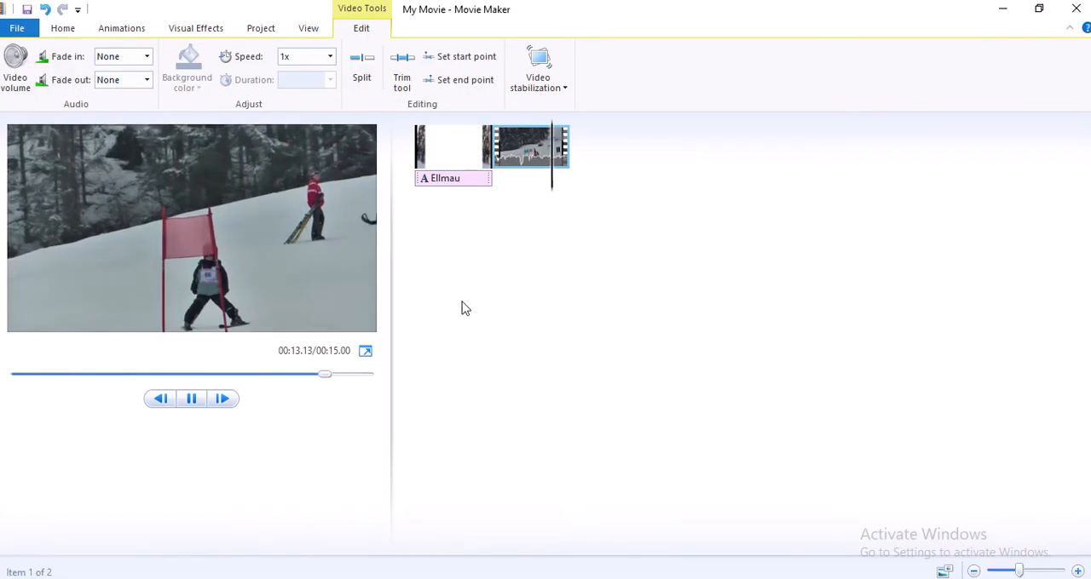
{"action": "left_click", "coordinate": [63, 28]}
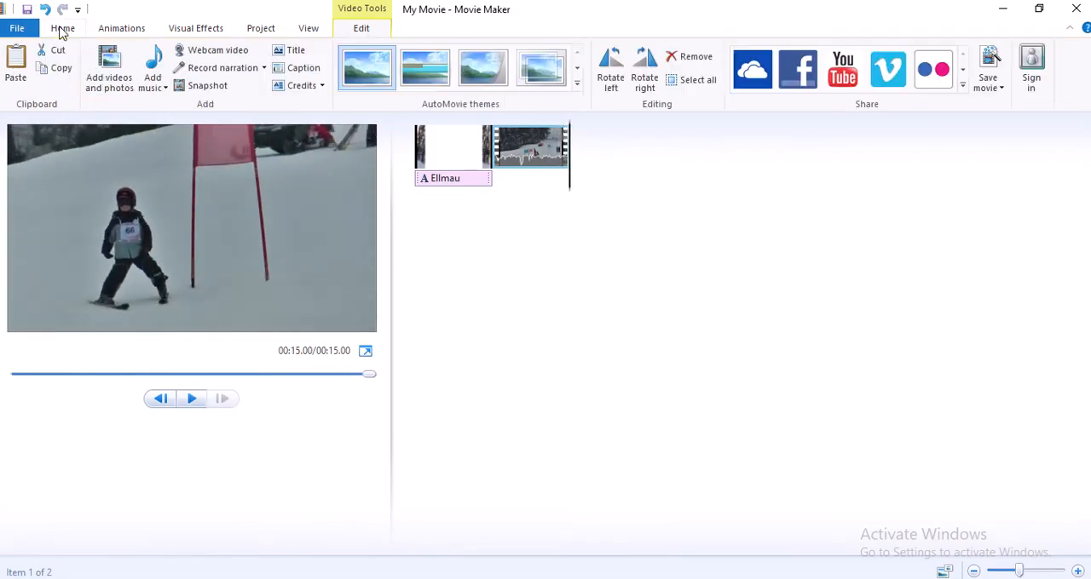
{"action": "left_click", "coordinate": [111, 68]}
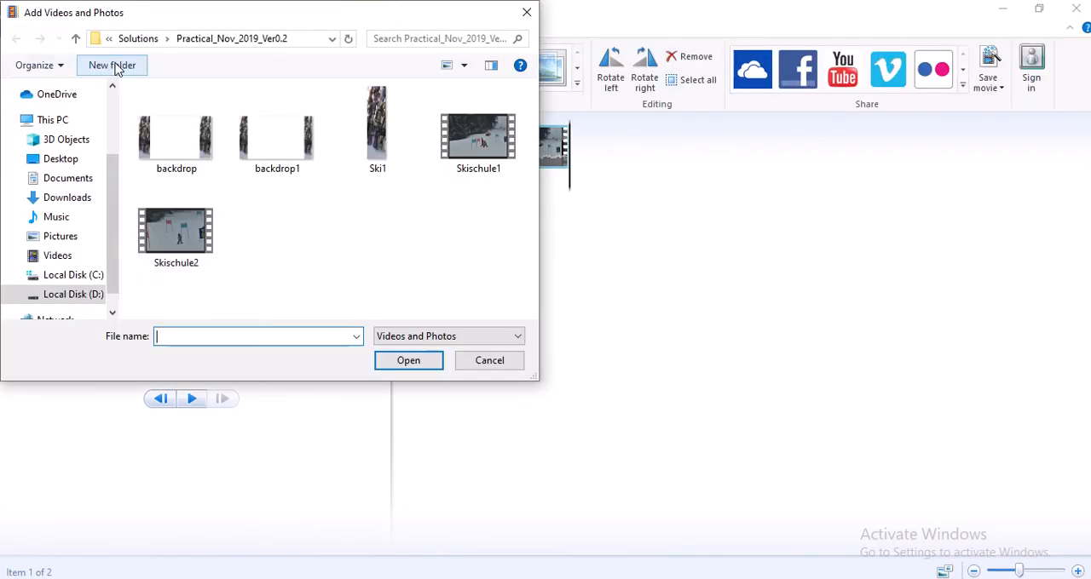
{"action": "double_click", "coordinate": [163, 235]}
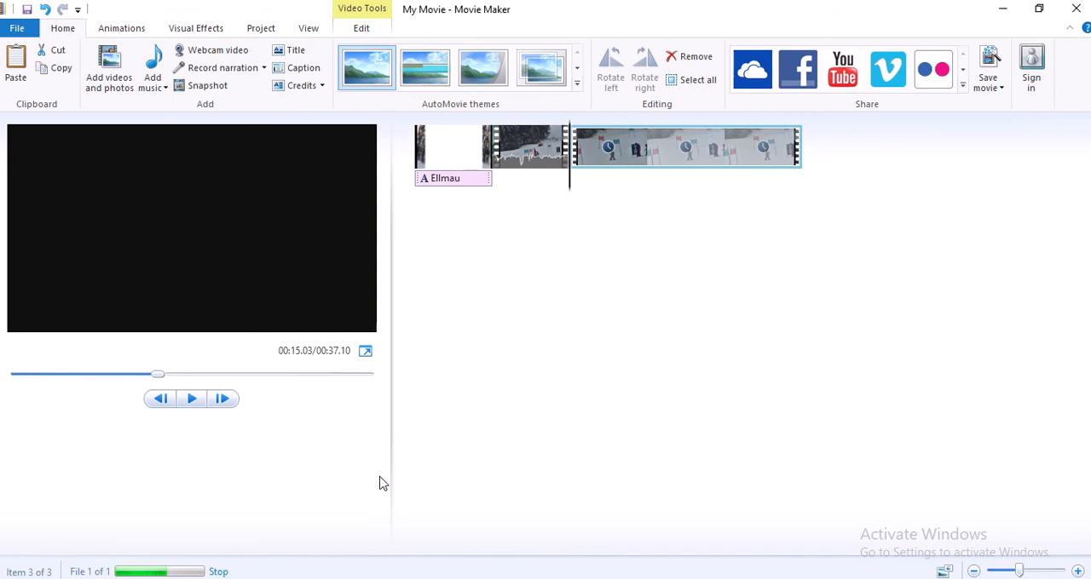
Recheck the required length in the question paper and trim the Skischule2 clip in Movie Maker to an end point of 13 seconds
{"action": "key", "text": "alt+Tab"}
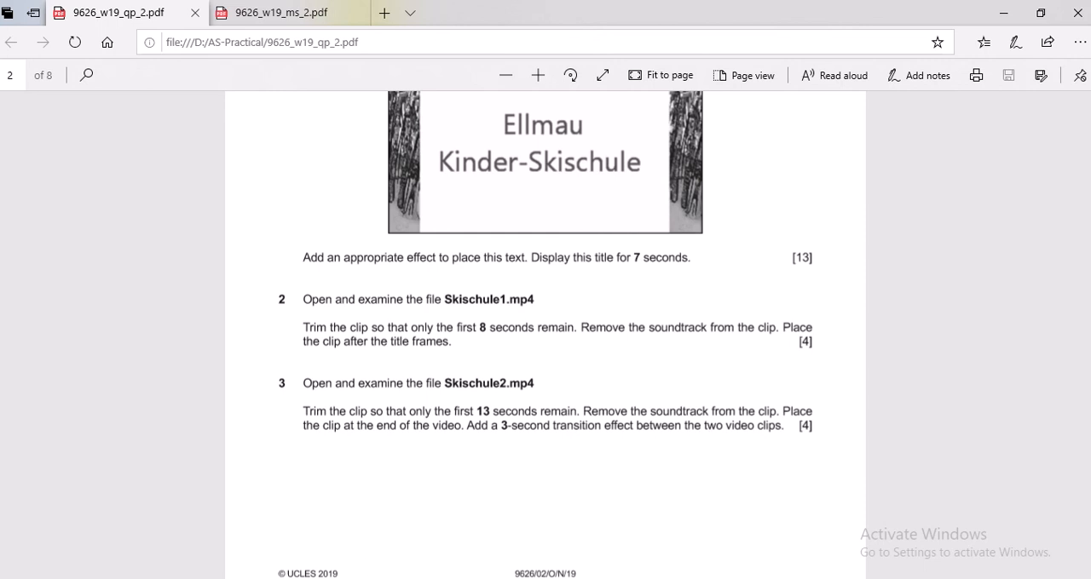
{"action": "key", "text": "alt+Tab"}
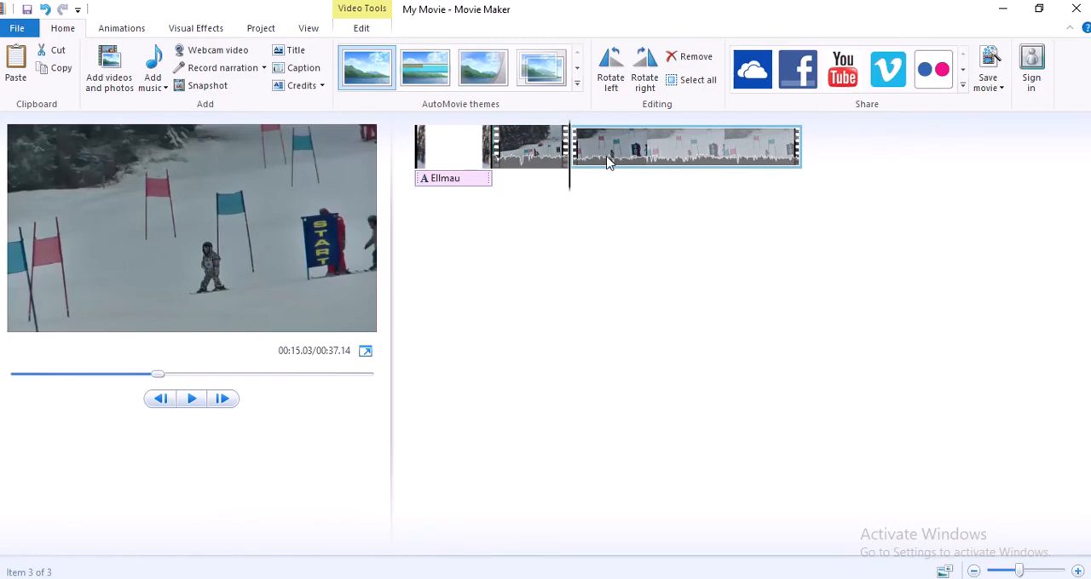
{"action": "left_click", "coordinate": [361, 29]}
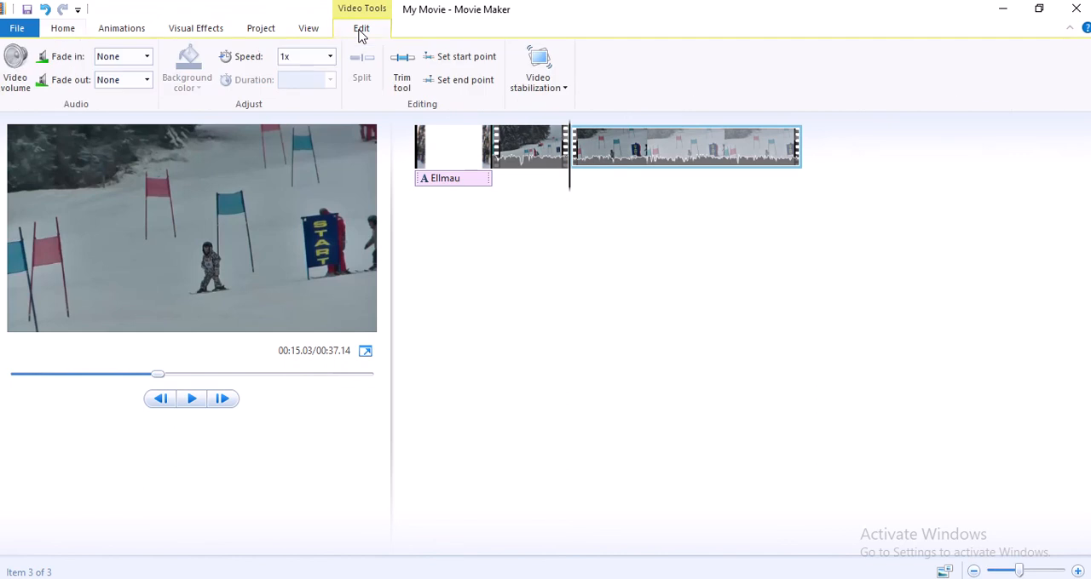
{"action": "left_click", "coordinate": [402, 75]}
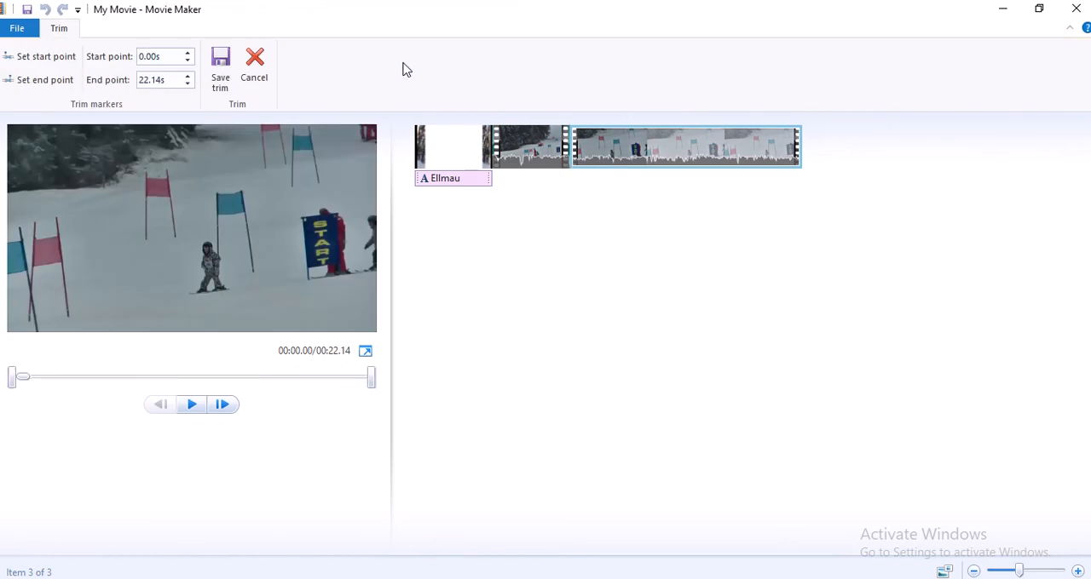
{"action": "left_click", "coordinate": [181, 80]}
{"action": "type", "text": "13"}
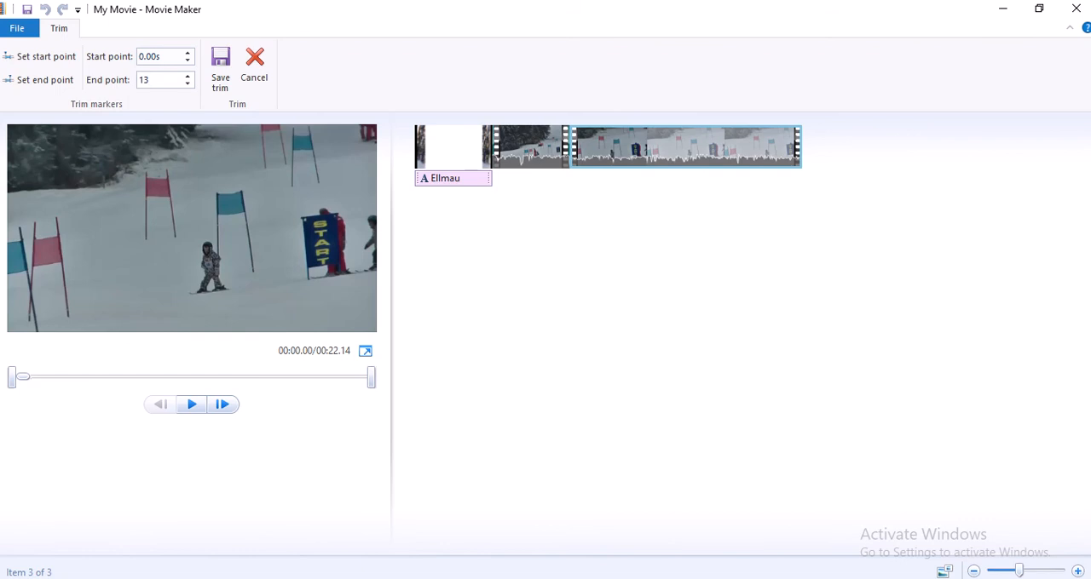
{"action": "key", "text": "Return"}
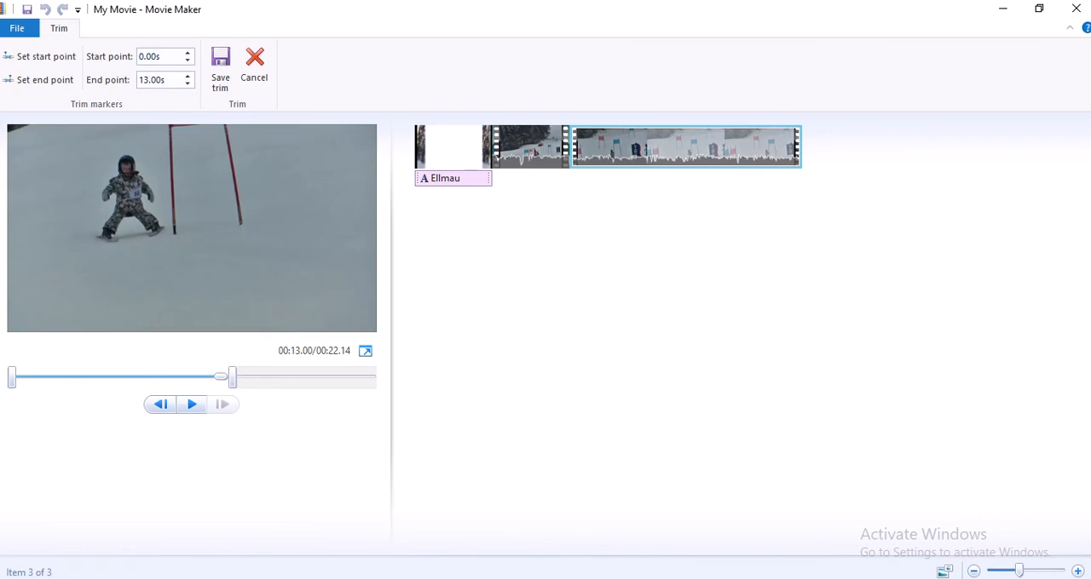
{"action": "left_click", "coordinate": [220, 70]}
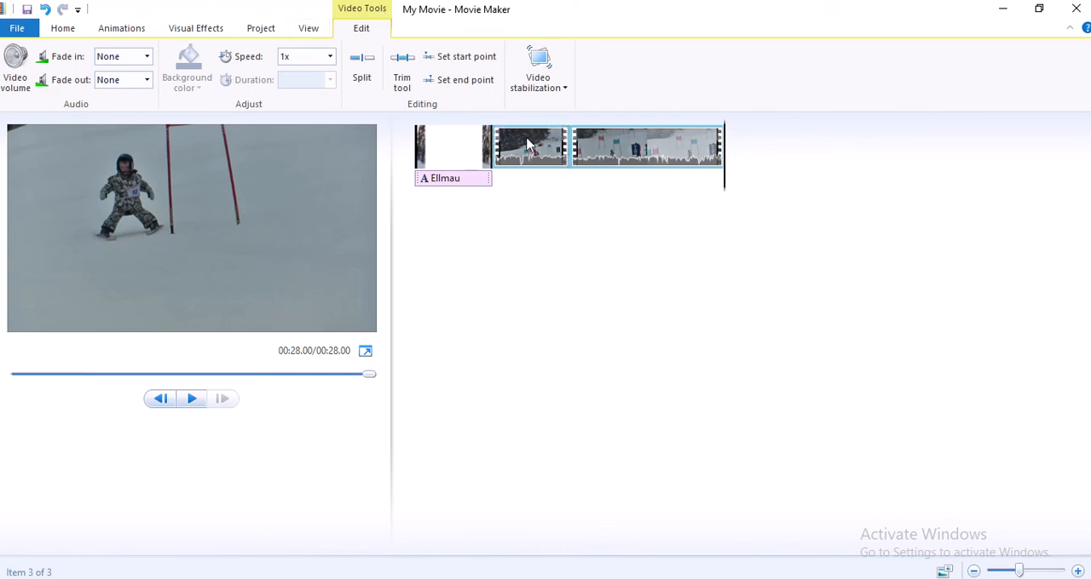
Apply the Bow tie - horizontal transition between the two video clips with a duration of 3 seconds
{"action": "left_click", "coordinate": [578, 150]}
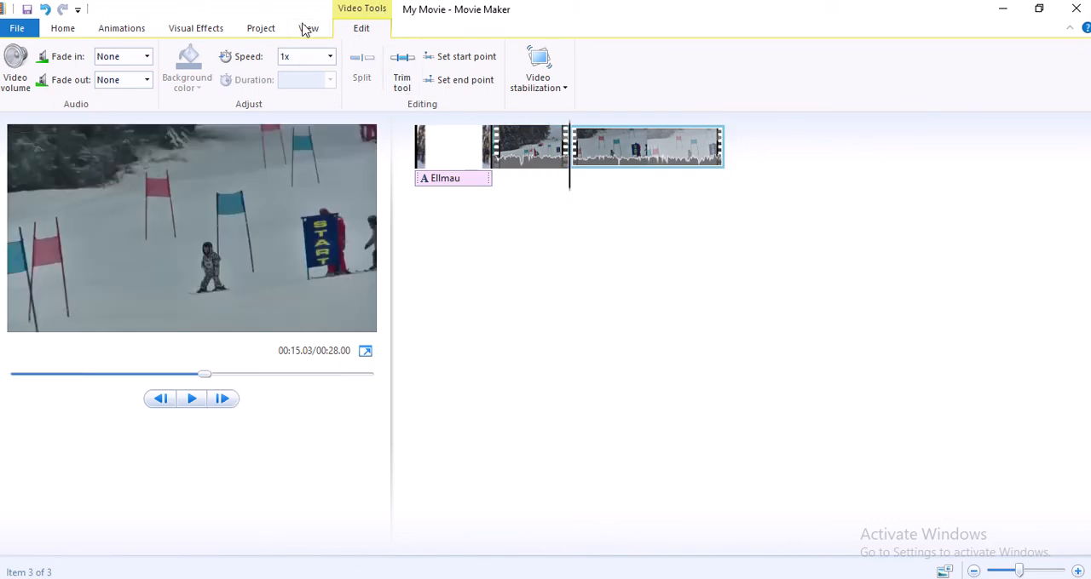
{"action": "left_click", "coordinate": [122, 28]}
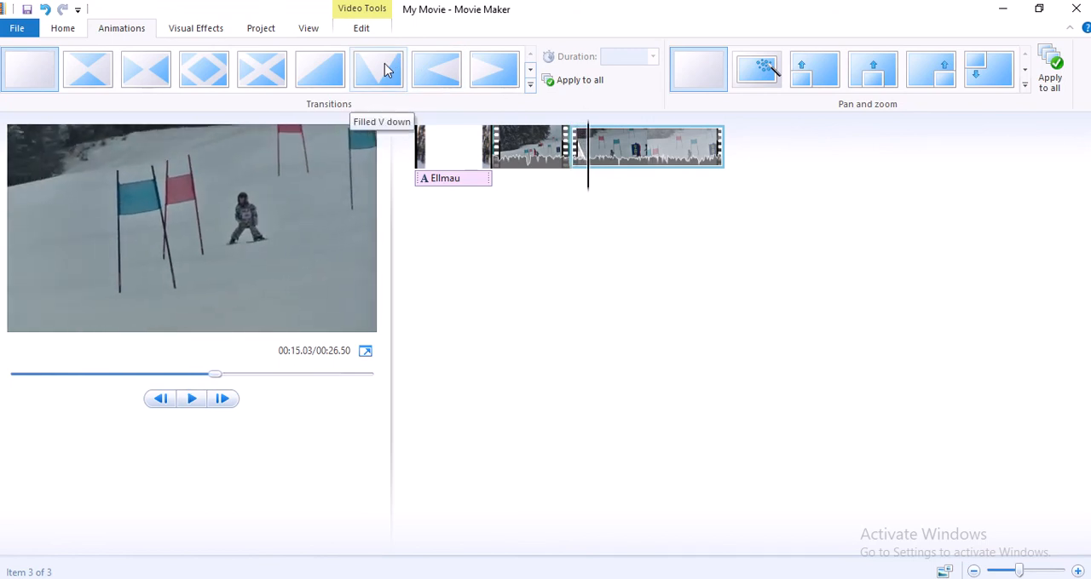
{"action": "left_click", "coordinate": [86, 78]}
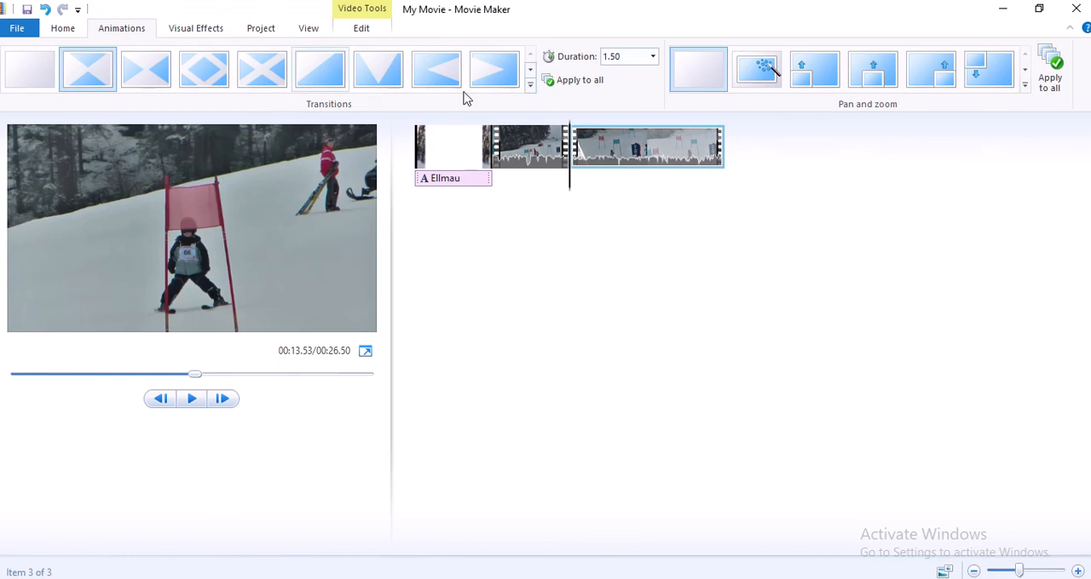
{"action": "left_click", "coordinate": [628, 57]}
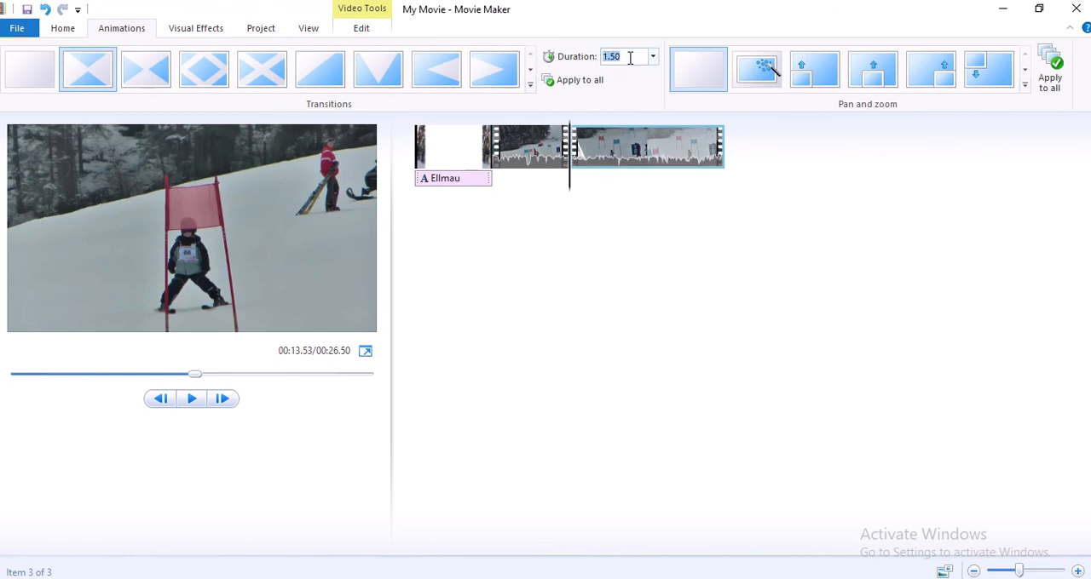
{"action": "type", "text": "3"}
{"action": "key", "text": "Return"}
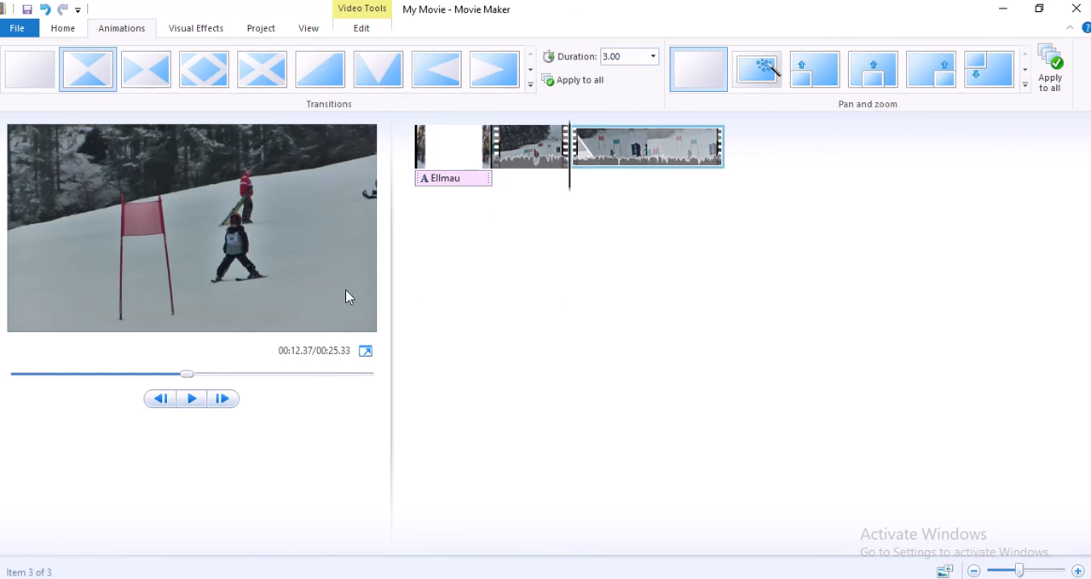
Read task 4 on the snapshot background, caption and credits in the question paper, then return to Movie Maker
{"action": "left_click", "coordinate": [288, 578]}
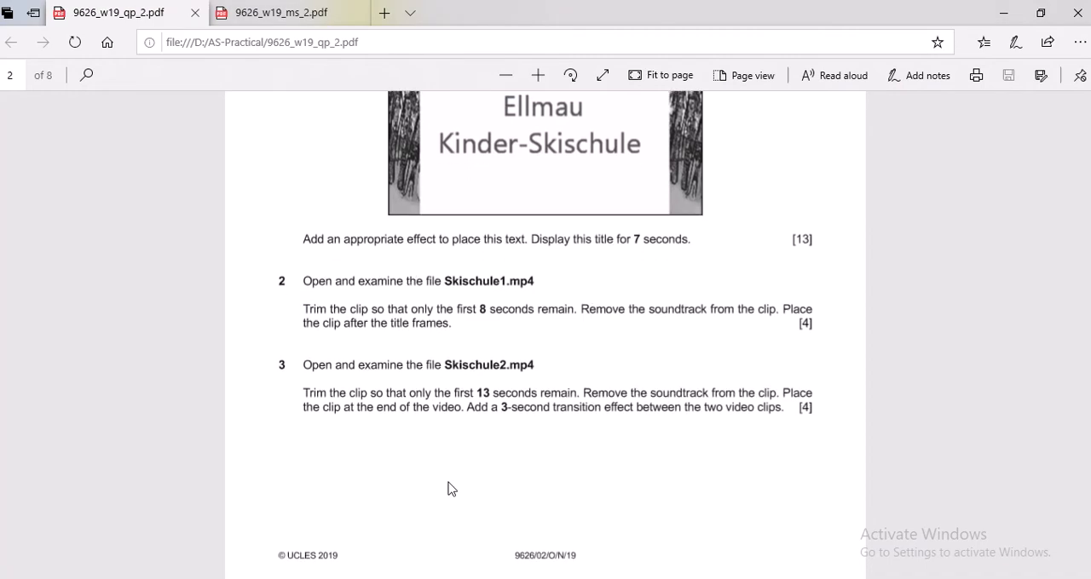
{"action": "scroll", "coordinate": [451, 490], "scroll_direction": "down", "scroll_amount": 3}
{"action": "scroll", "coordinate": [452, 489], "scroll_direction": "down", "scroll_amount": 3}
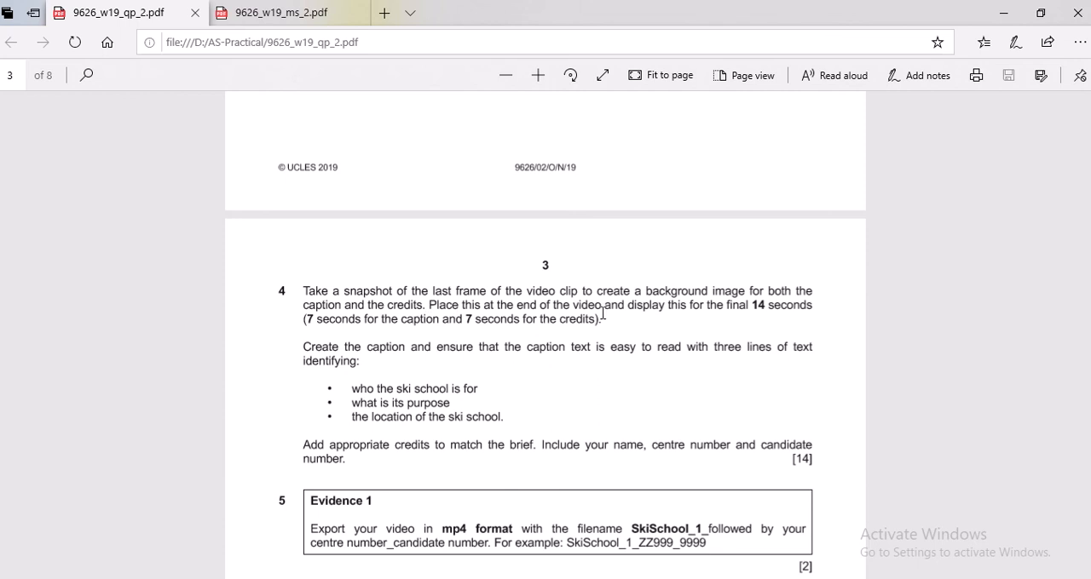
{"action": "left_click", "coordinate": [405, 578]}
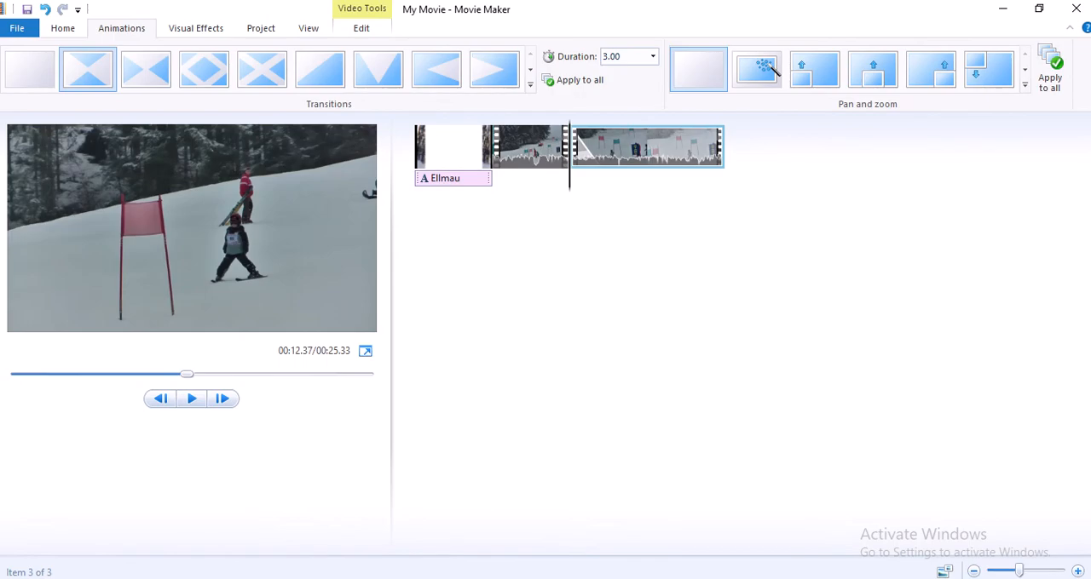
Take a snapshot of the last frame of the final video clip and save it as PNG in the AS-Practical Solutions folder Practical_Nov_2019_Ver0.2
{"action": "left_click", "coordinate": [571, 184]}
{"action": "left_click", "coordinate": [722, 185]}
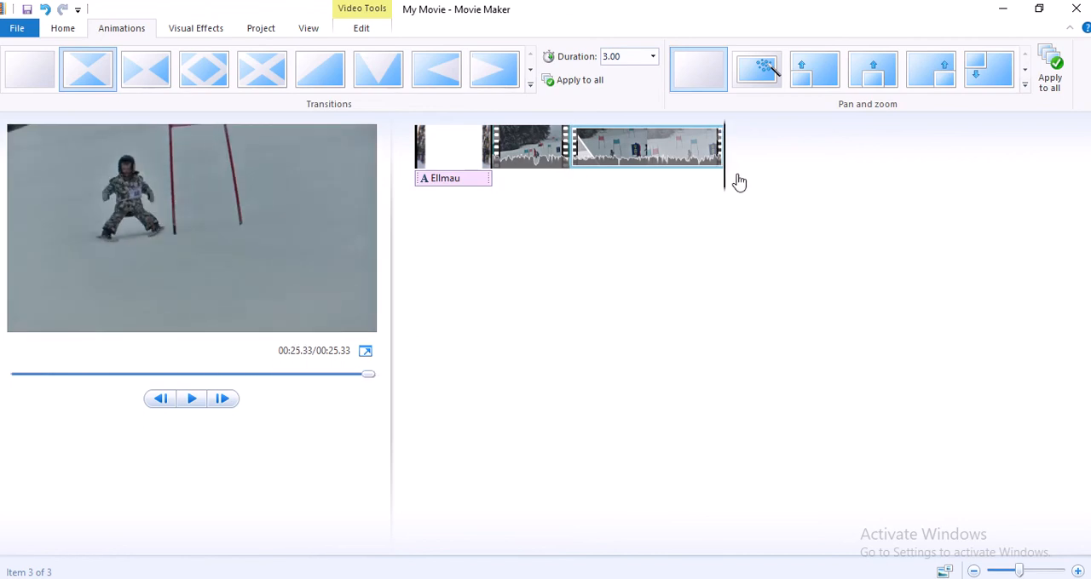
{"action": "left_click", "coordinate": [64, 31]}
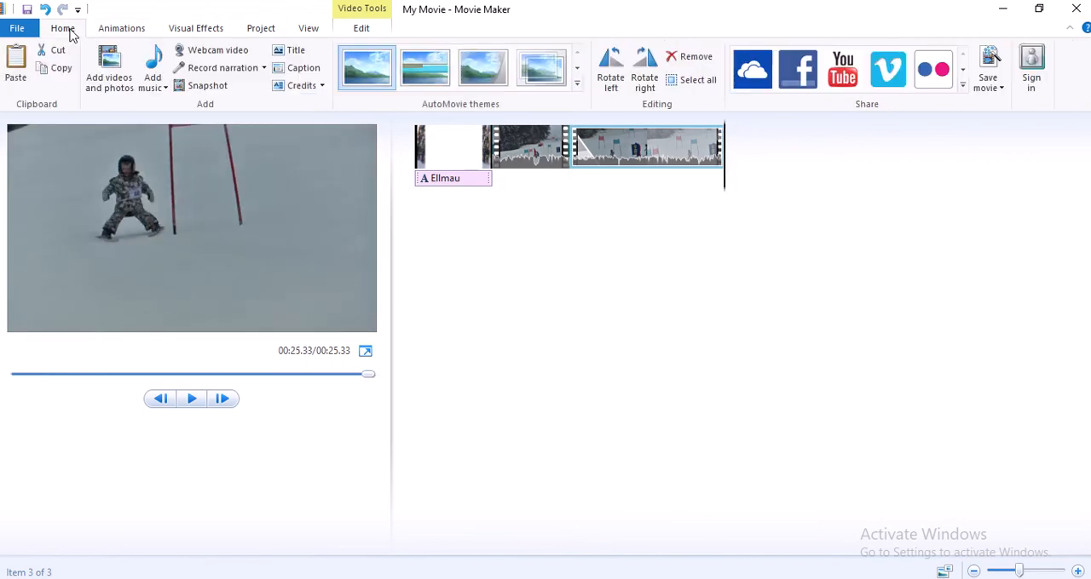
{"action": "left_click", "coordinate": [207, 86]}
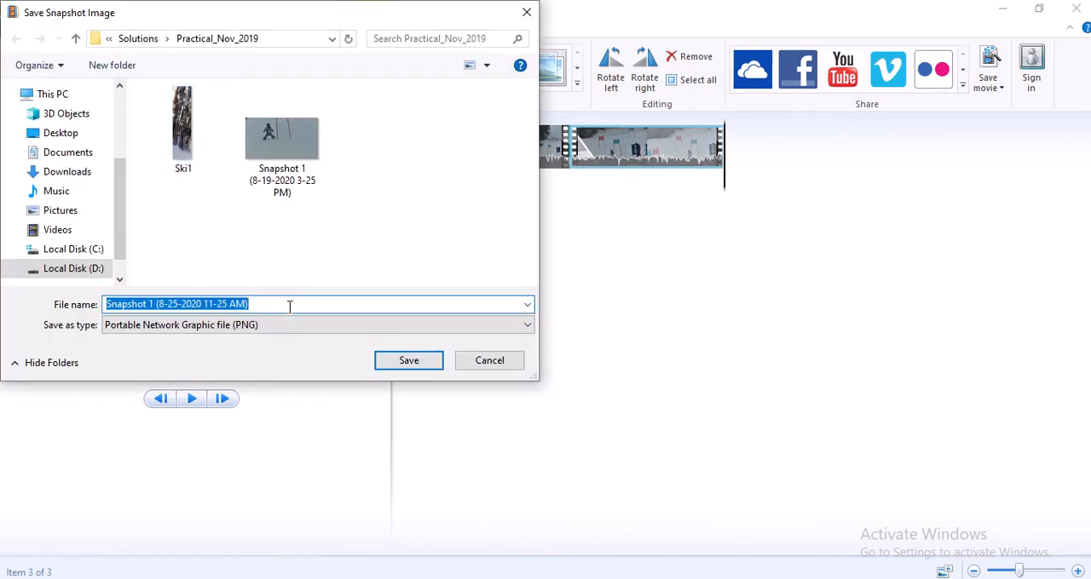
{"action": "left_click", "coordinate": [95, 271]}
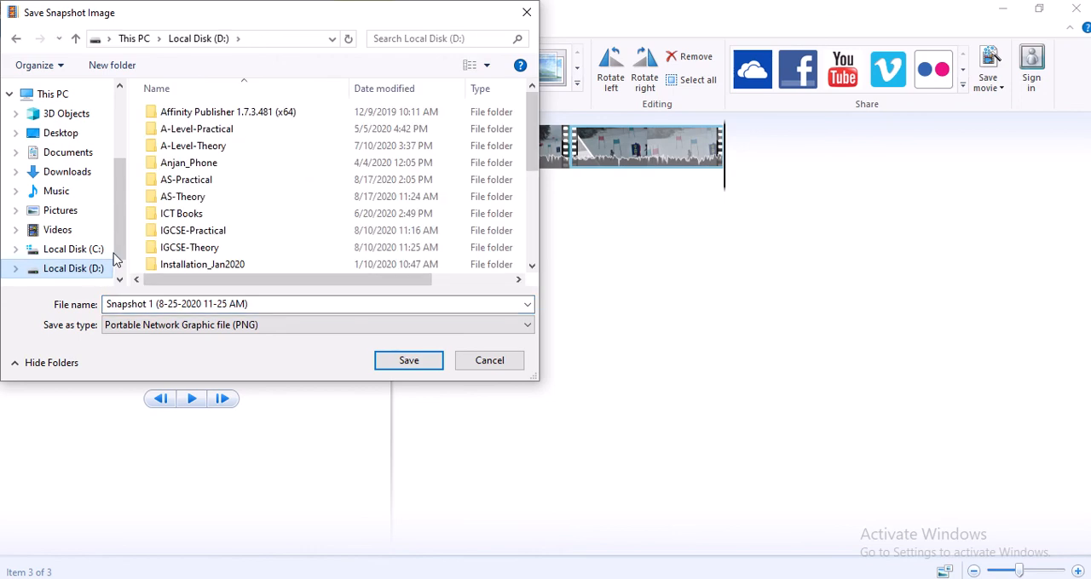
{"action": "double_click", "coordinate": [199, 186]}
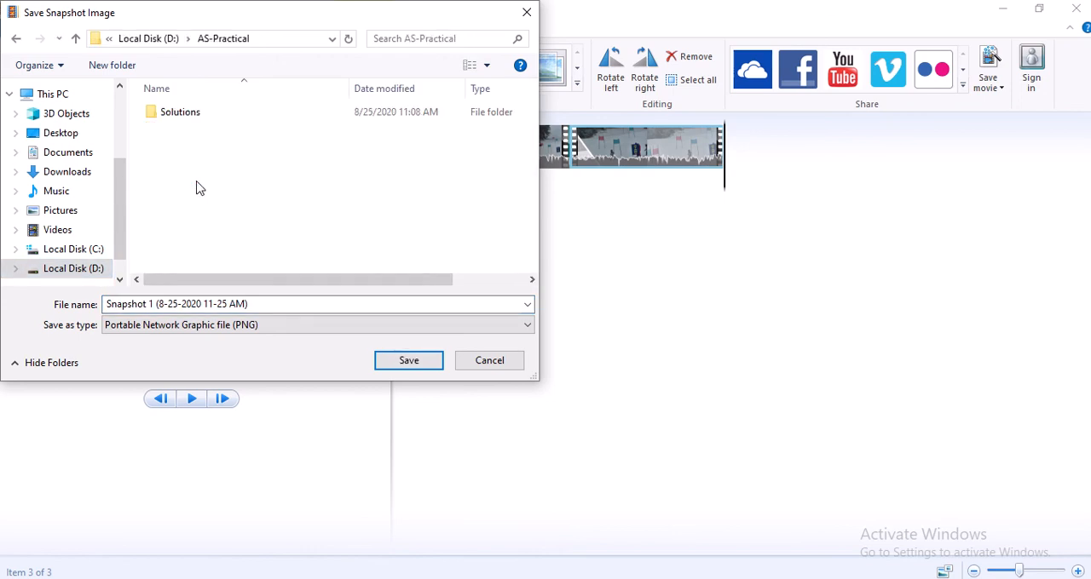
{"action": "double_click", "coordinate": [189, 117]}
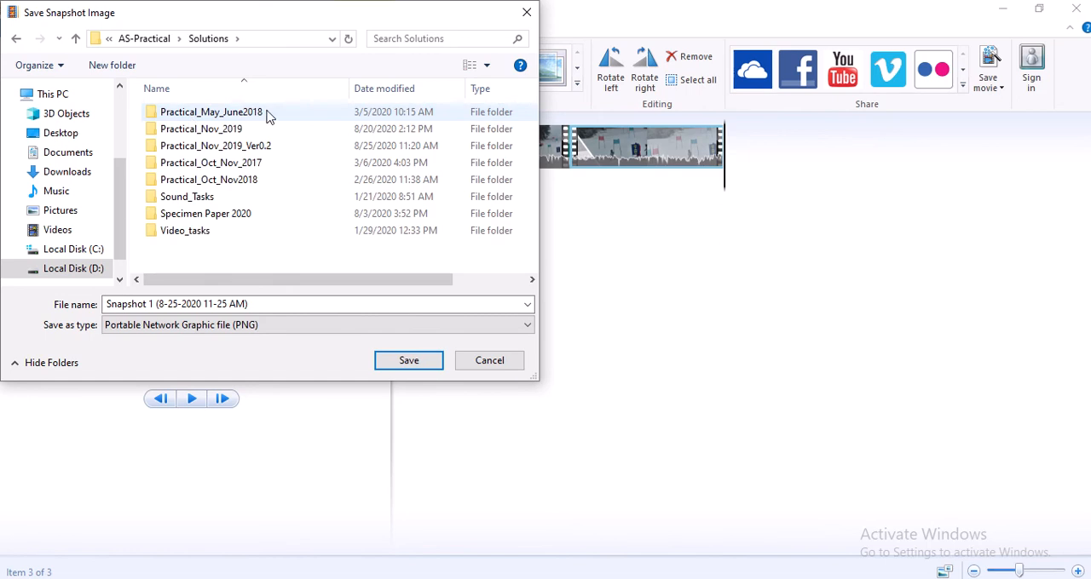
{"action": "double_click", "coordinate": [246, 149]}
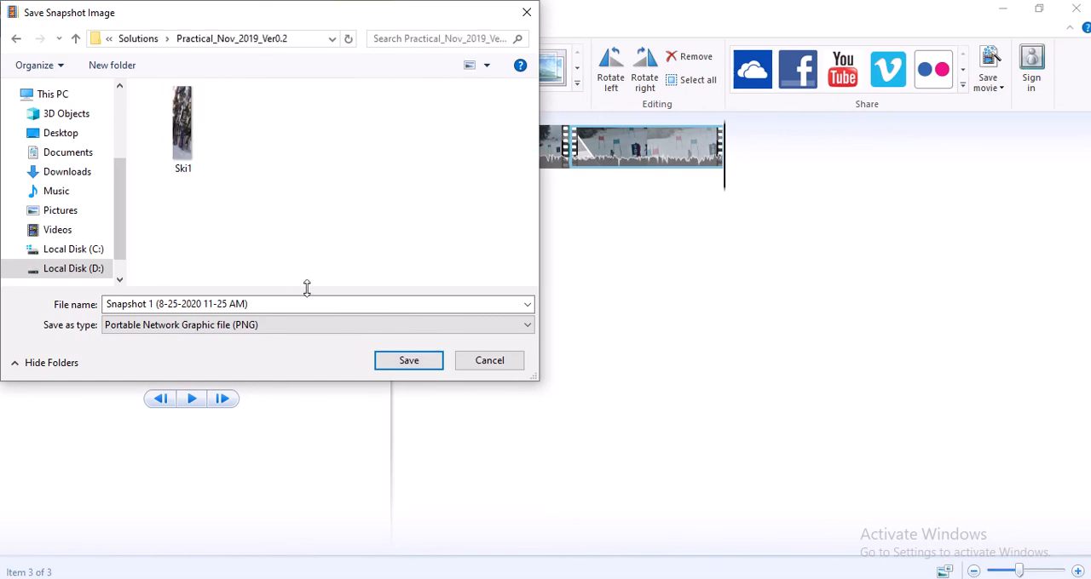
{"action": "left_click", "coordinate": [421, 365]}
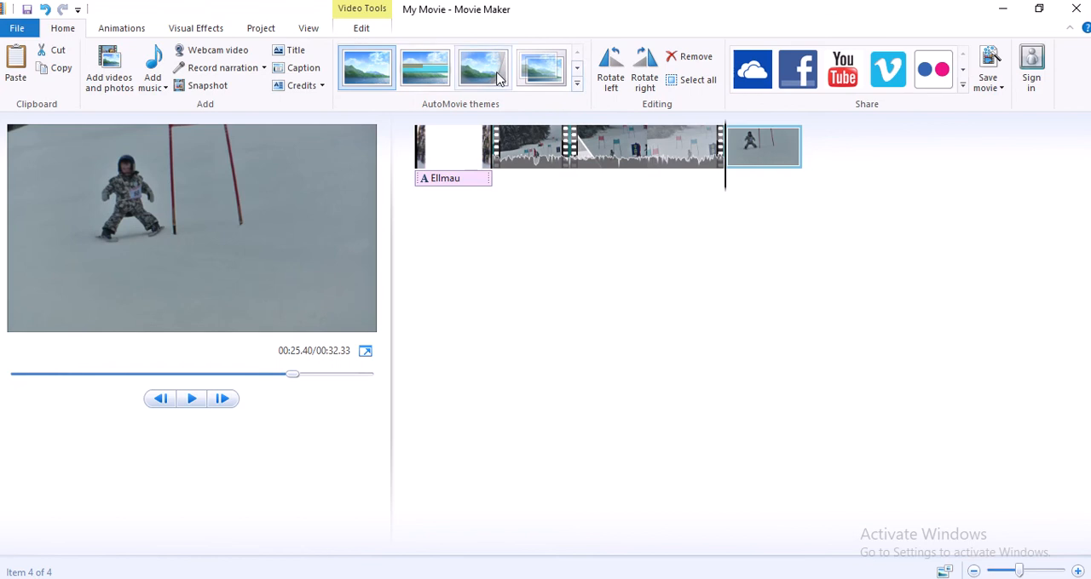
Set the snapshot image's display duration to 14 seconds
{"action": "left_click", "coordinate": [362, 26]}
{"action": "left_click", "coordinate": [303, 78]}
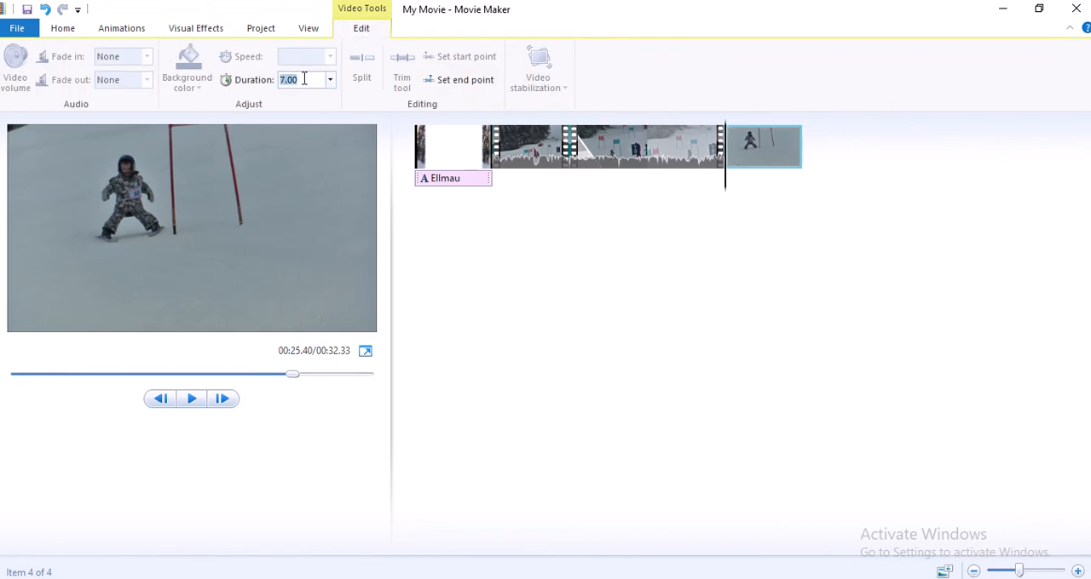
{"action": "type", "text": "14"}
{"action": "key", "text": "Return"}
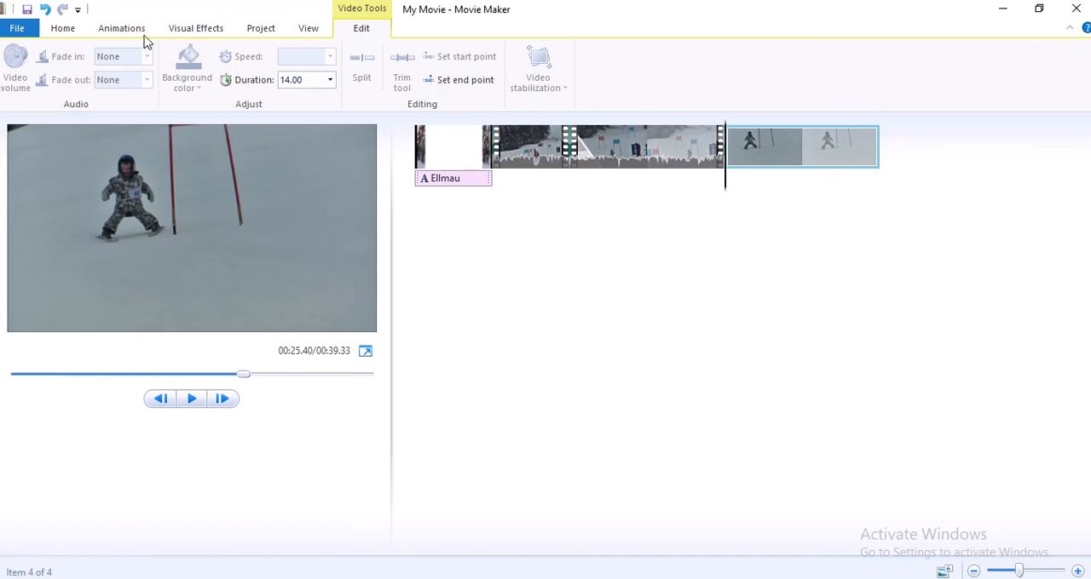
Add a caption at the start of the snapshot and set its text duration to 7 seconds
{"action": "left_click", "coordinate": [70, 30]}
{"action": "left_click", "coordinate": [283, 68]}
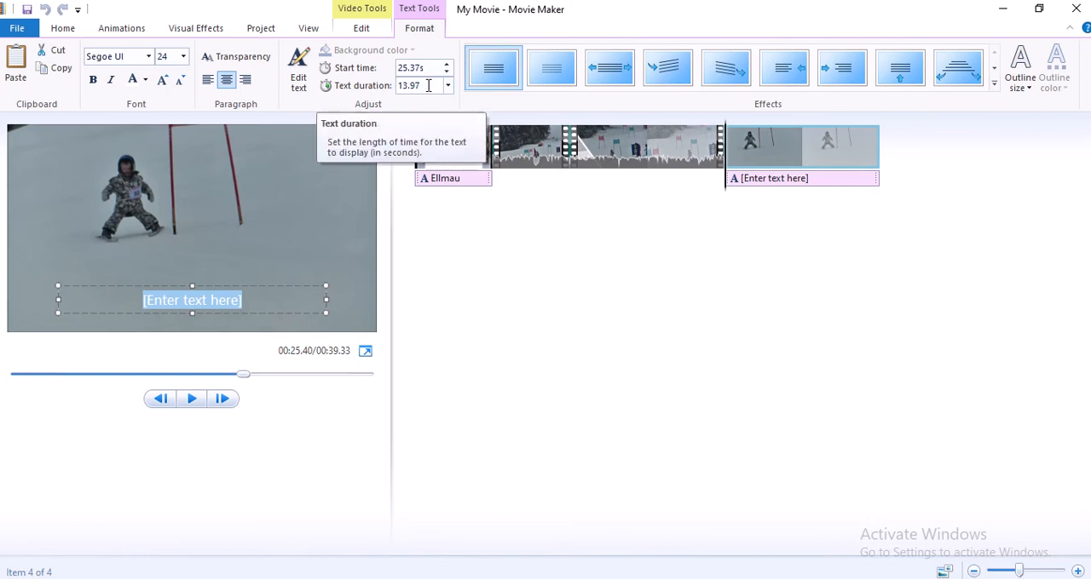
{"action": "left_click", "coordinate": [429, 86]}
{"action": "type", "text": "7"}
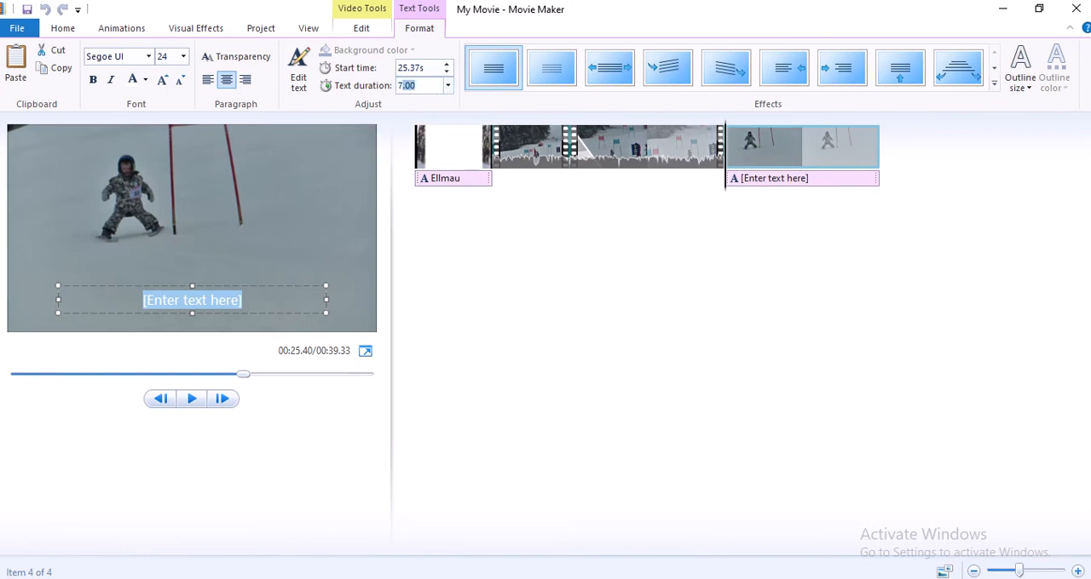
{"action": "key", "text": "Return"}
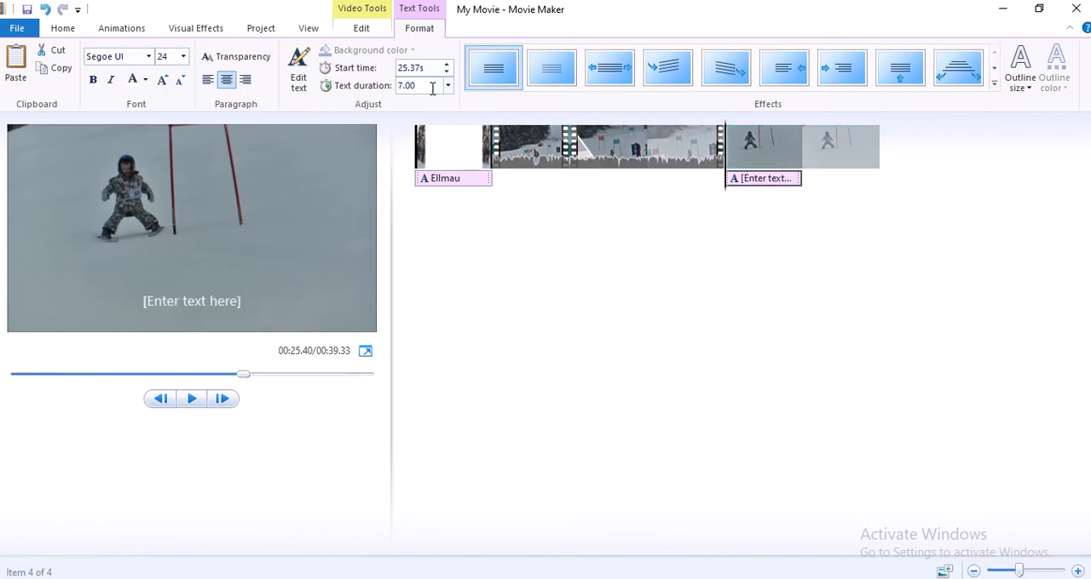
Replace the caption placeholder with "Ski School for Children", then widen its text box to fit one line and move it up
{"action": "double_click", "coordinate": [195, 302]}
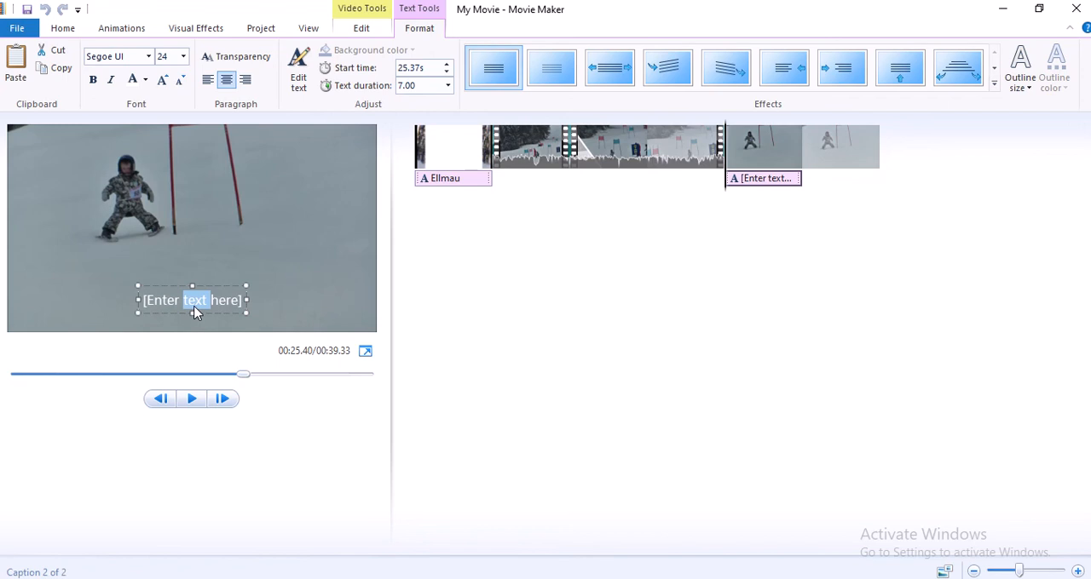
{"action": "left_click_drag", "start_coordinate": [143, 300], "coordinate": [243, 299]}
{"action": "type", "text": "Ski"}
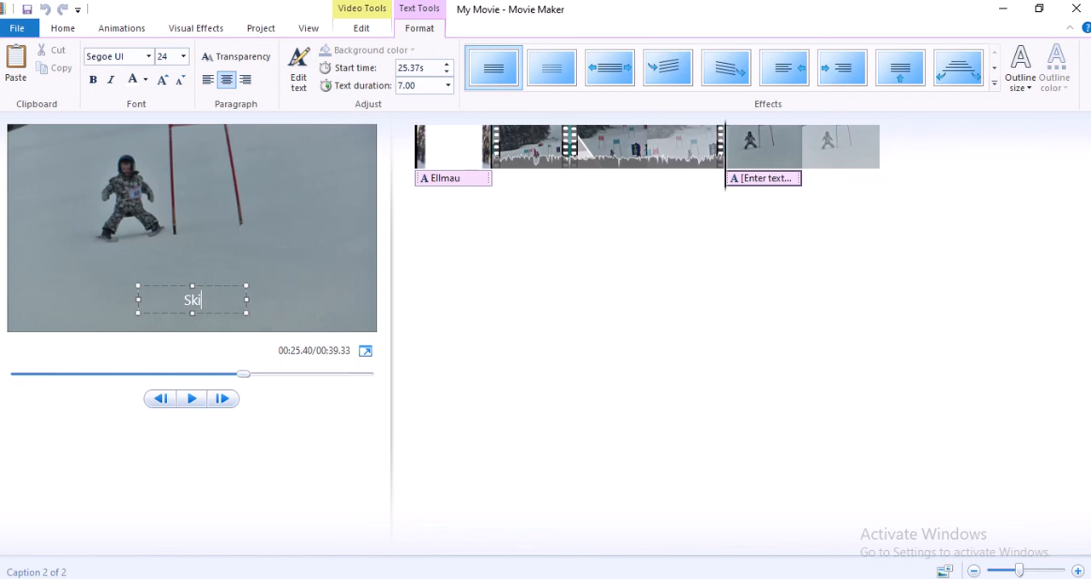
{"action": "type", "text": " School for Childern"}
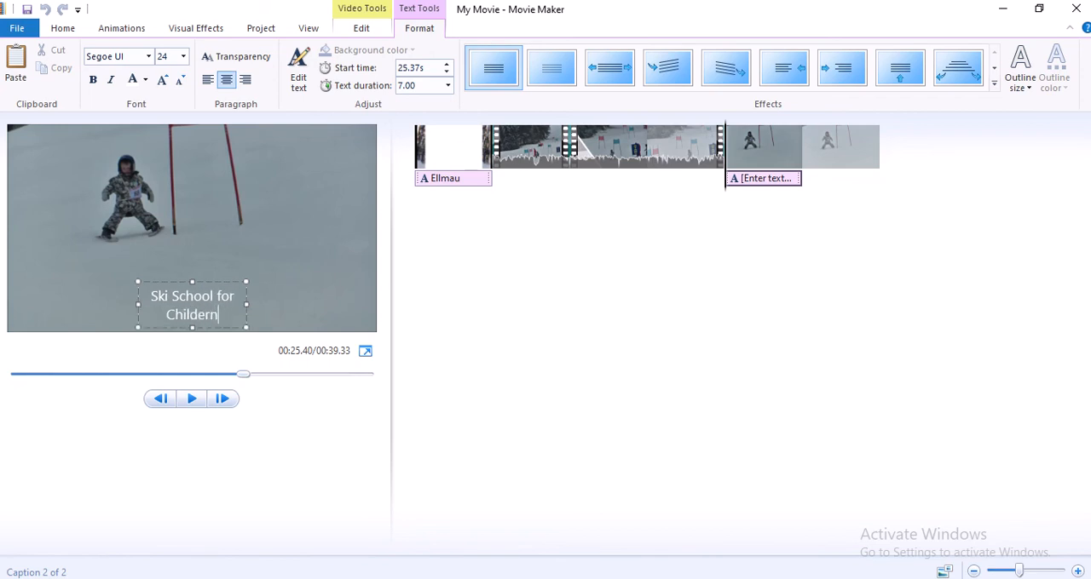
{"action": "key", "text": "BackSpace"}
{"action": "key", "text": "BackSpace"}
{"action": "key", "text": "BackSpace"}
{"action": "type", "text": "ren"}
{"action": "left_click_drag", "start_coordinate": [135, 298], "coordinate": [89, 296]}
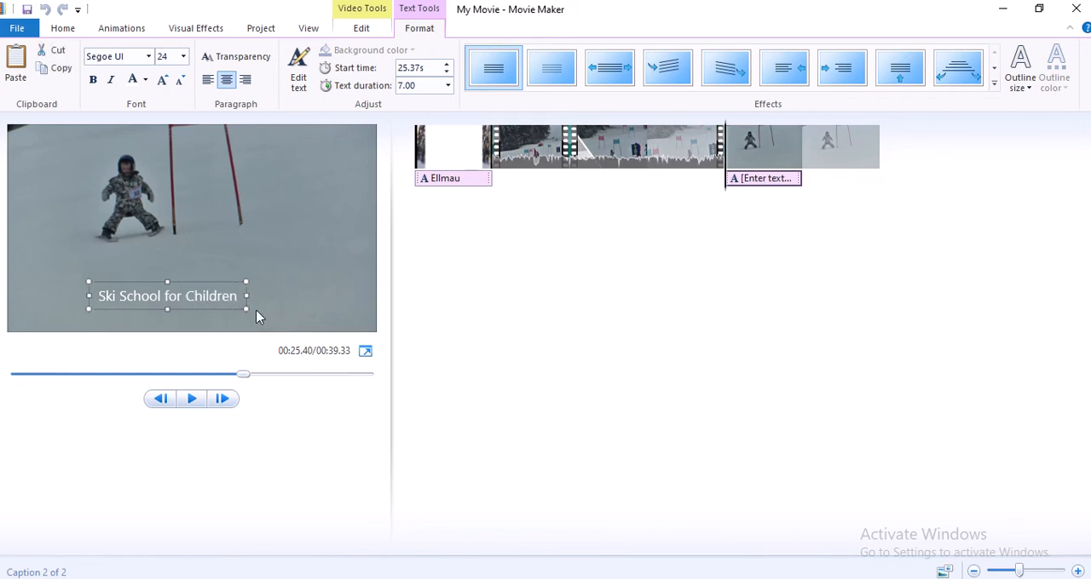
{"action": "left_click_drag", "start_coordinate": [224, 279], "coordinate": [245, 228]}
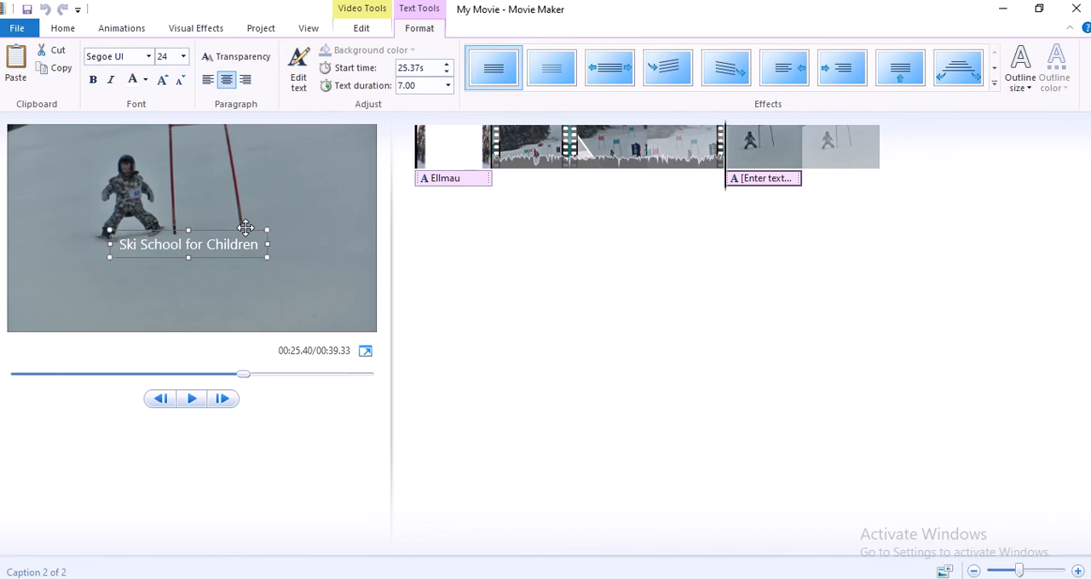
Add the lines "Learn Skiing" and "Ellmau, Austria" below the caption's first line
{"action": "left_click", "coordinate": [257, 244]}
{"action": "key", "text": "Return"}
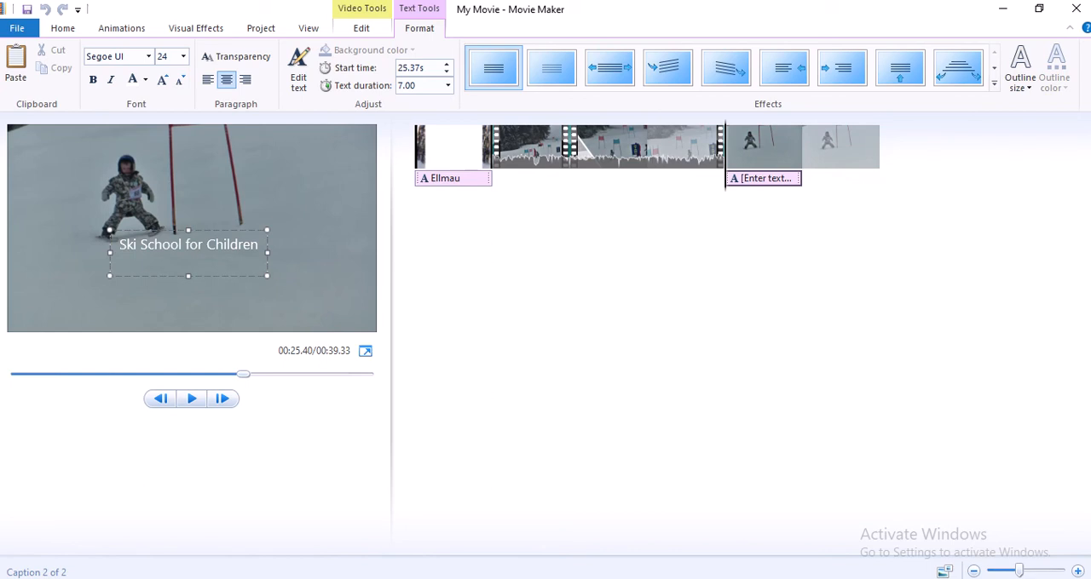
{"action": "type", "text": "Skiing"}
{"action": "key", "text": "Return"}
{"action": "type", "text": "E"}
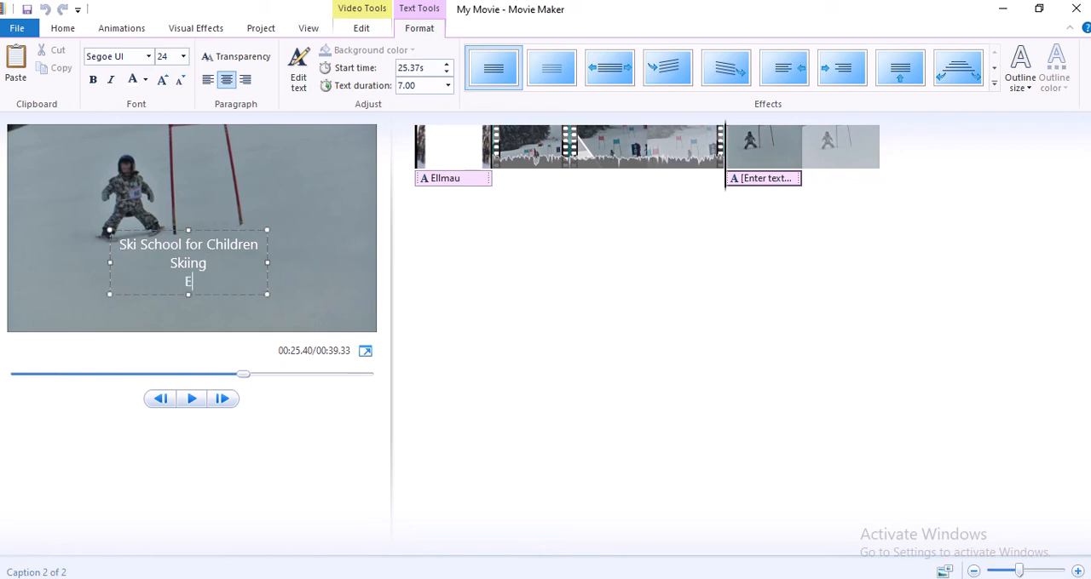
{"action": "type", "text": "llmau, Austria"}
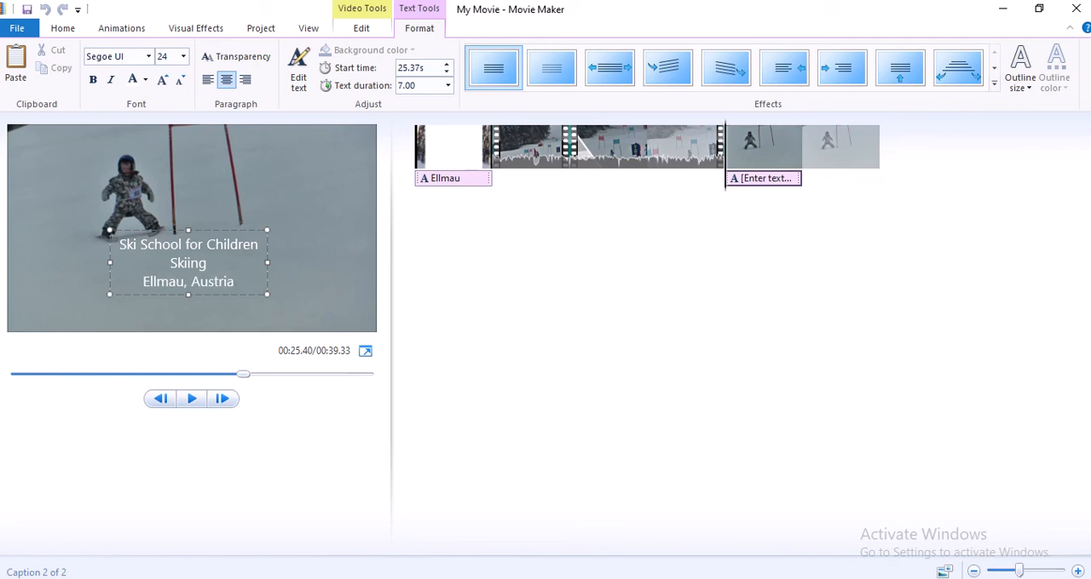
{"action": "left_click", "coordinate": [168, 265]}
{"action": "type", "text": "Learn"}
{"action": "left_click", "coordinate": [246, 230]}
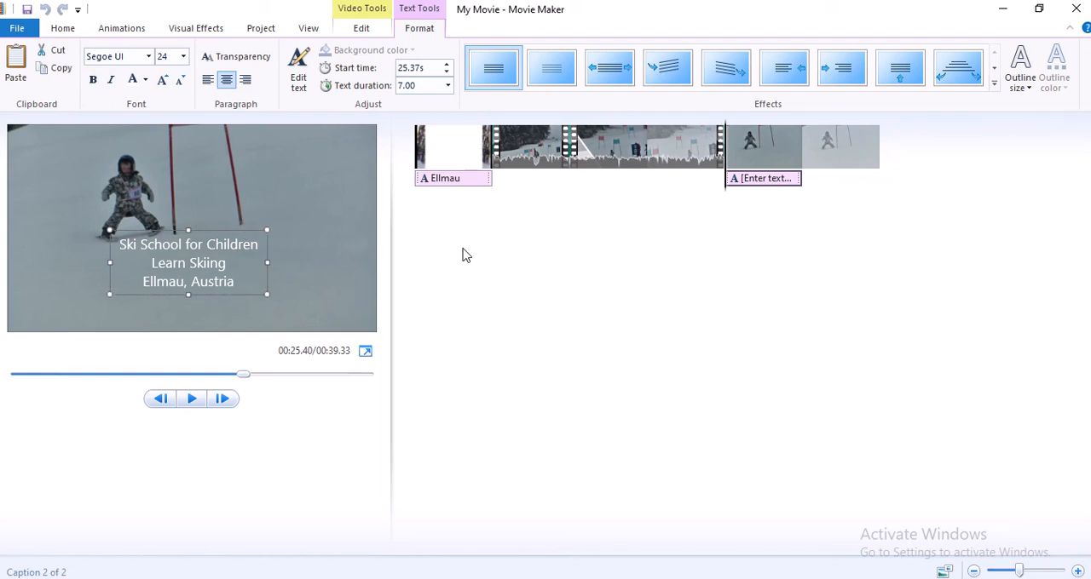
Apply the Stretch effect to the caption and enlarge its text to size 36, fitting the text box around all three lines
{"action": "left_click", "coordinate": [612, 75]}
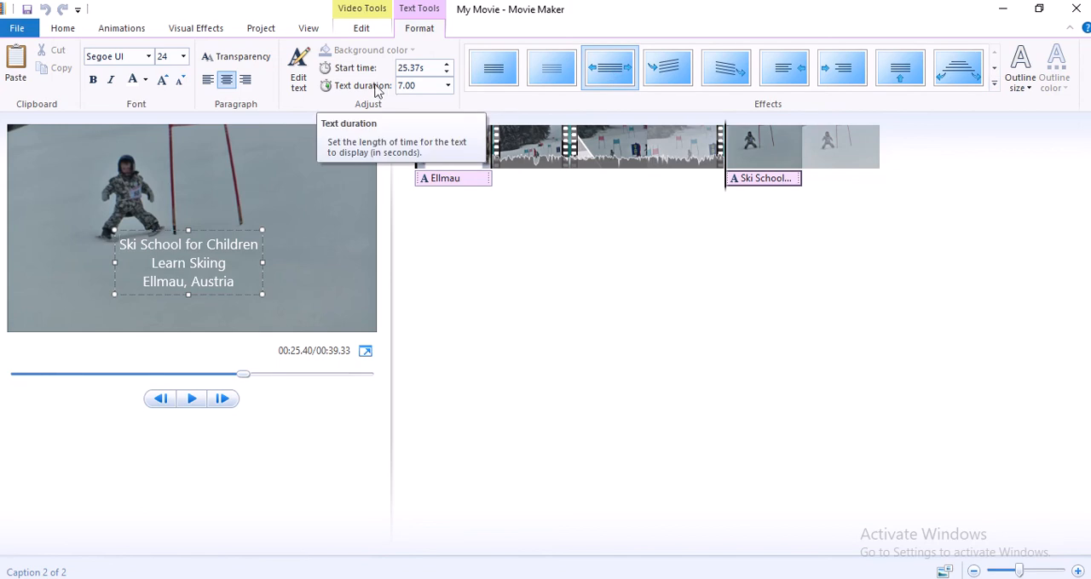
{"action": "left_click", "coordinate": [162, 80]}
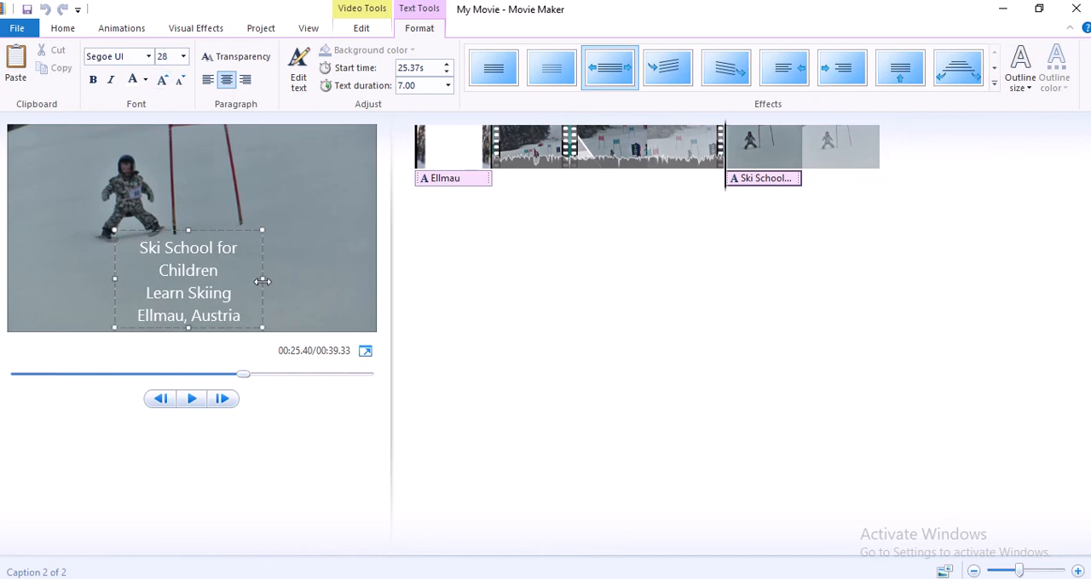
{"action": "left_click_drag", "start_coordinate": [262, 279], "coordinate": [345, 279]}
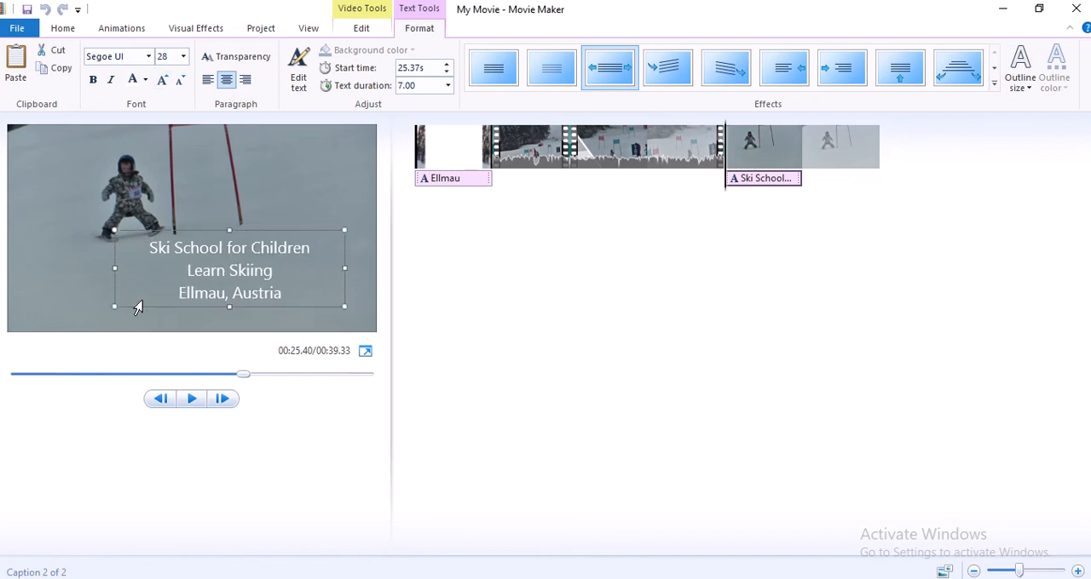
{"action": "left_click_drag", "start_coordinate": [112, 268], "coordinate": [72, 269]}
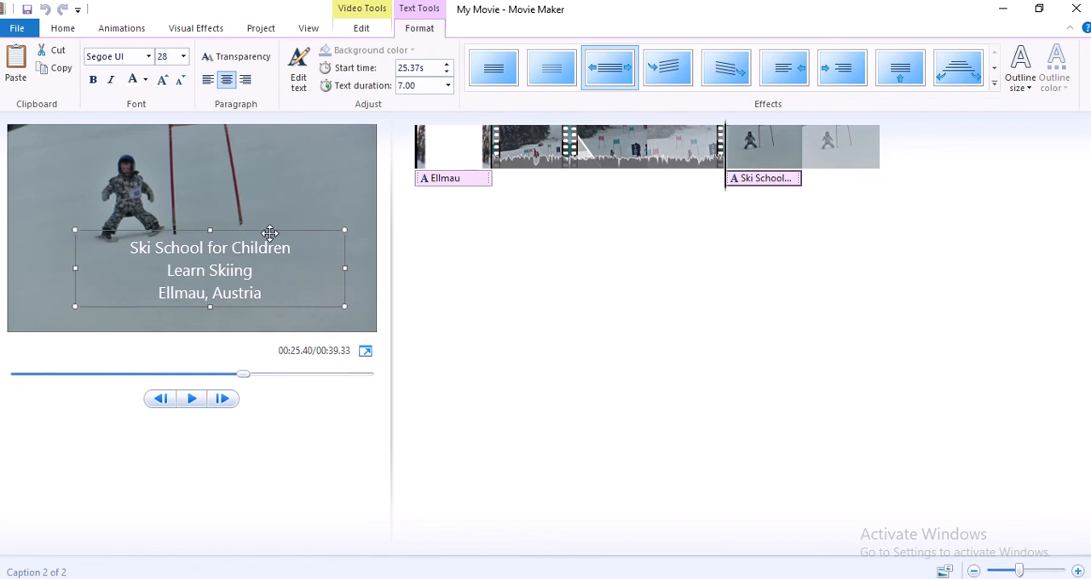
{"action": "left_click_drag", "start_coordinate": [281, 232], "coordinate": [247, 243]}
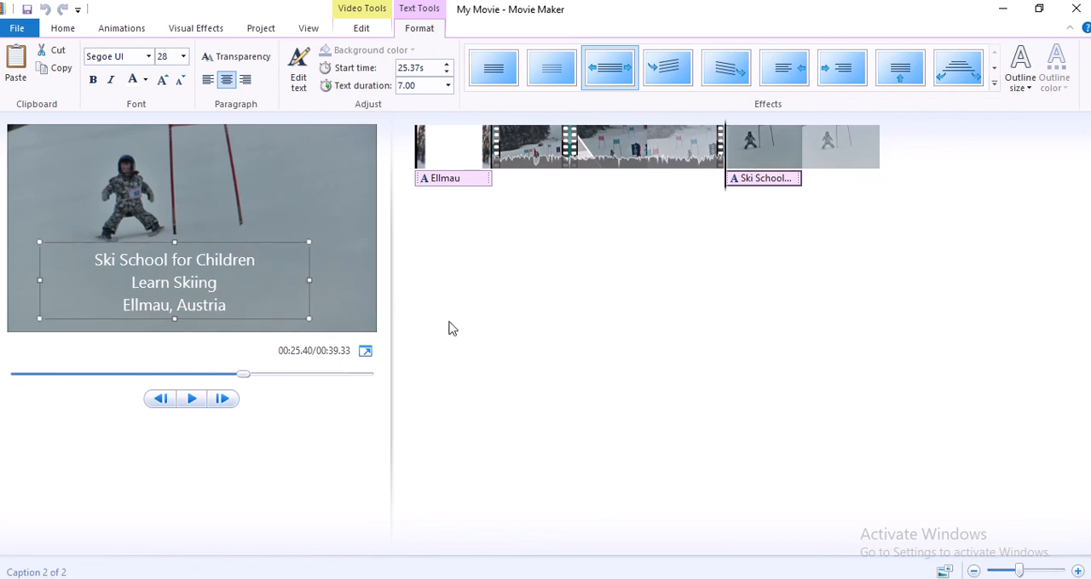
{"action": "left_click", "coordinate": [163, 79]}
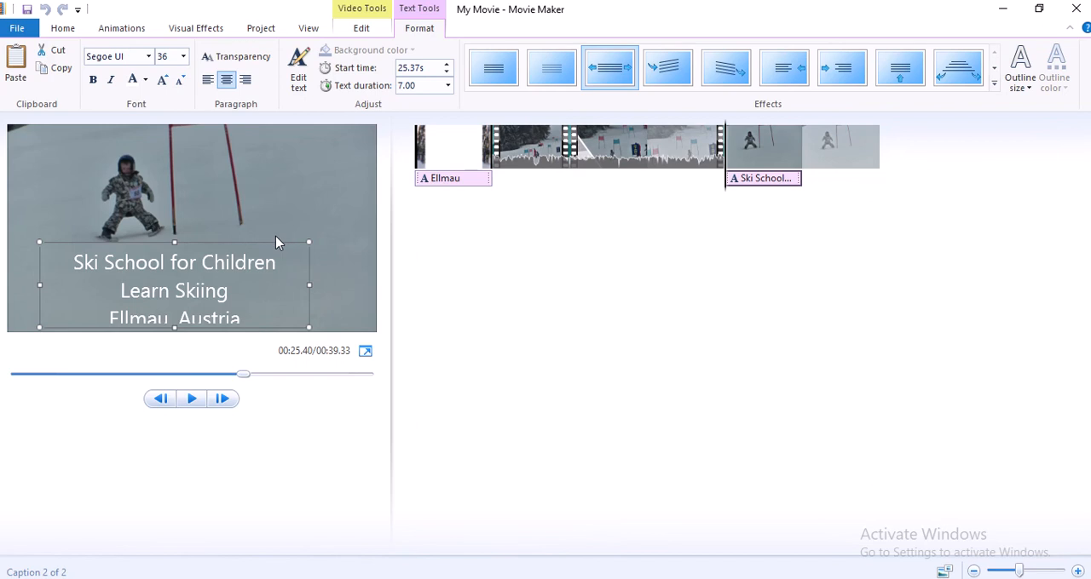
{"action": "left_click_drag", "start_coordinate": [275, 241], "coordinate": [275, 218]}
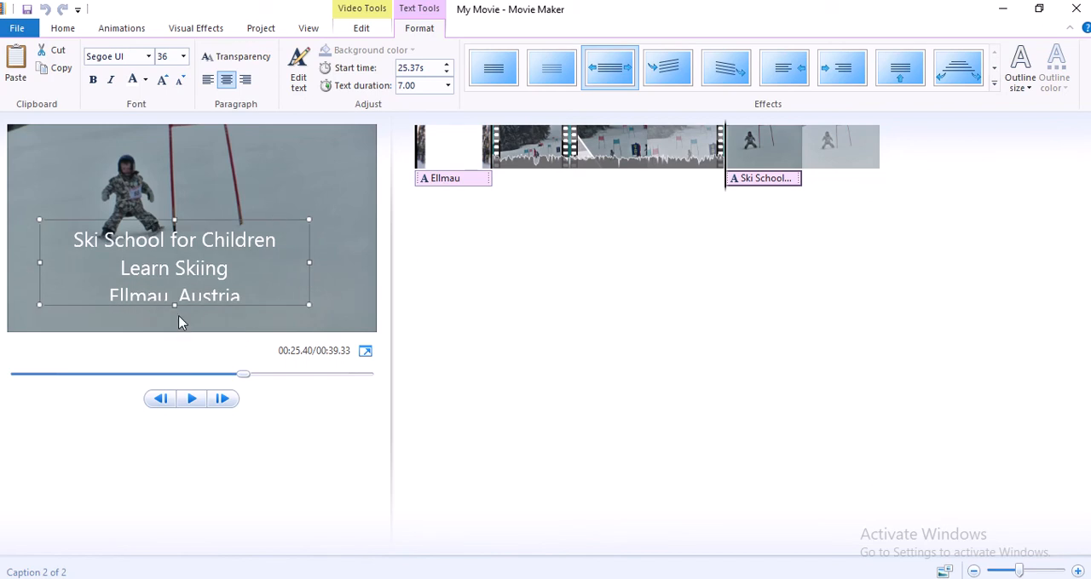
{"action": "left_click_drag", "start_coordinate": [174, 307], "coordinate": [175, 326]}
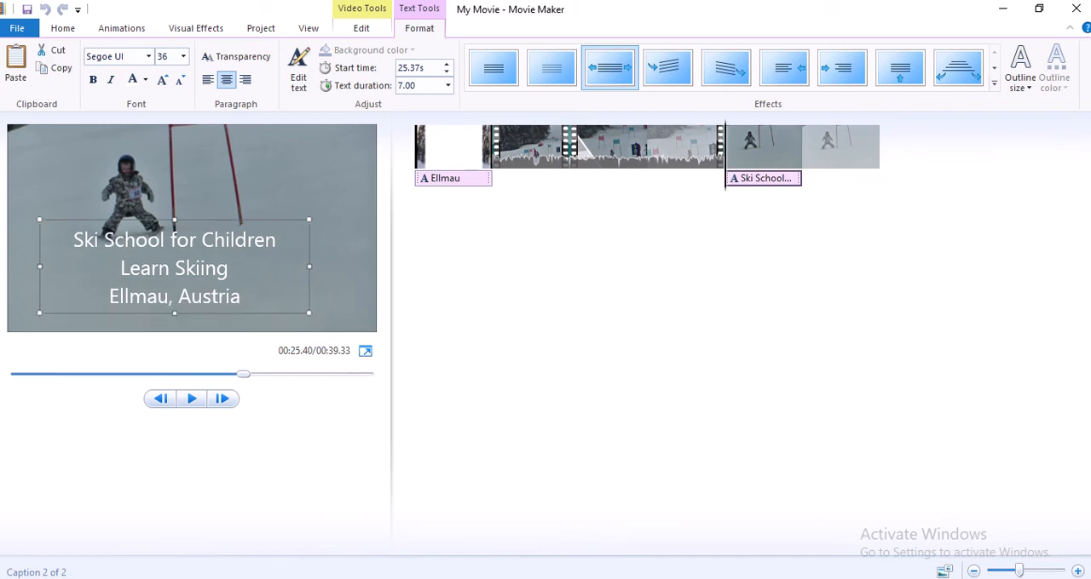
Recheck the credits requirement of task 4 in the question paper, then paste a copy of the caption over the snapshot's second half
{"action": "key", "text": "alt+Tab"}
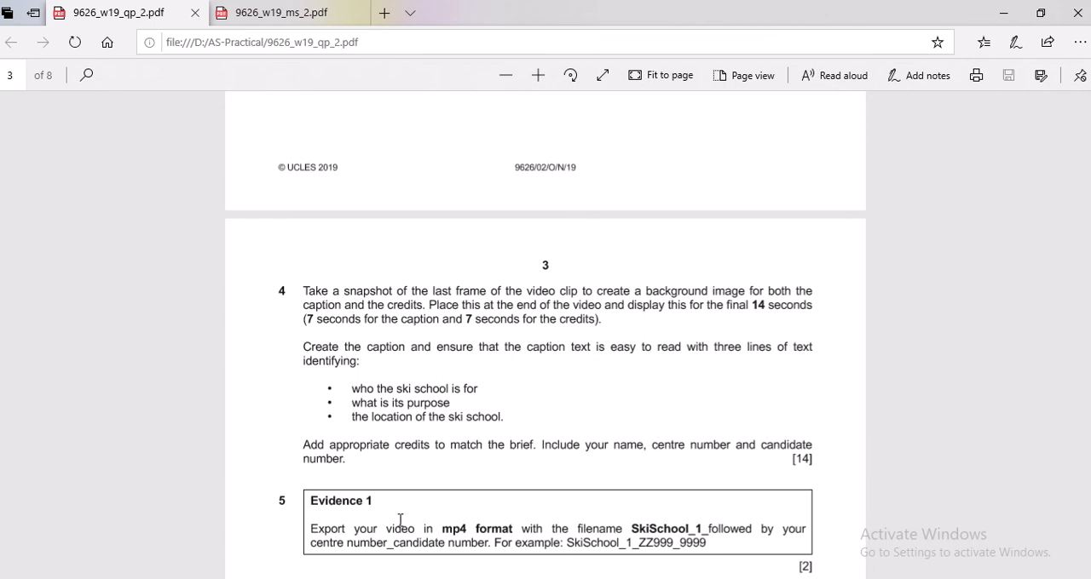
{"action": "key", "text": "alt+Tab"}
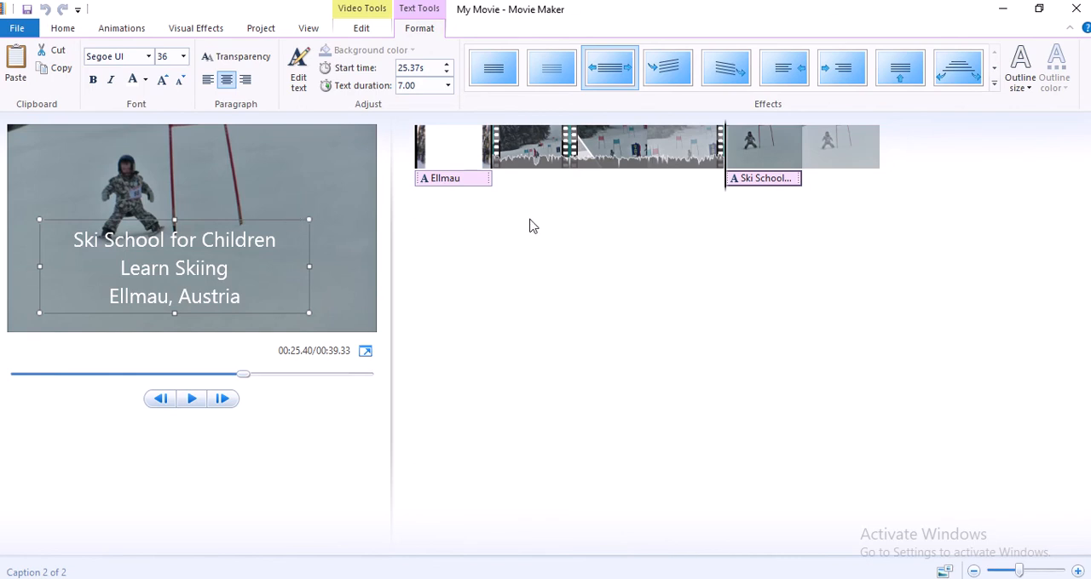
{"action": "left_click", "coordinate": [755, 184]}
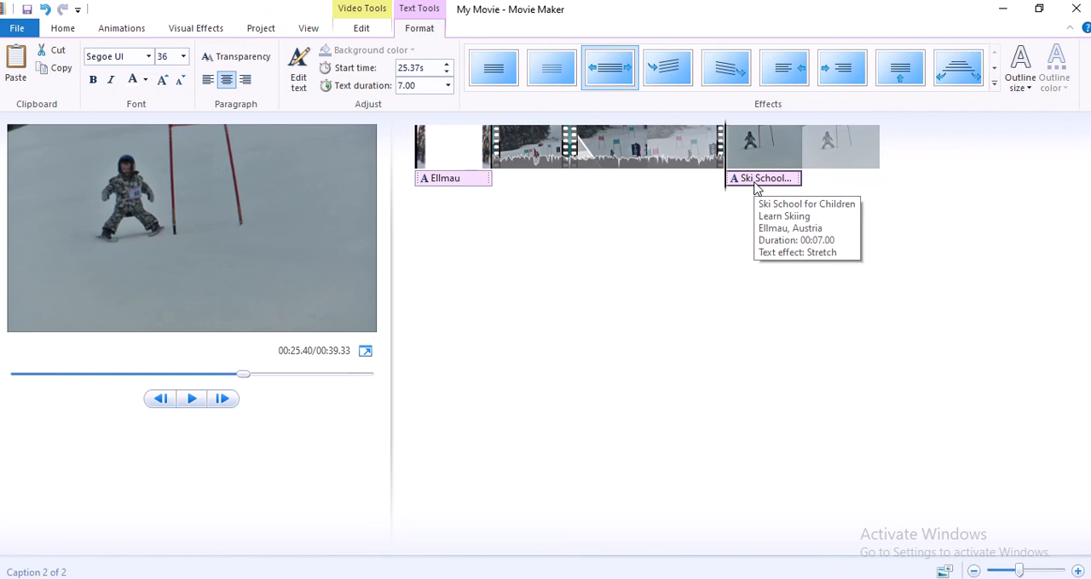
{"action": "left_click", "coordinate": [823, 159]}
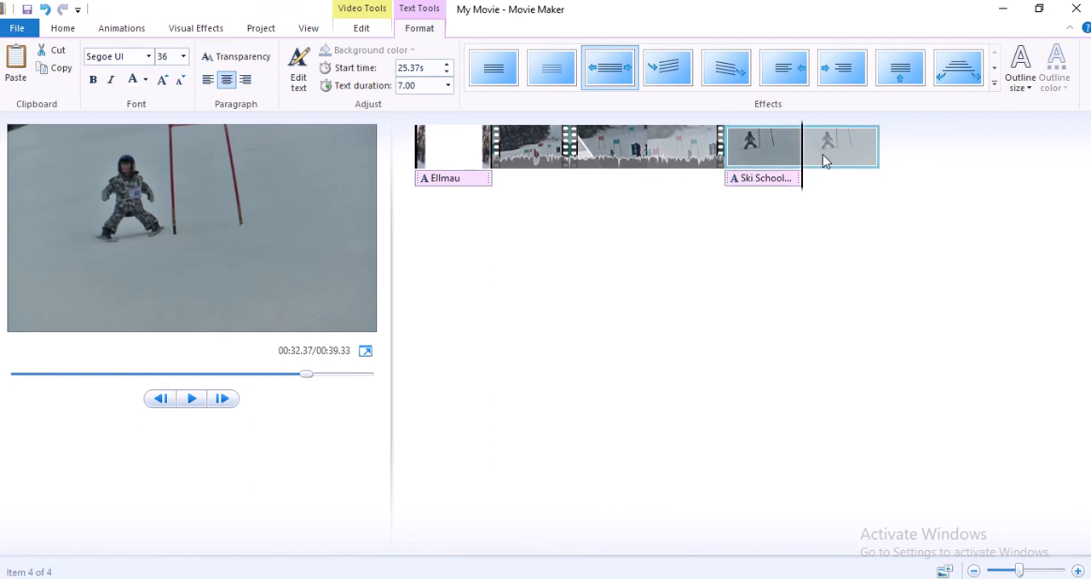
{"action": "key", "text": "ctrl+v"}
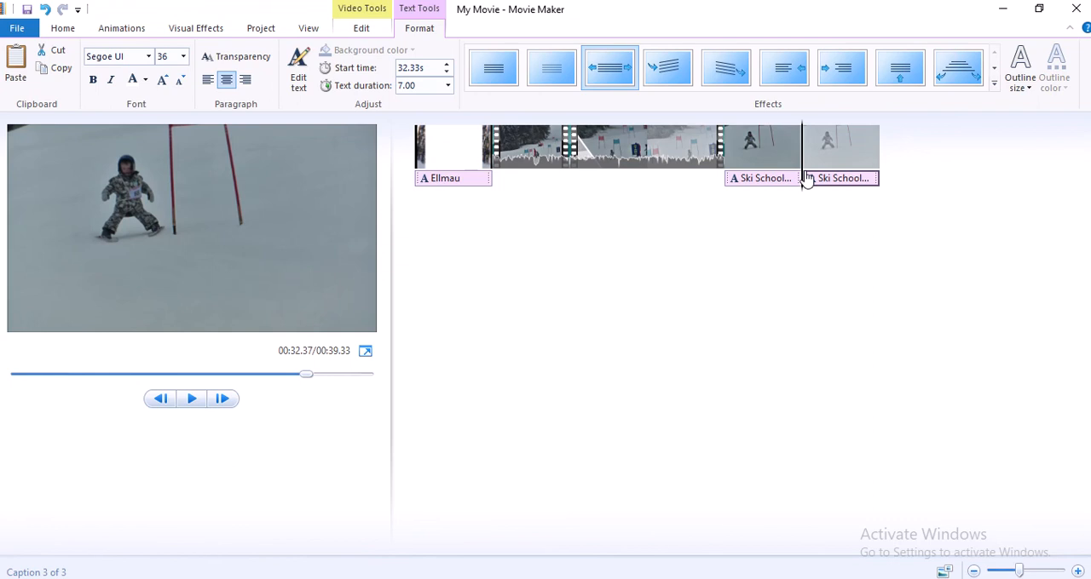
Replace the pasted caption's text with three credit lines: "Yourname", "Center no" and "Candidate no"
{"action": "left_click", "coordinate": [829, 180]}
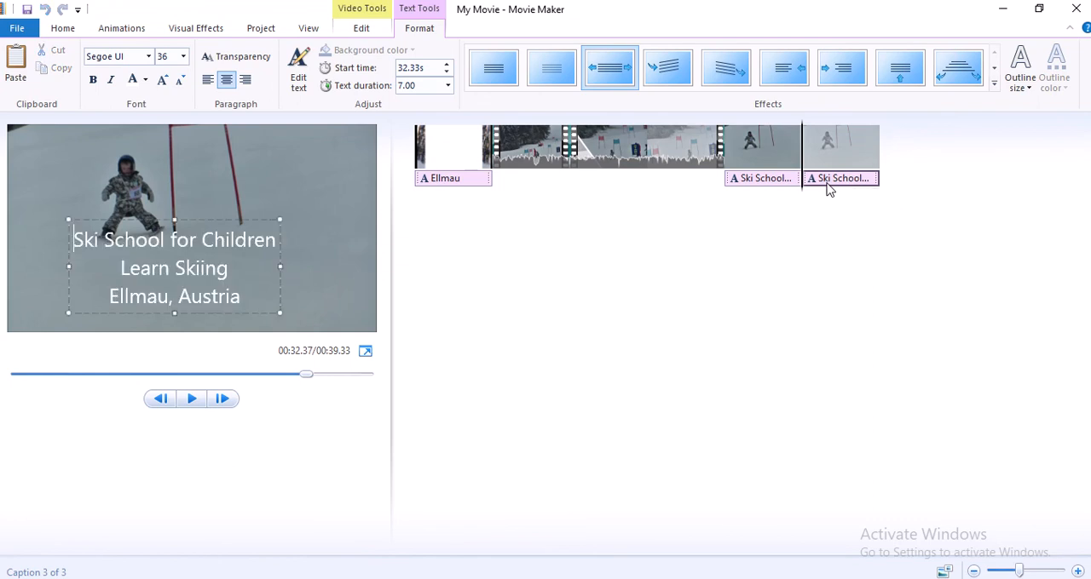
{"action": "left_click_drag", "start_coordinate": [246, 297], "coordinate": [76, 244]}
{"action": "type", "text": "Yourname"}
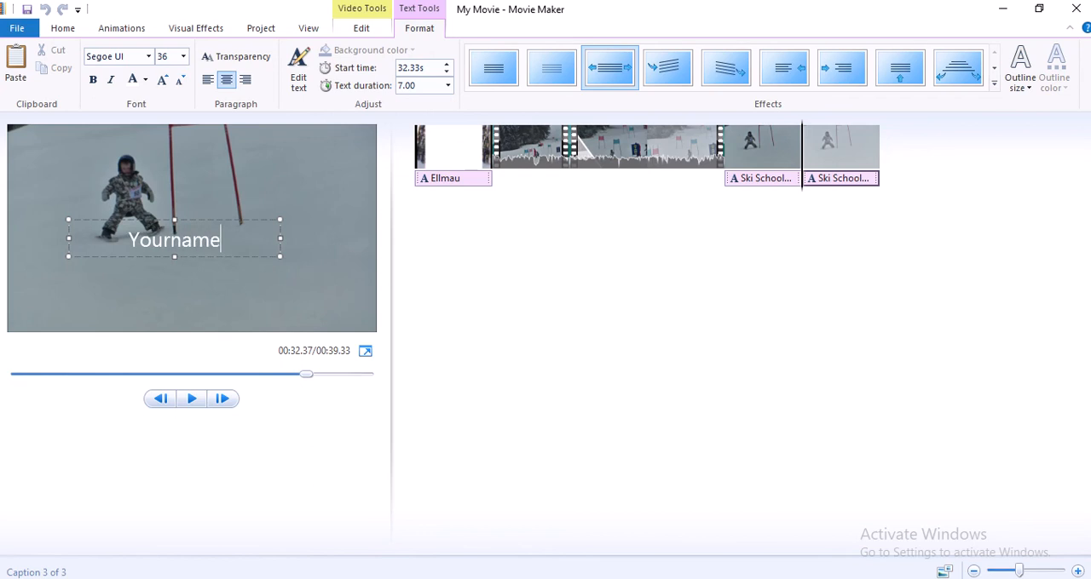
{"action": "key", "text": "Return"}
{"action": "type", "text": "Center"}
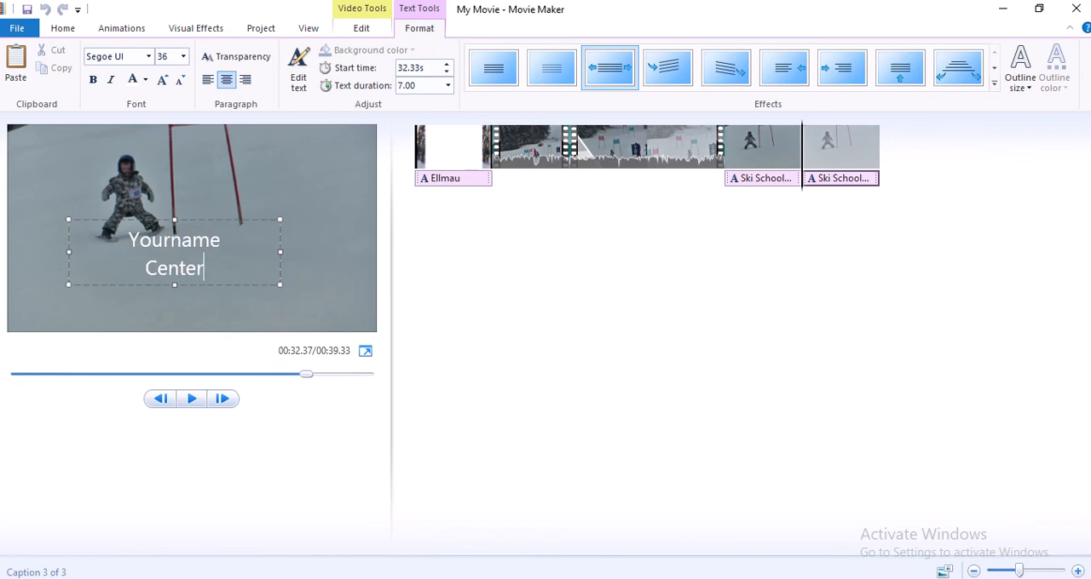
{"action": "type", "text": " nu"}
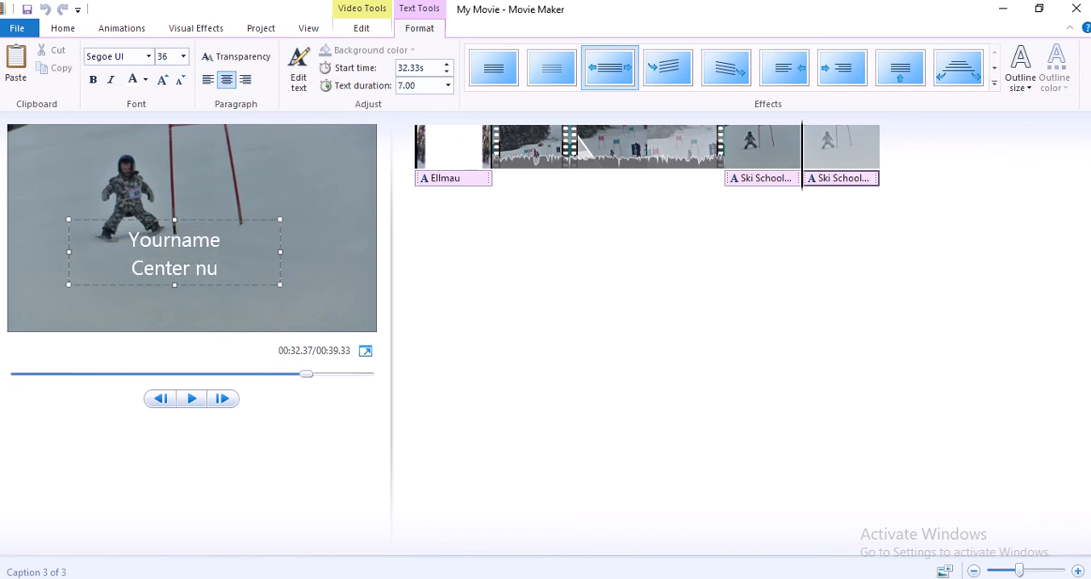
{"action": "key", "text": "BackSpace"}
{"action": "type", "text": "o"}
{"action": "key", "text": "Return"}
{"action": "type", "text": "Ca"}
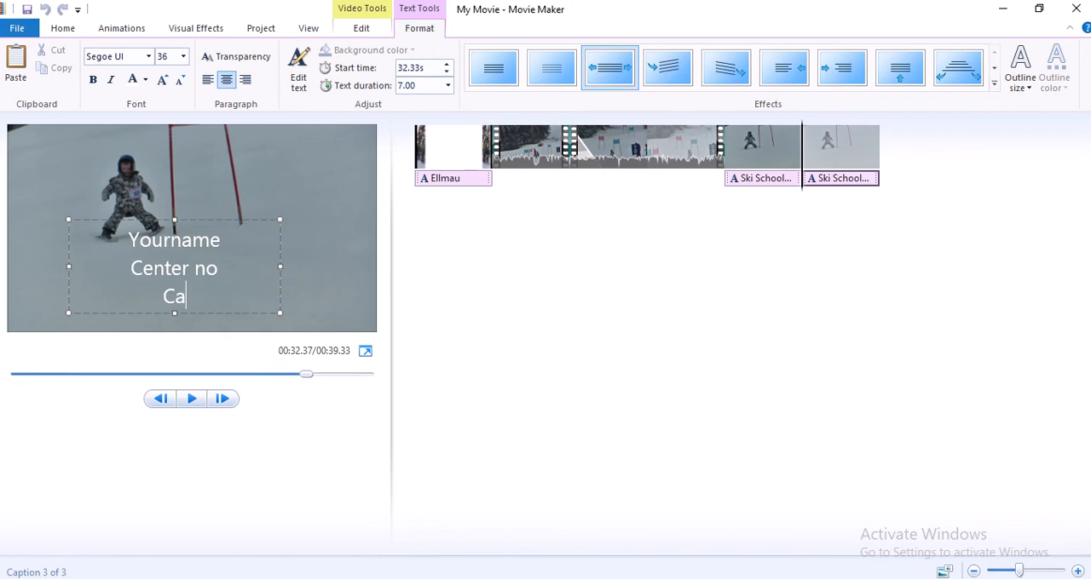
{"action": "type", "text": "ndidate no"}
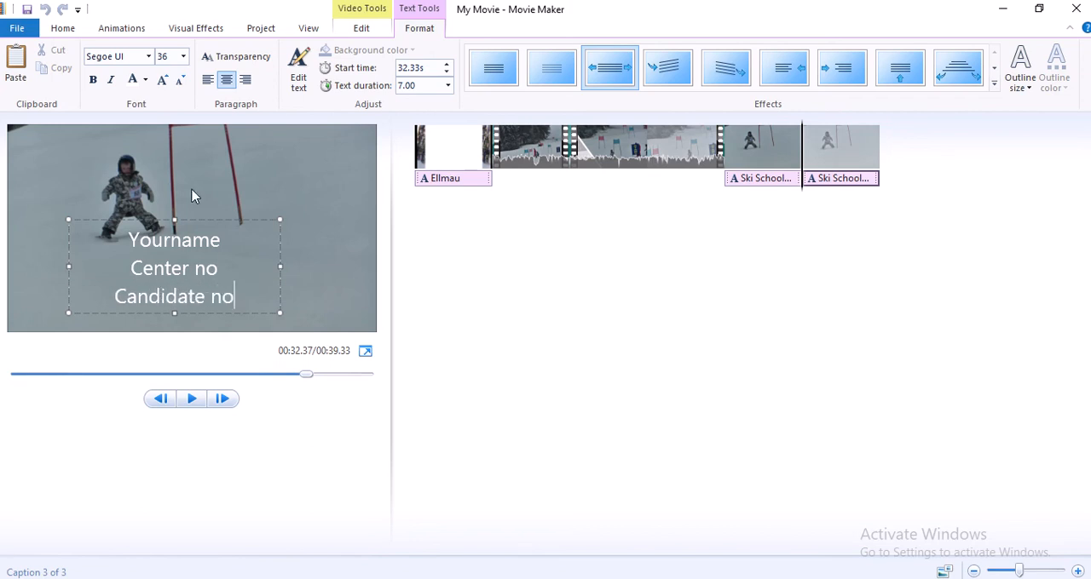
Apply the upward scrolling effect to the credits text, then preview the movie from the opening title
{"action": "left_click", "coordinate": [221, 218]}
{"action": "left_click", "coordinate": [906, 76]}
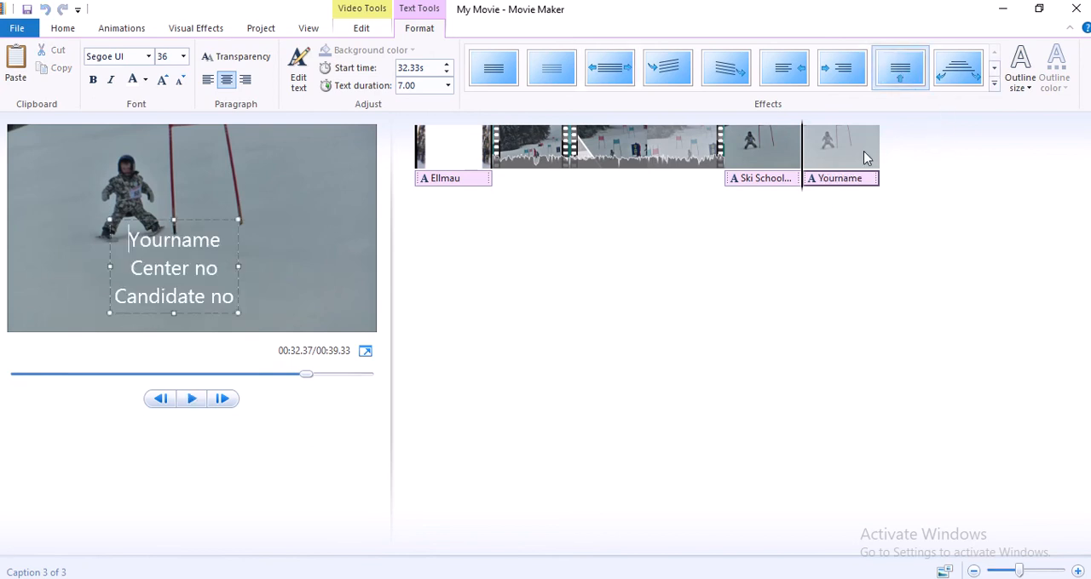
{"action": "left_click", "coordinate": [468, 161]}
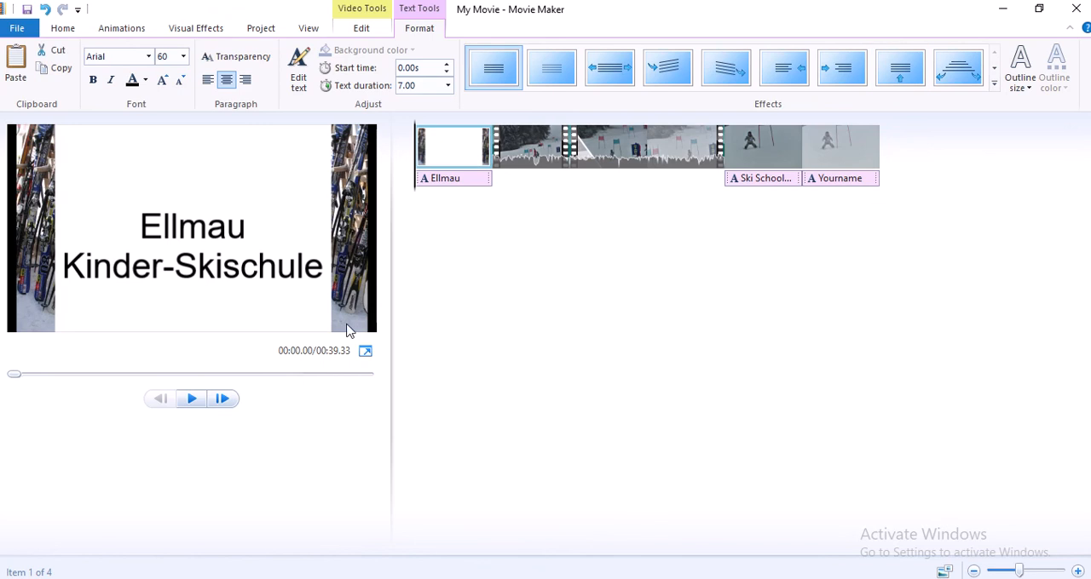
{"action": "left_click", "coordinate": [191, 398]}
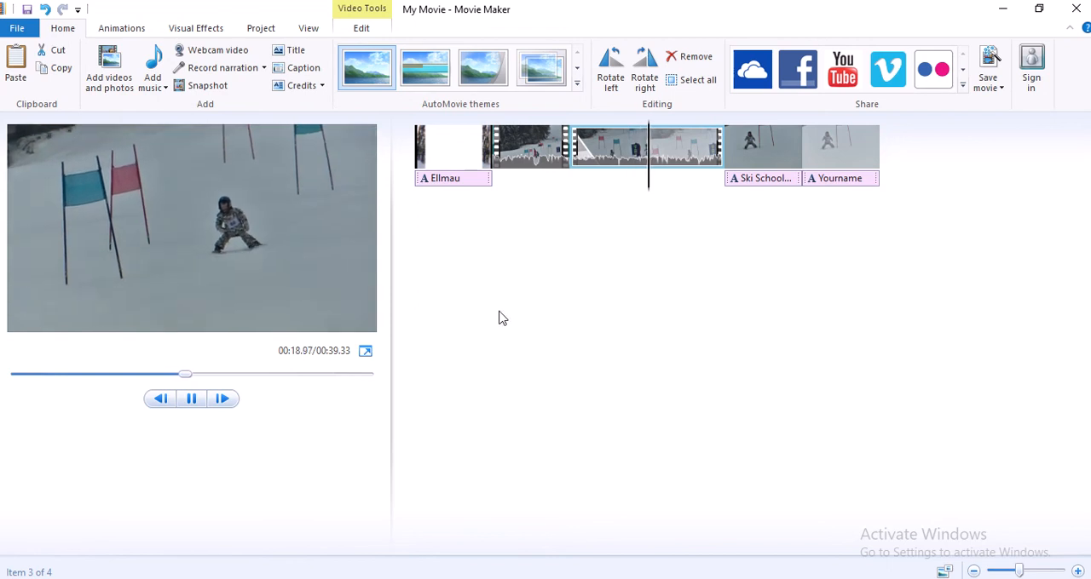
Check the video volume of the second ski clip, then preview the movie from that clip through the credits
{"action": "left_click", "coordinate": [604, 159]}
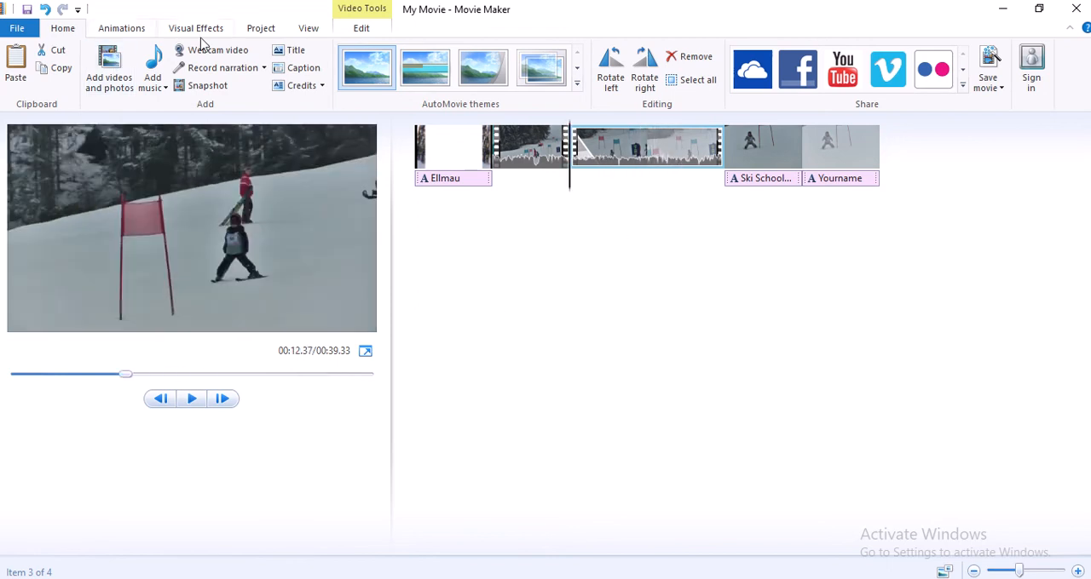
{"action": "left_click", "coordinate": [361, 28]}
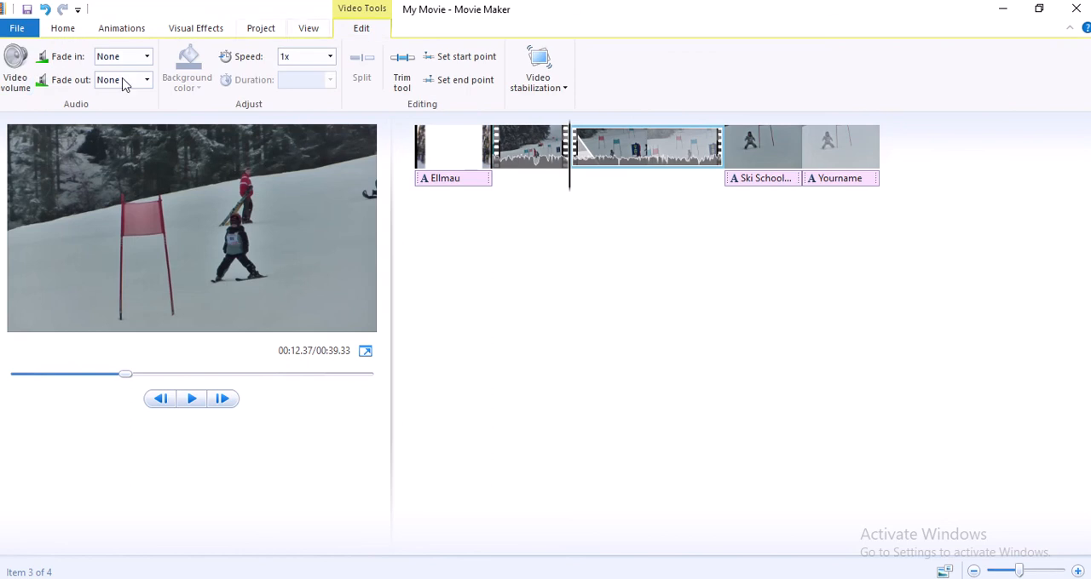
{"action": "left_click", "coordinate": [16, 72]}
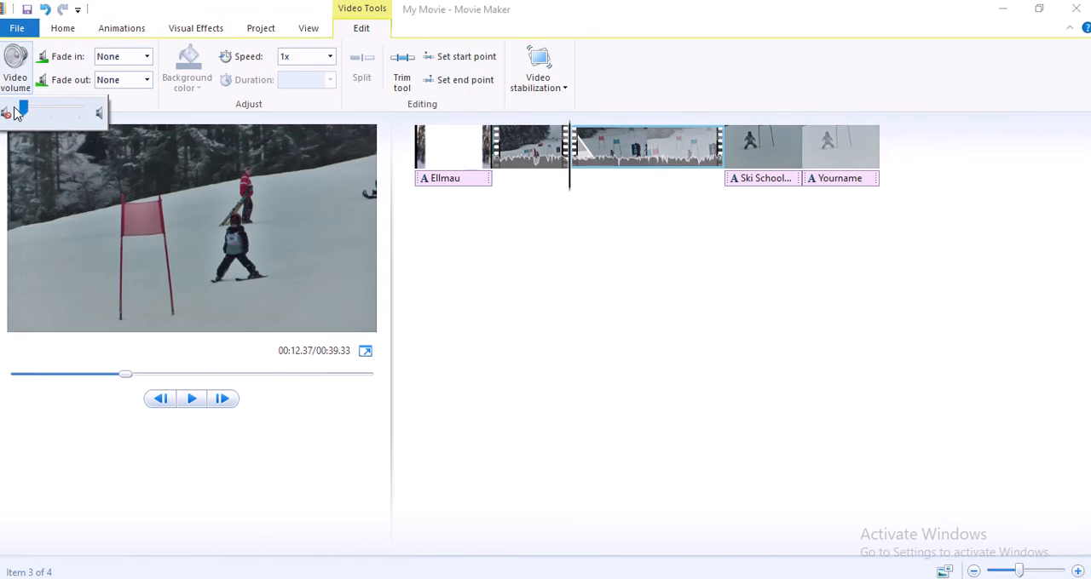
{"action": "left_click", "coordinate": [193, 398]}
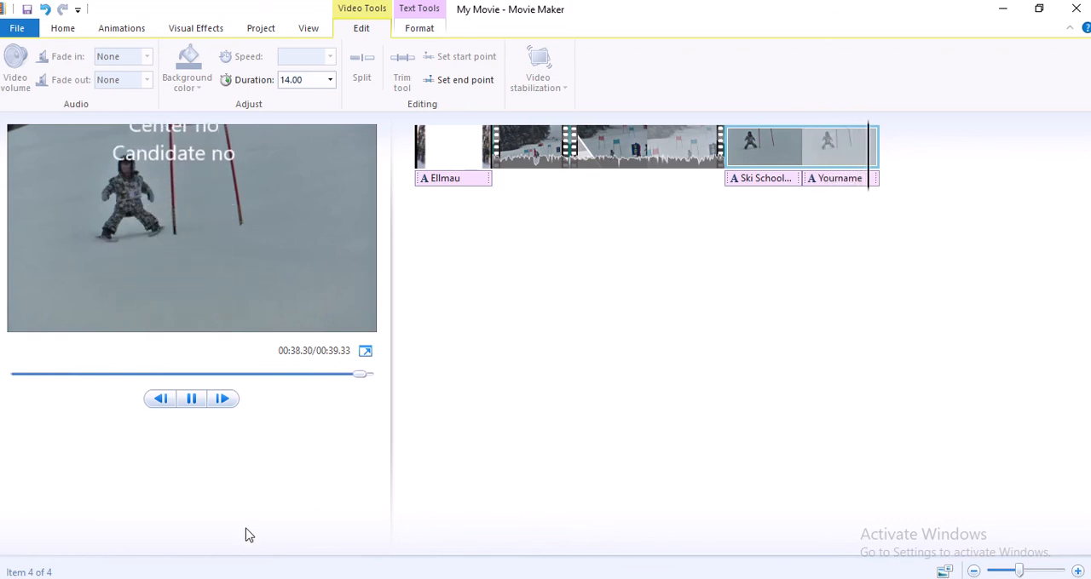
Read task 5 in the question paper for the required export format and file name
{"action": "left_click", "coordinate": [148, 569]}
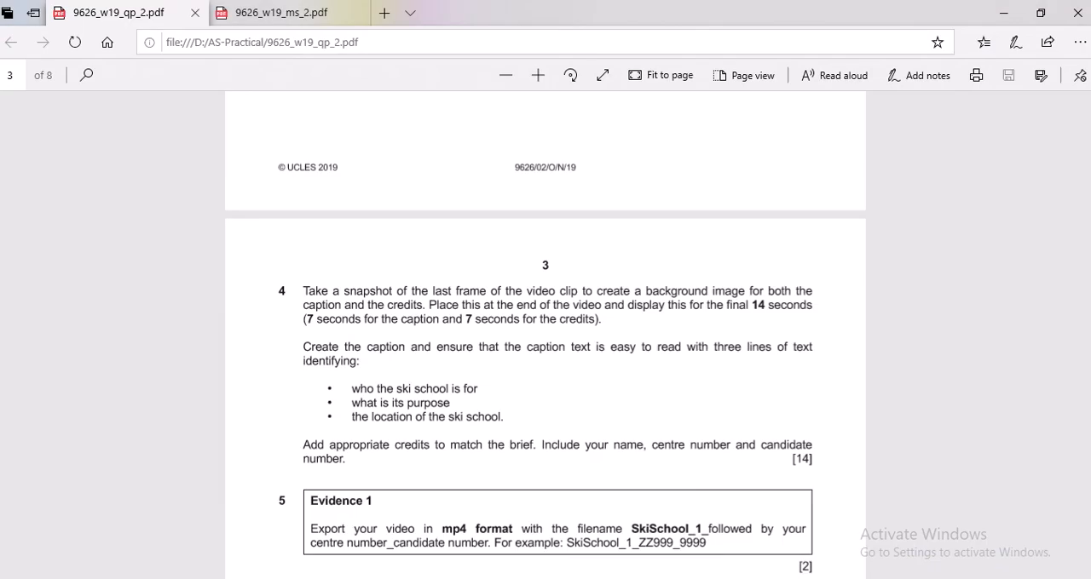
{"action": "scroll", "coordinate": [477, 466], "scroll_direction": "down", "scroll_amount": 5}
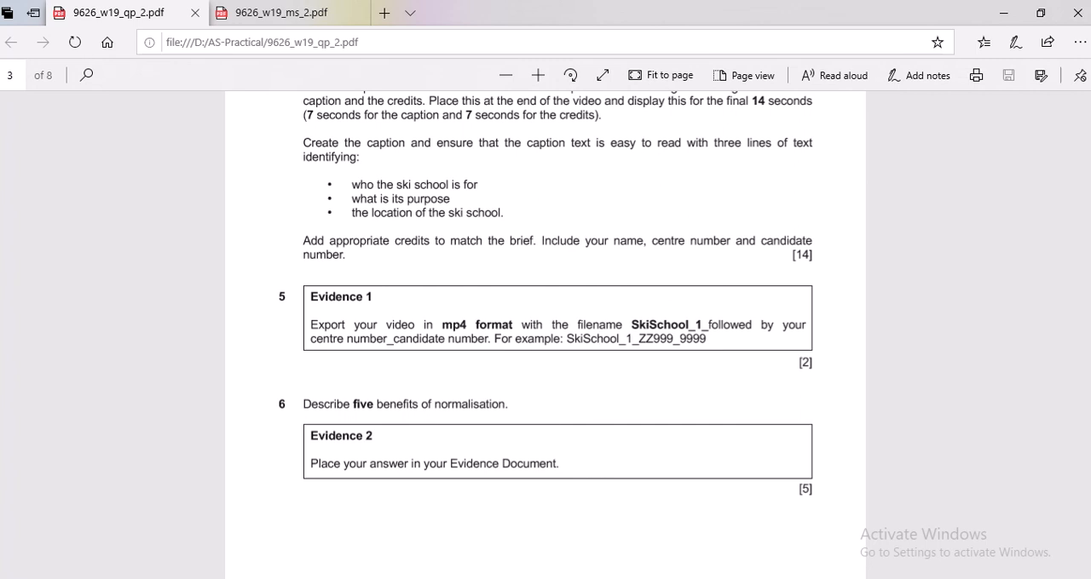
{"action": "key", "text": "alt+Tab"}
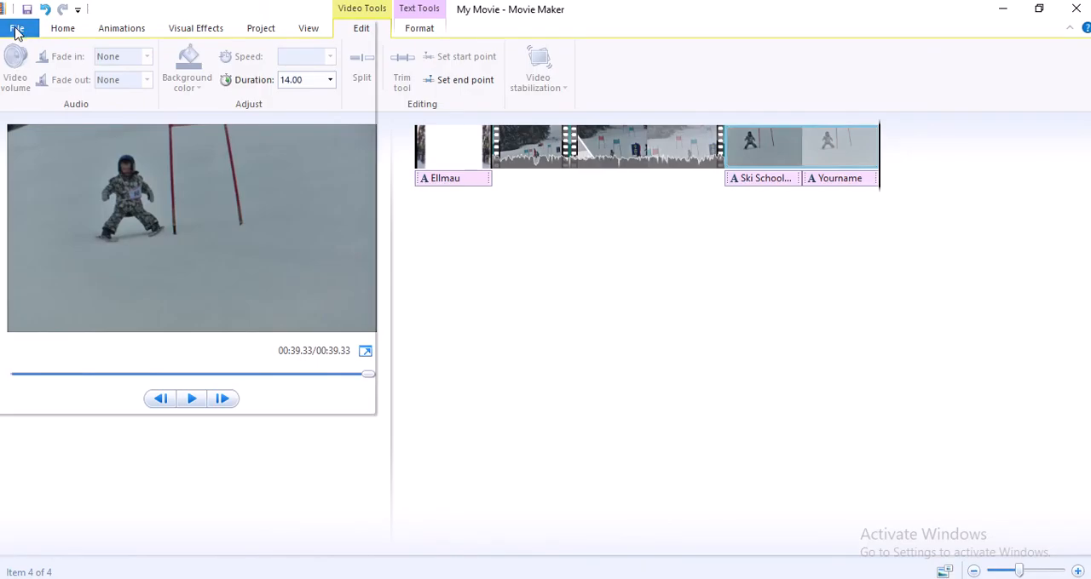
Export the movie as an MPEG-4 file in Practical_Nov_2019, named "SkiSchool_1_" followed by the centre number and candidate number
{"action": "left_click", "coordinate": [15, 30]}
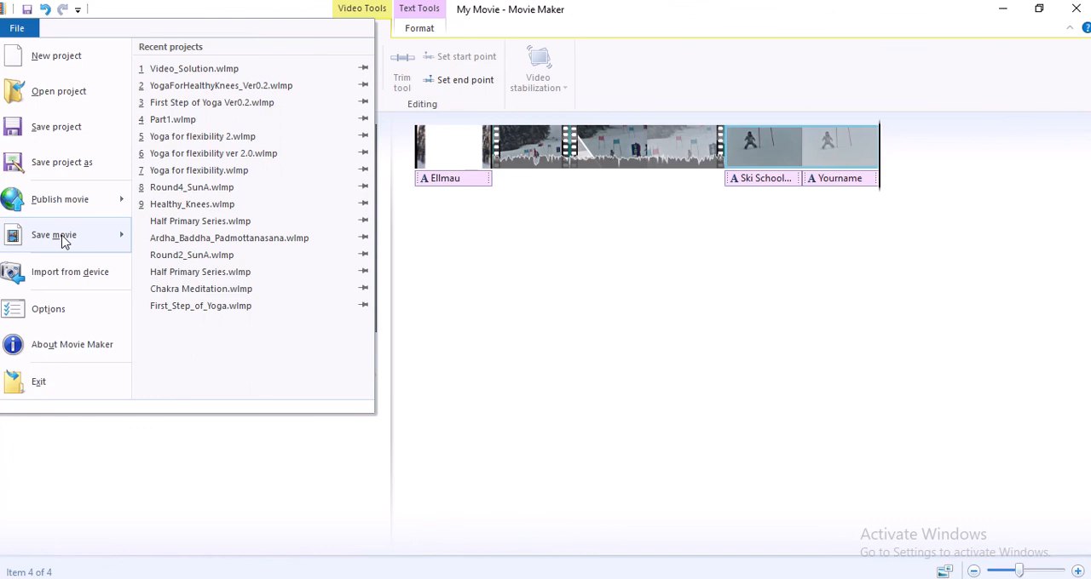
{"action": "mouse_move", "coordinate": [62, 242]}
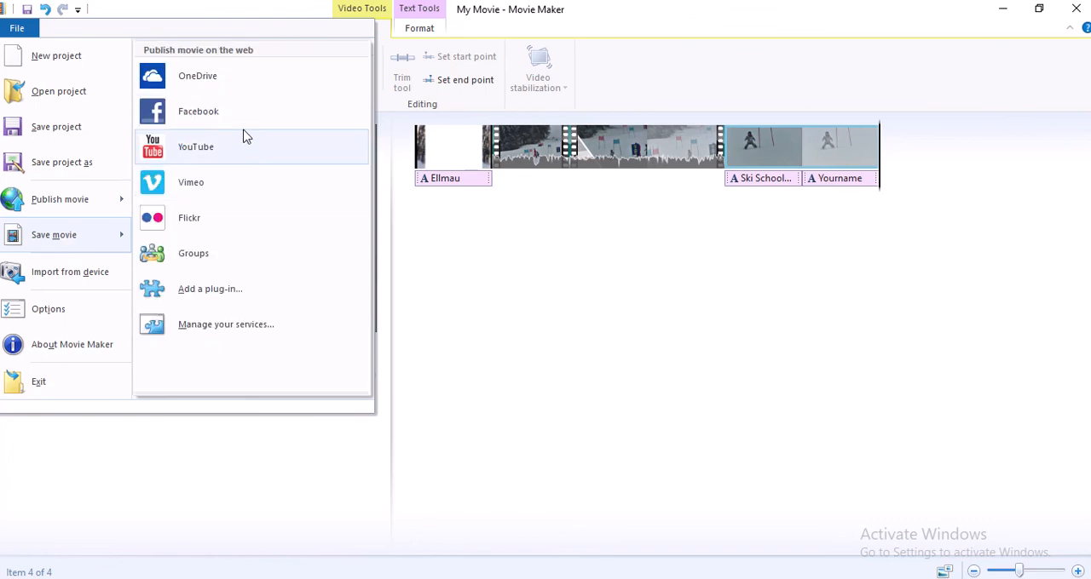
{"action": "left_click", "coordinate": [206, 127]}
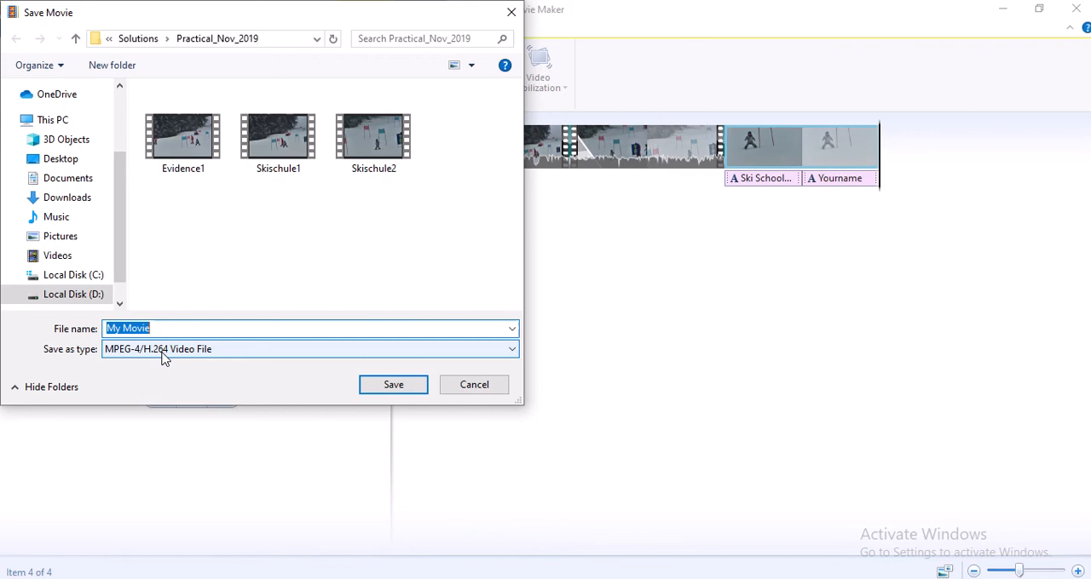
{"action": "type", "text": "Sk"}
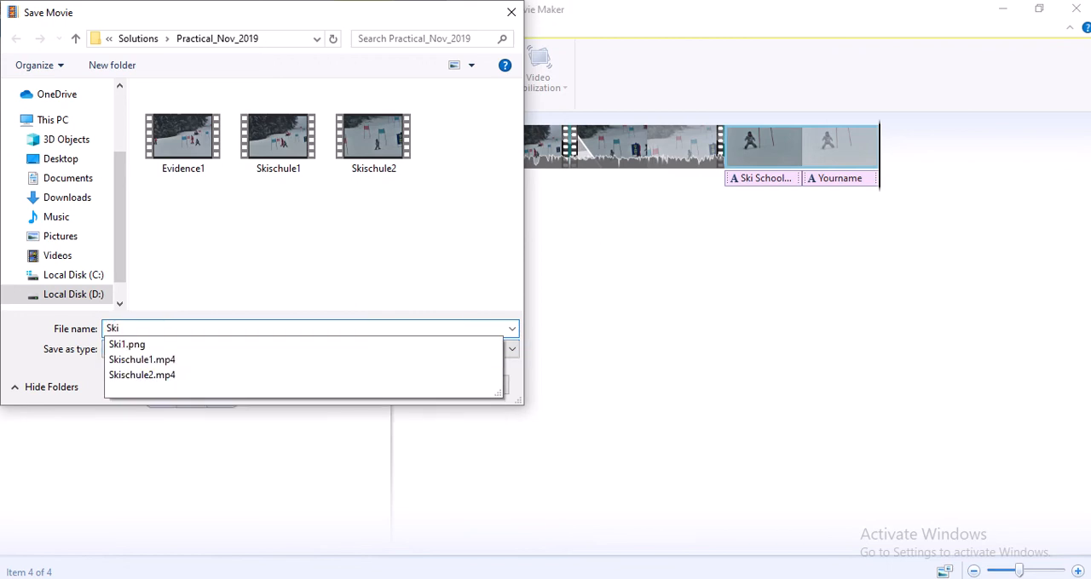
{"action": "type", "text": "iSchool"}
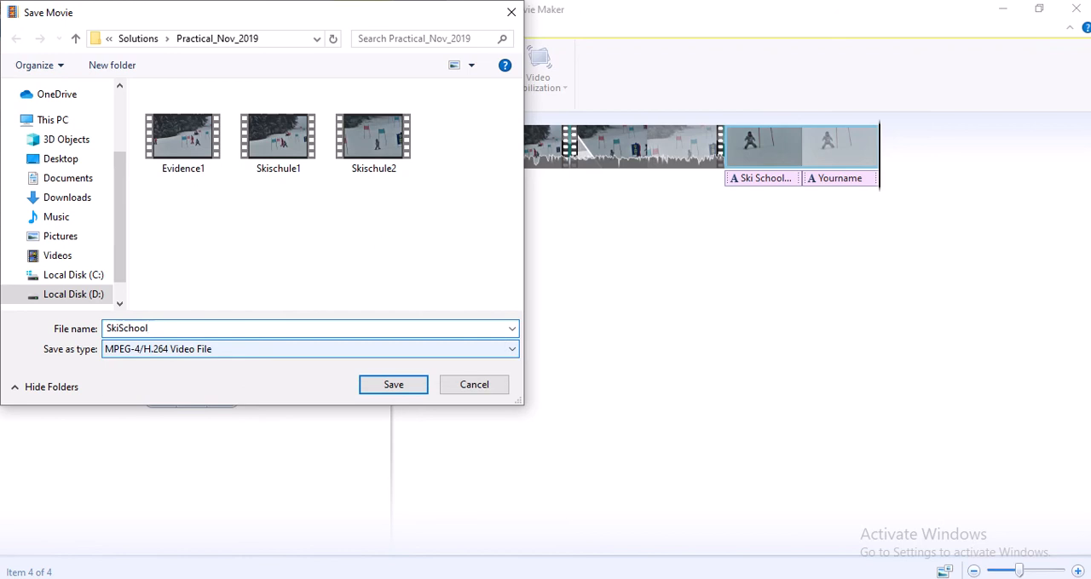
{"action": "type", "text": "_1_"}
{"action": "type", "text": "@81"}
{"action": "key", "text": "BackSpace"}
{"action": "key", "text": "BackSpace"}
{"action": "key", "text": "BackSpace"}
{"action": "type", "text": "_0001"}
{"action": "left_click", "coordinate": [398, 391]}
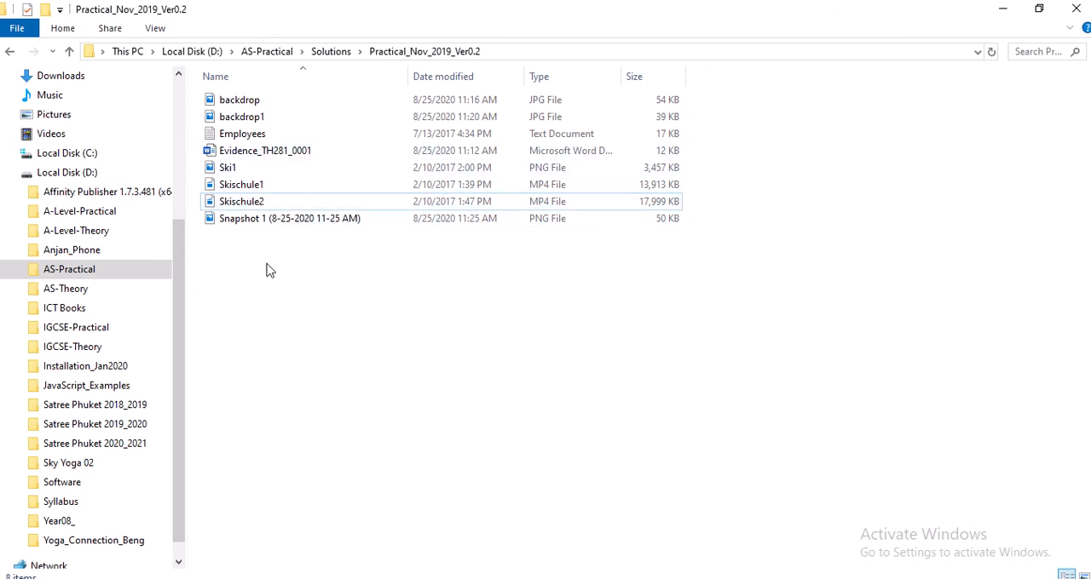
Look for the exported video in the Practical_Nov_2019_Ver0.2 folder, then view the folder it was saved in
{"action": "left_click", "coordinate": [255, 168]}
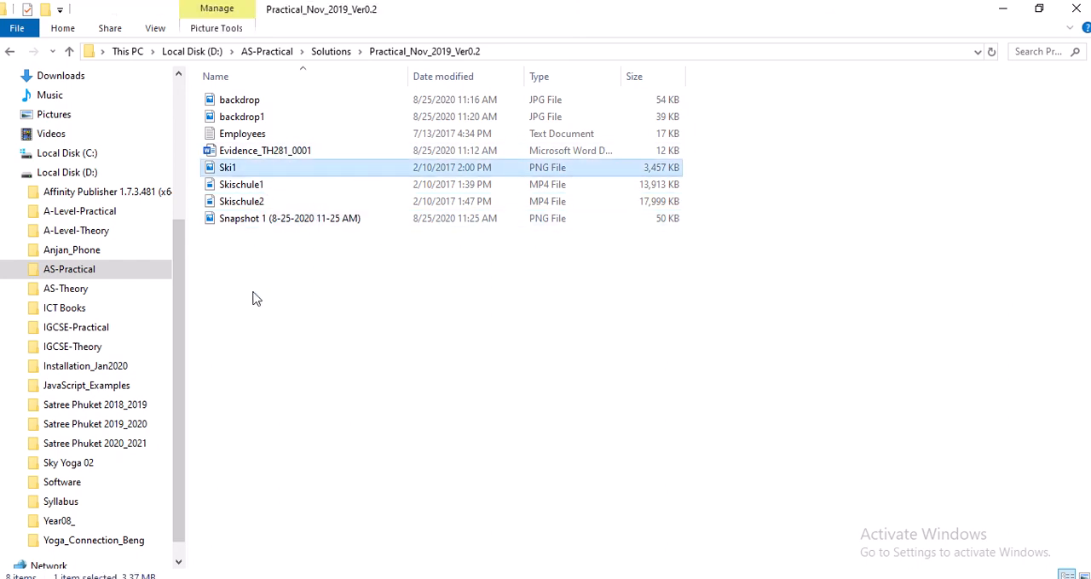
{"action": "left_click", "coordinate": [375, 578]}
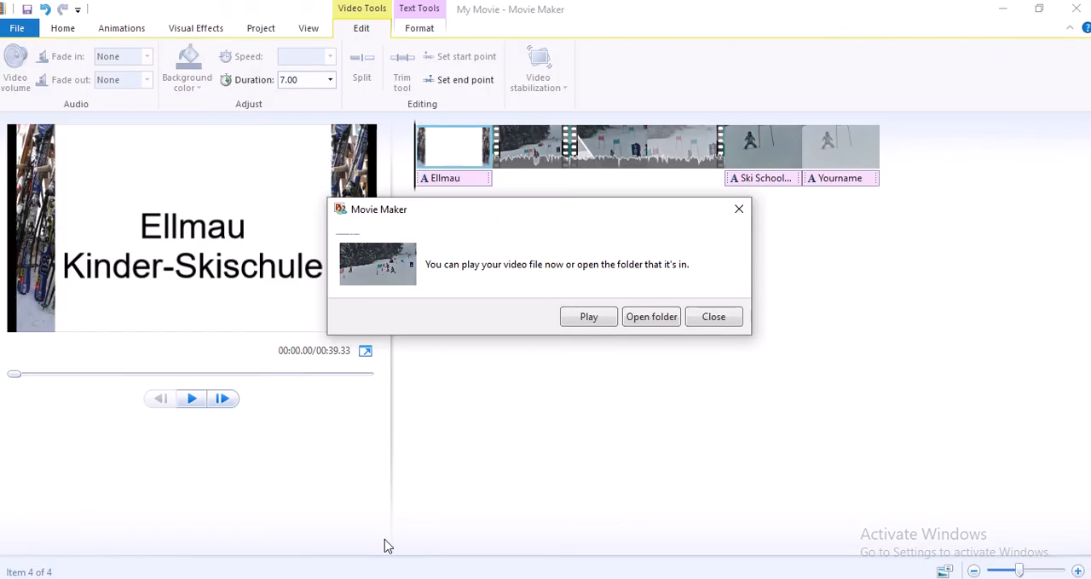
{"action": "left_click", "coordinate": [649, 318]}
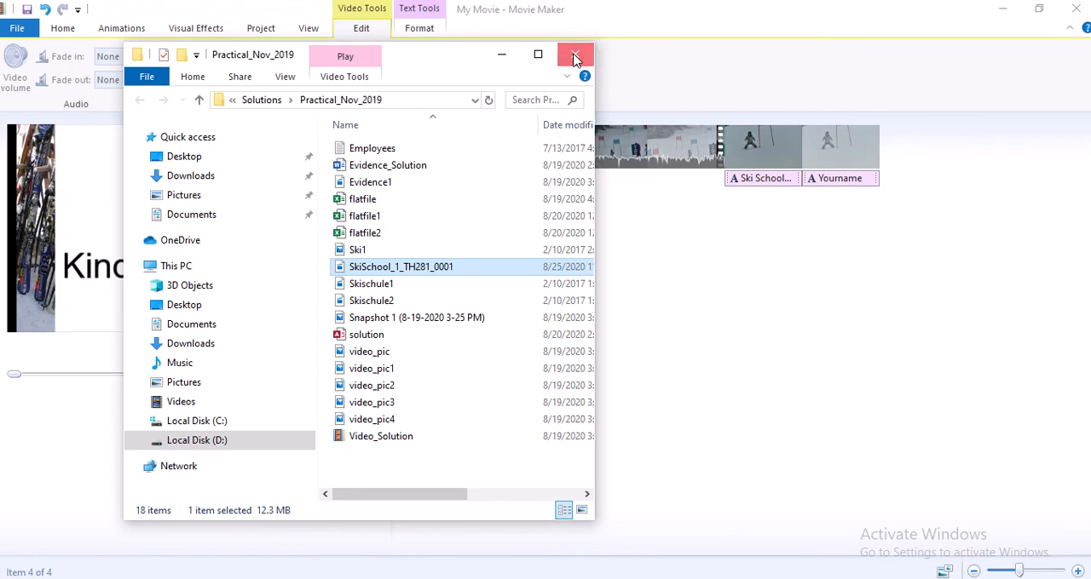
{"action": "left_click", "coordinate": [575, 53]}
Begin a second movie export and choose Practical_Nov_2019_Ver0.2 inside the Solutions folder as its destination
{"action": "left_click", "coordinate": [17, 31]}
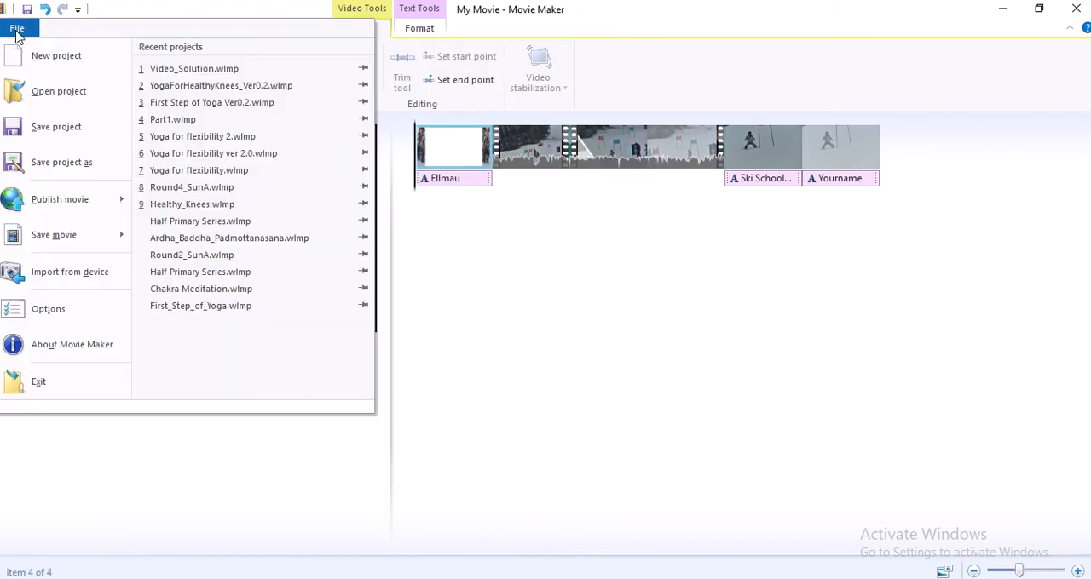
{"action": "mouse_move", "coordinate": [73, 239]}
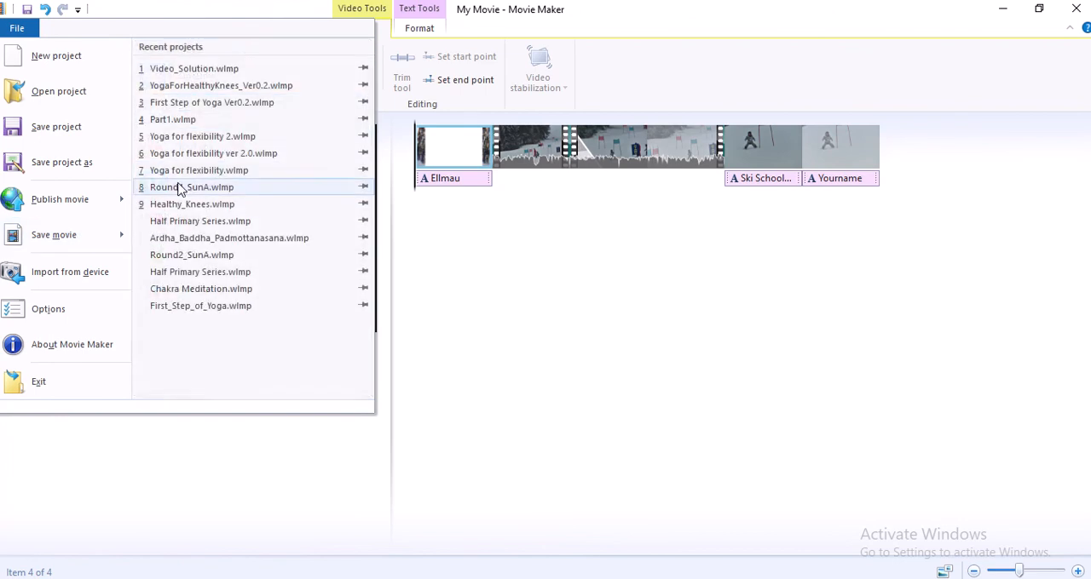
{"action": "left_click", "coordinate": [214, 128]}
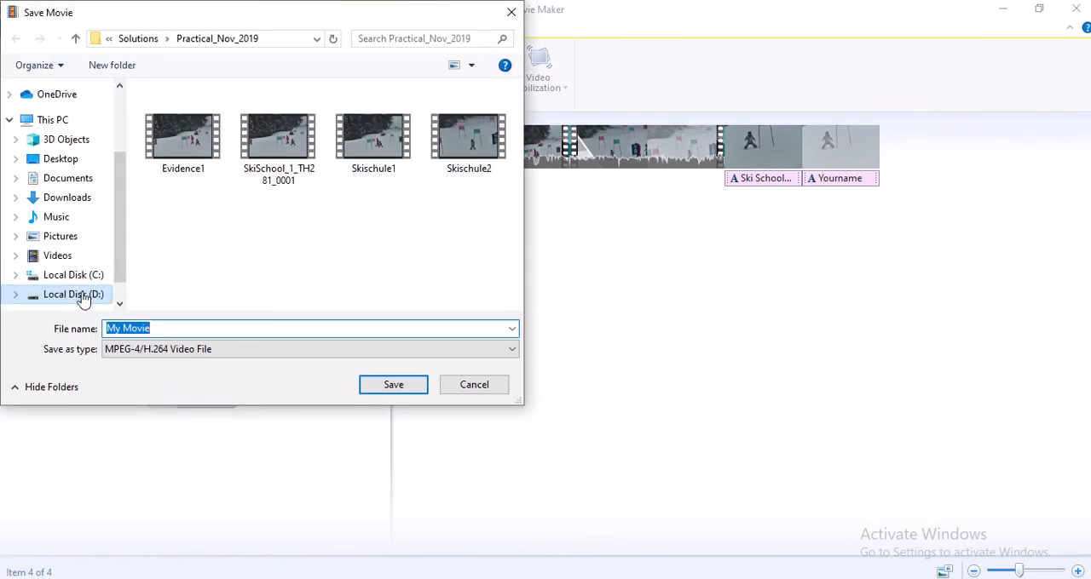
{"action": "left_click", "coordinate": [151, 41]}
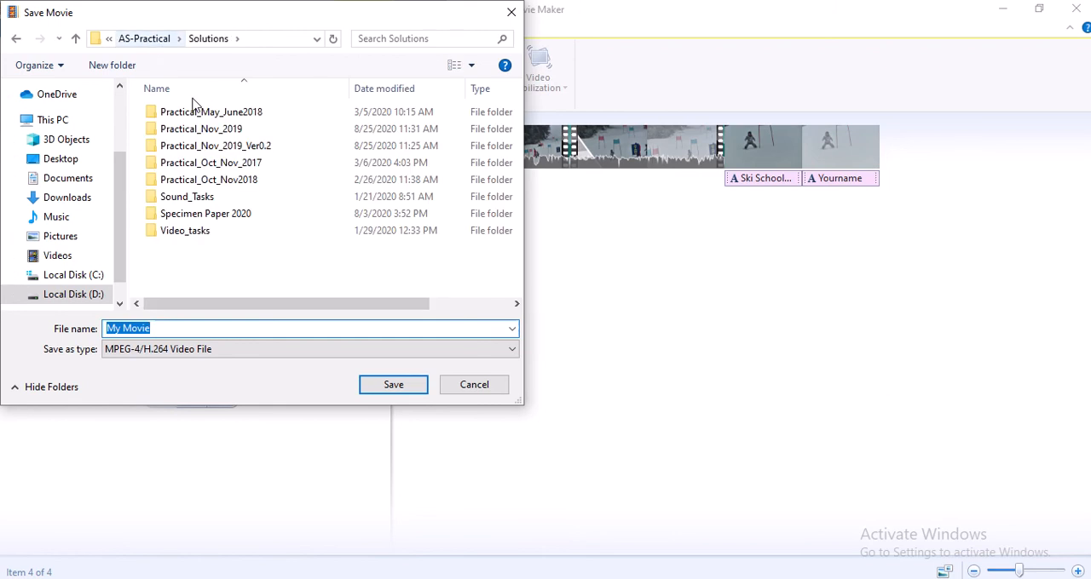
{"action": "double_click", "coordinate": [237, 148]}
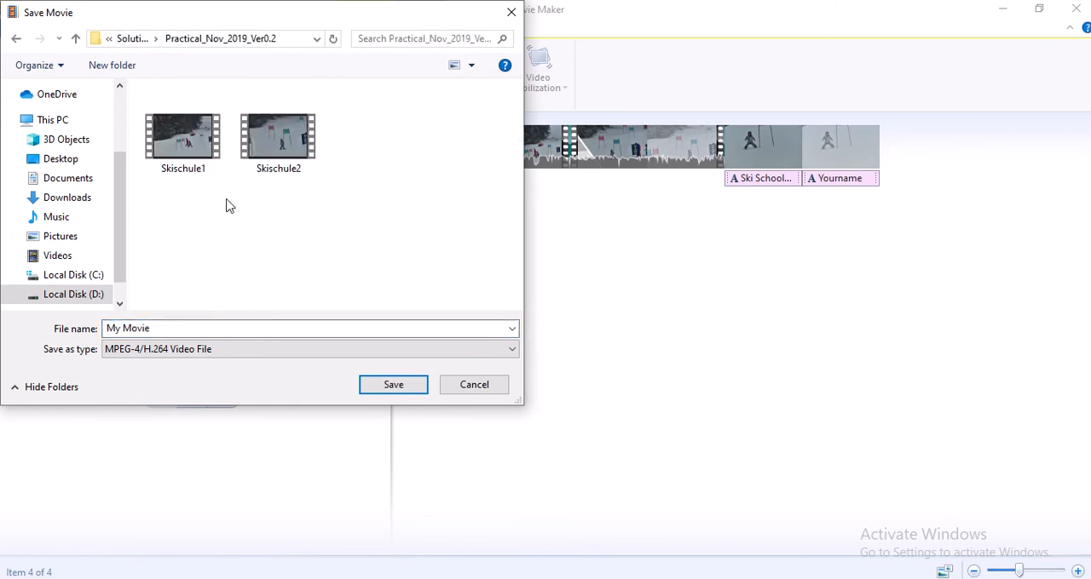
Name the MPEG-4 export "Skischool_1_" followed by the centre number and candidate number, and save it
{"action": "left_click", "coordinate": [212, 328]}
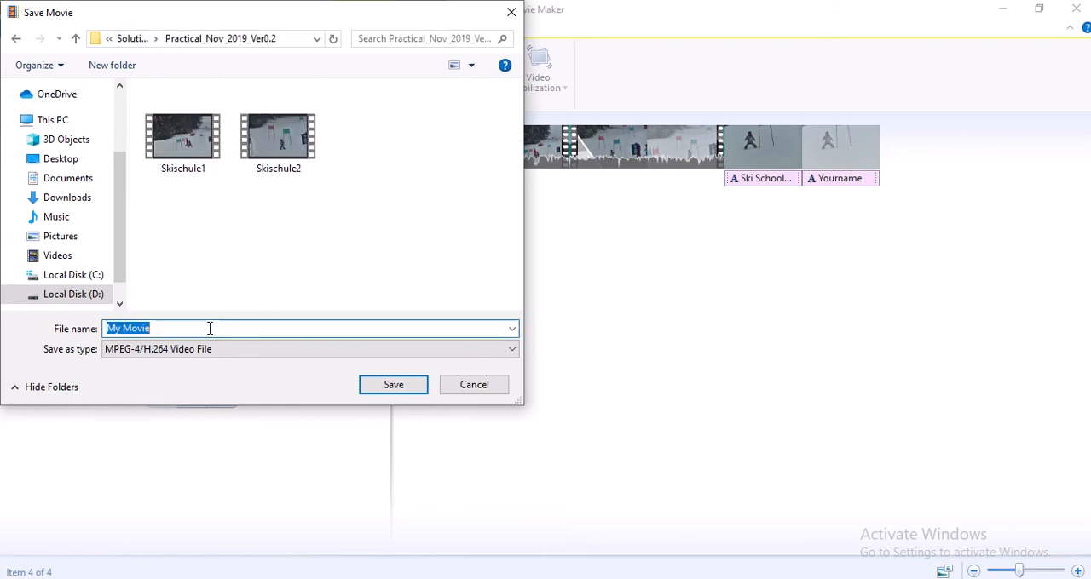
{"action": "type", "text": "Skischool_"}
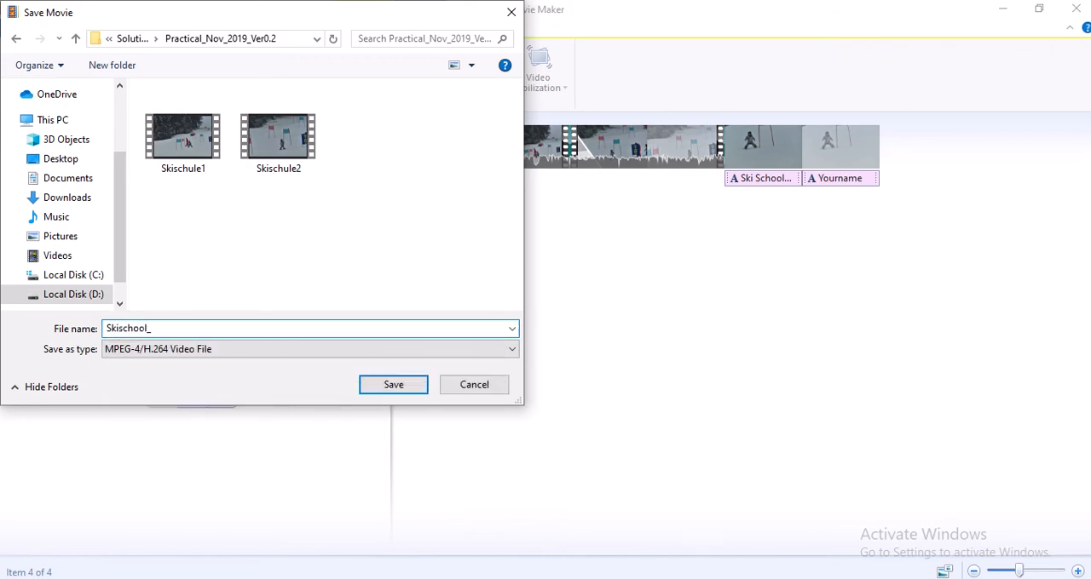
{"action": "type", "text": "1_TH@01"}
{"action": "key", "text": "BackSpace"}
{"action": "key", "text": "BackSpace"}
{"action": "key", "text": "BackSpace"}
{"action": "type", "text": "2"}
{"action": "left_click", "coordinate": [408, 389]}
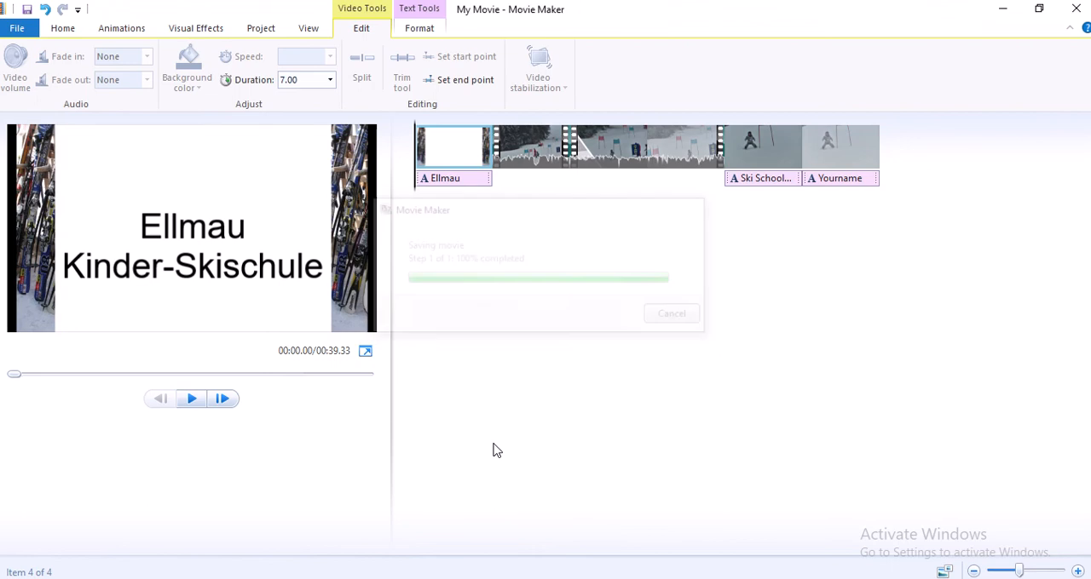
Check the exported video in the Practical_Nov_2019_Ver0.2 folder and dismiss the export completion dialog
{"action": "key", "text": "alt+Tab"}
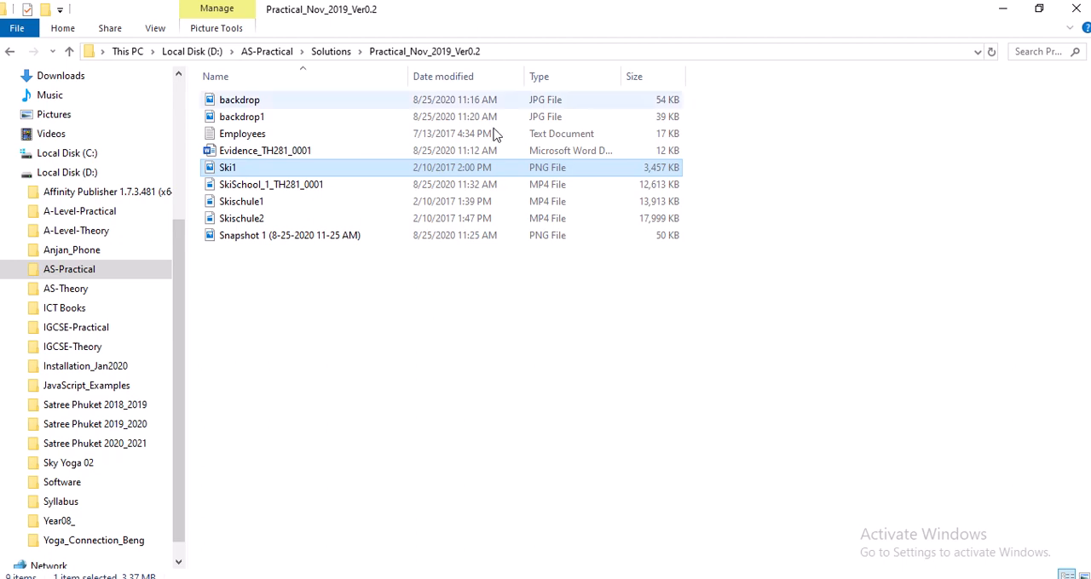
{"action": "left_click", "coordinate": [998, 8]}
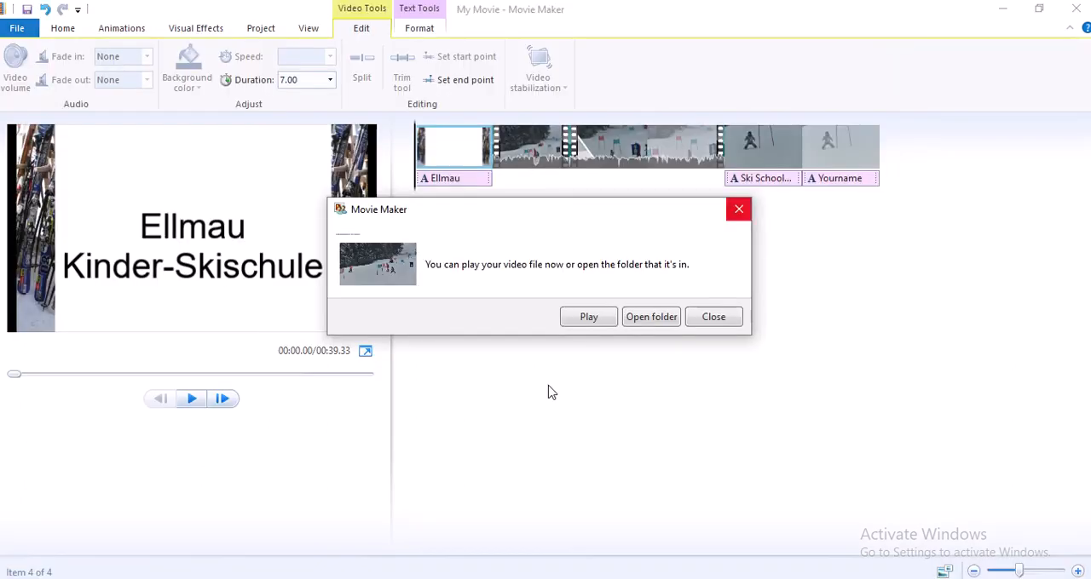
{"action": "left_click", "coordinate": [713, 316]}
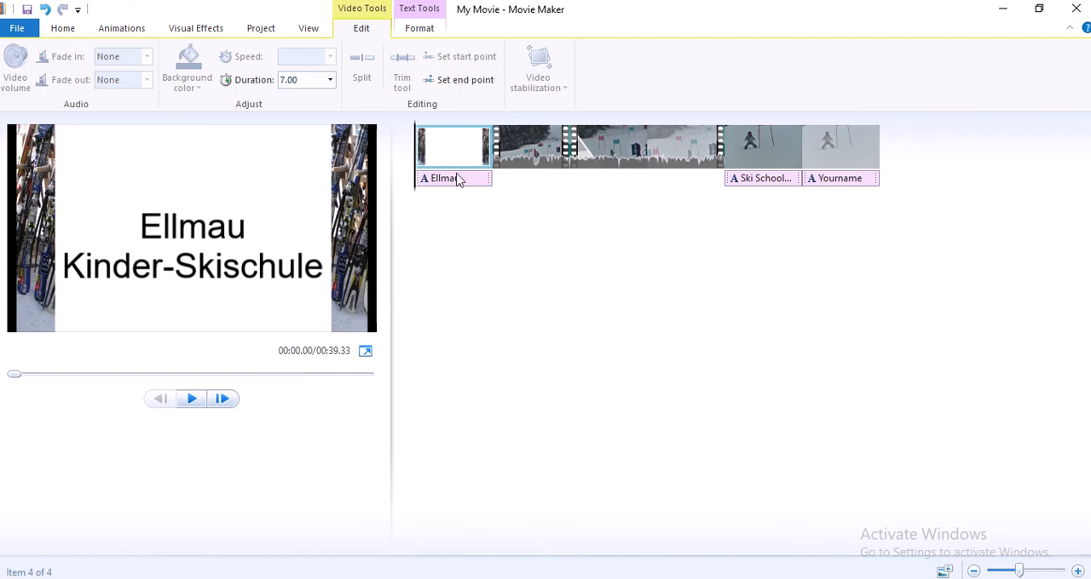
Minimise the PowerPoint window and return to tasks 5 and 6 of the question paper in a smaller, lowered window
{"action": "left_click", "coordinate": [448, 578]}
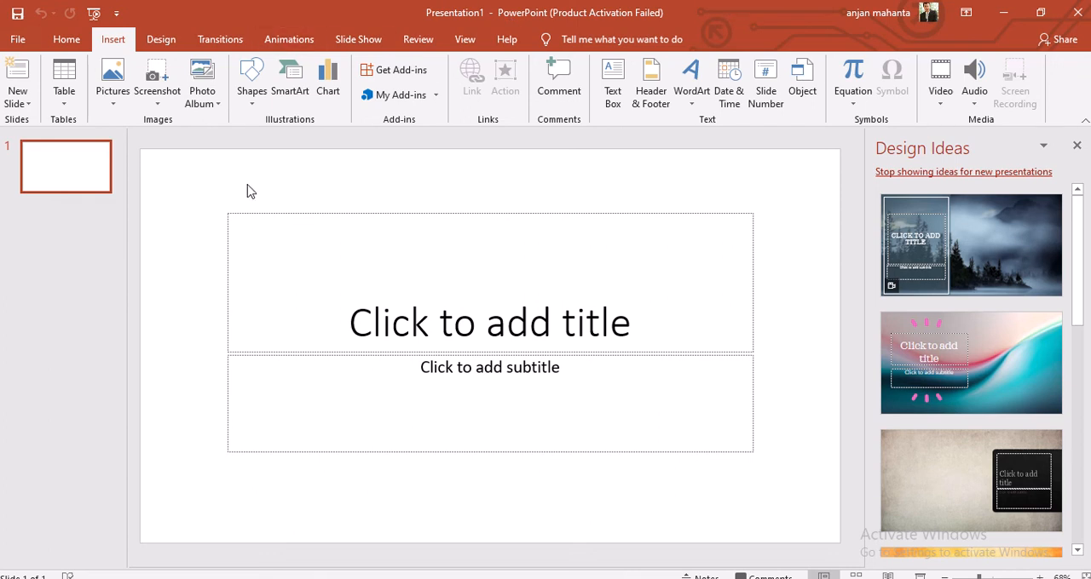
{"action": "left_click", "coordinate": [1002, 12]}
{"action": "left_click", "coordinate": [1002, 10]}
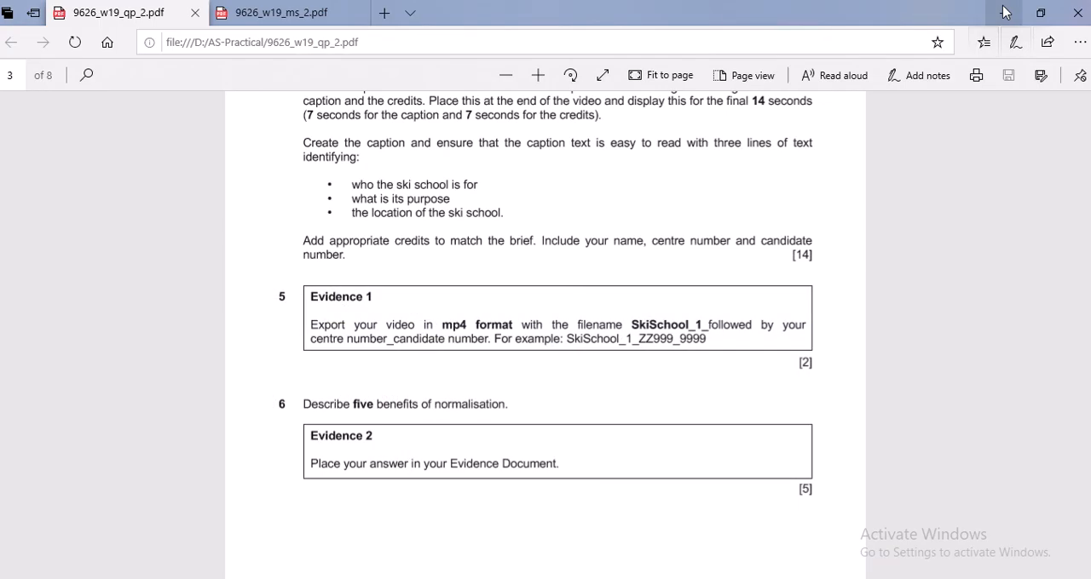
{"action": "double_click", "coordinate": [690, 7]}
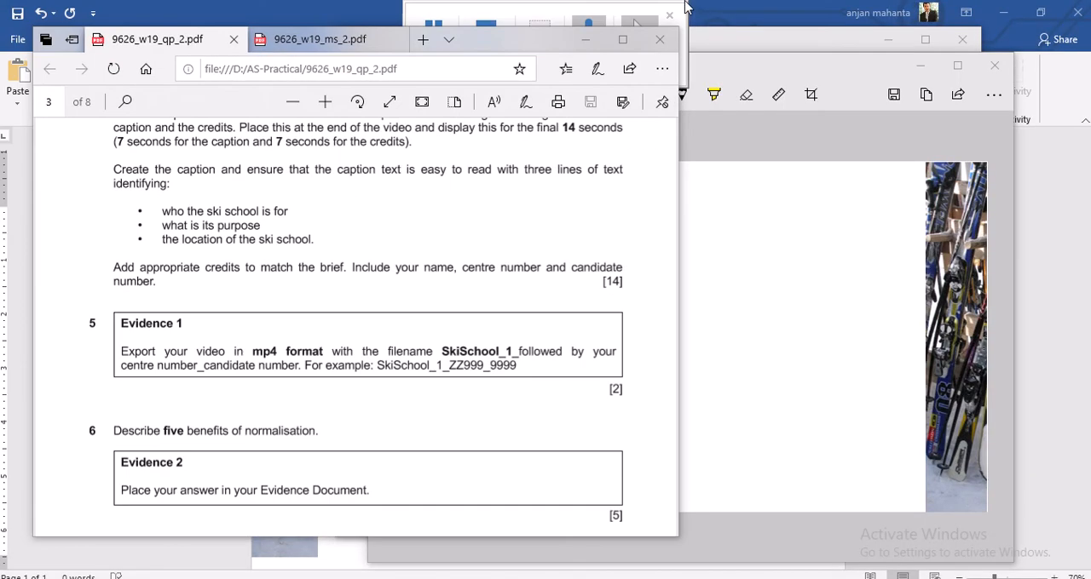
{"action": "left_click_drag", "start_coordinate": [538, 38], "coordinate": [557, 124]}
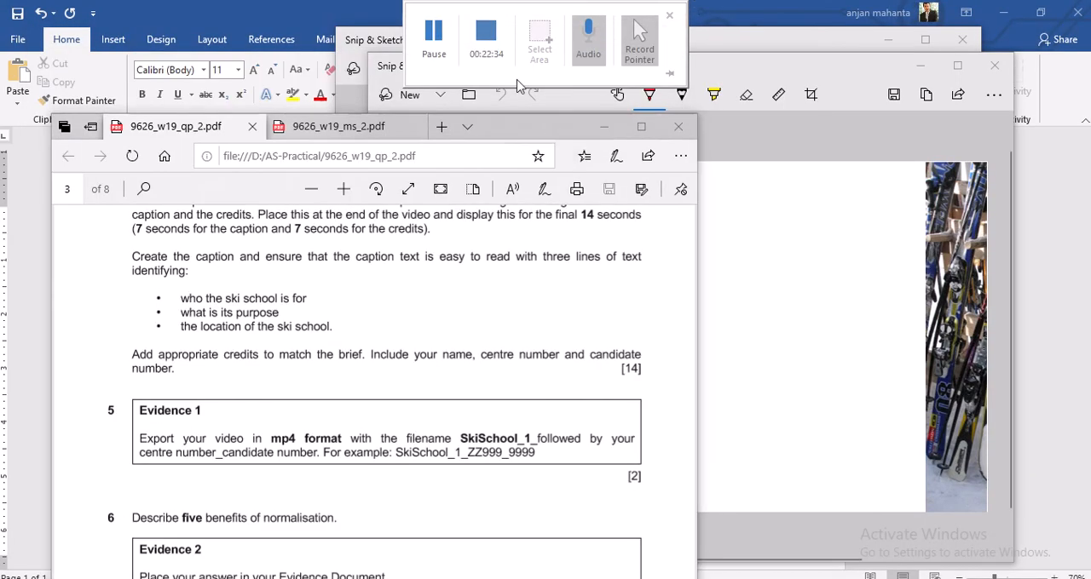